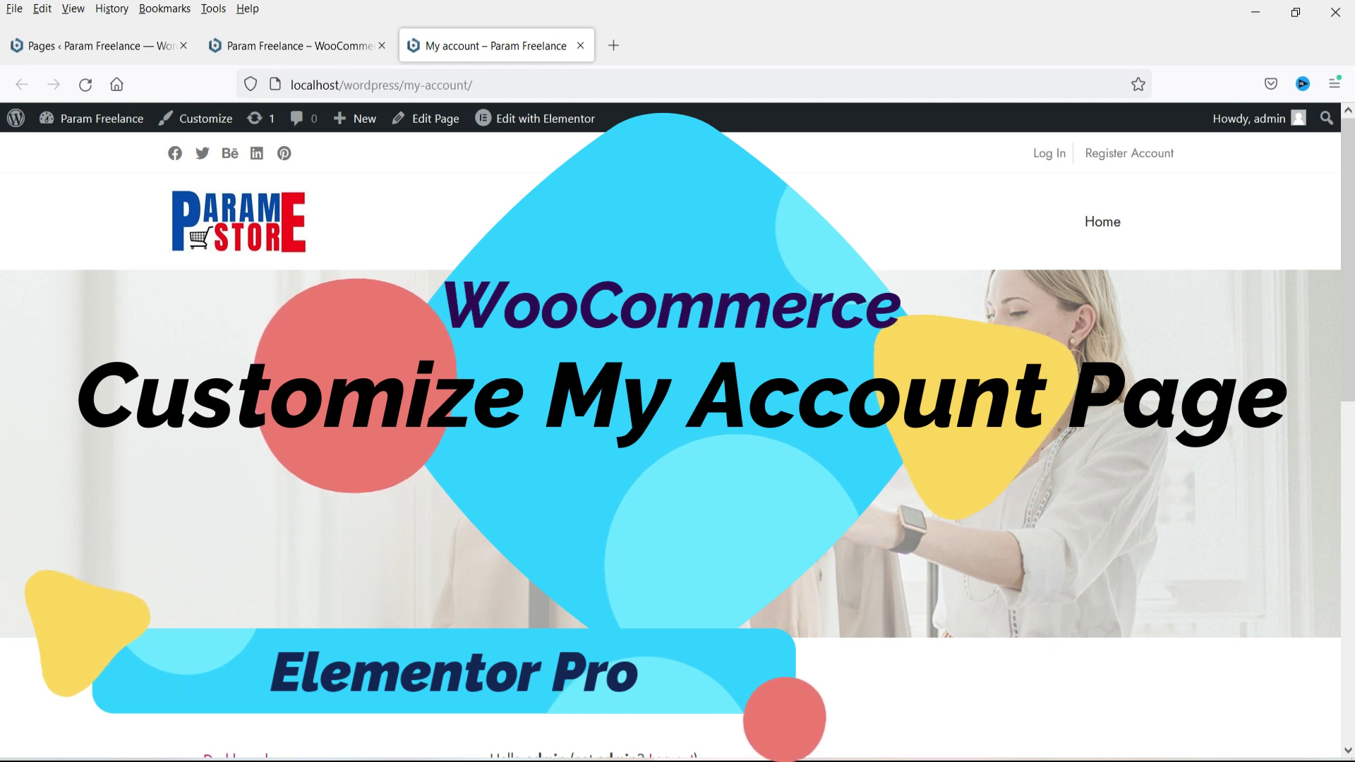
Step: Scroll the My account area and browse the Addresses page
{"action": "scroll", "coordinate": [670, 445], "scroll_direction": "down", "scroll_amount": 1}
{"action": "scroll", "coordinate": [925, 354], "scroll_direction": "down", "scroll_amount": 2}
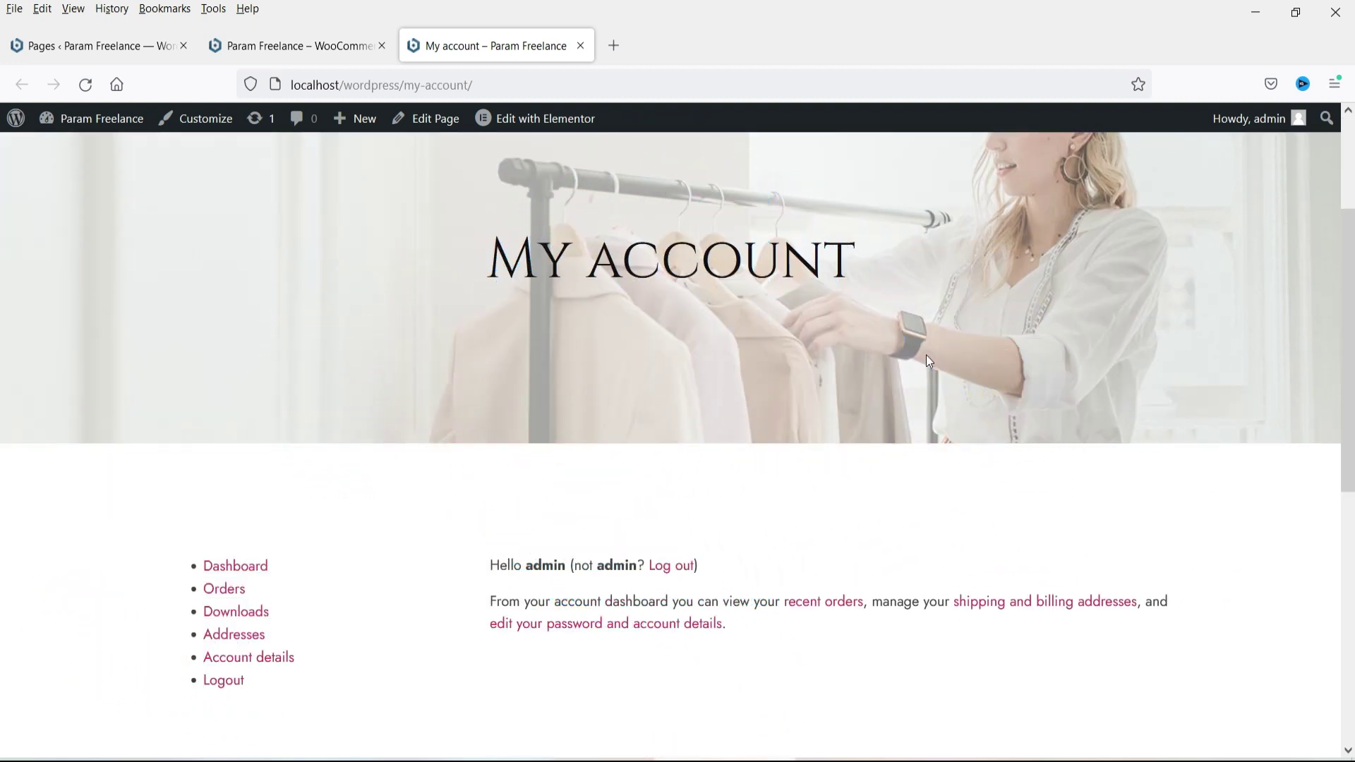
{"action": "scroll", "coordinate": [894, 358], "scroll_direction": "down", "scroll_amount": 1}
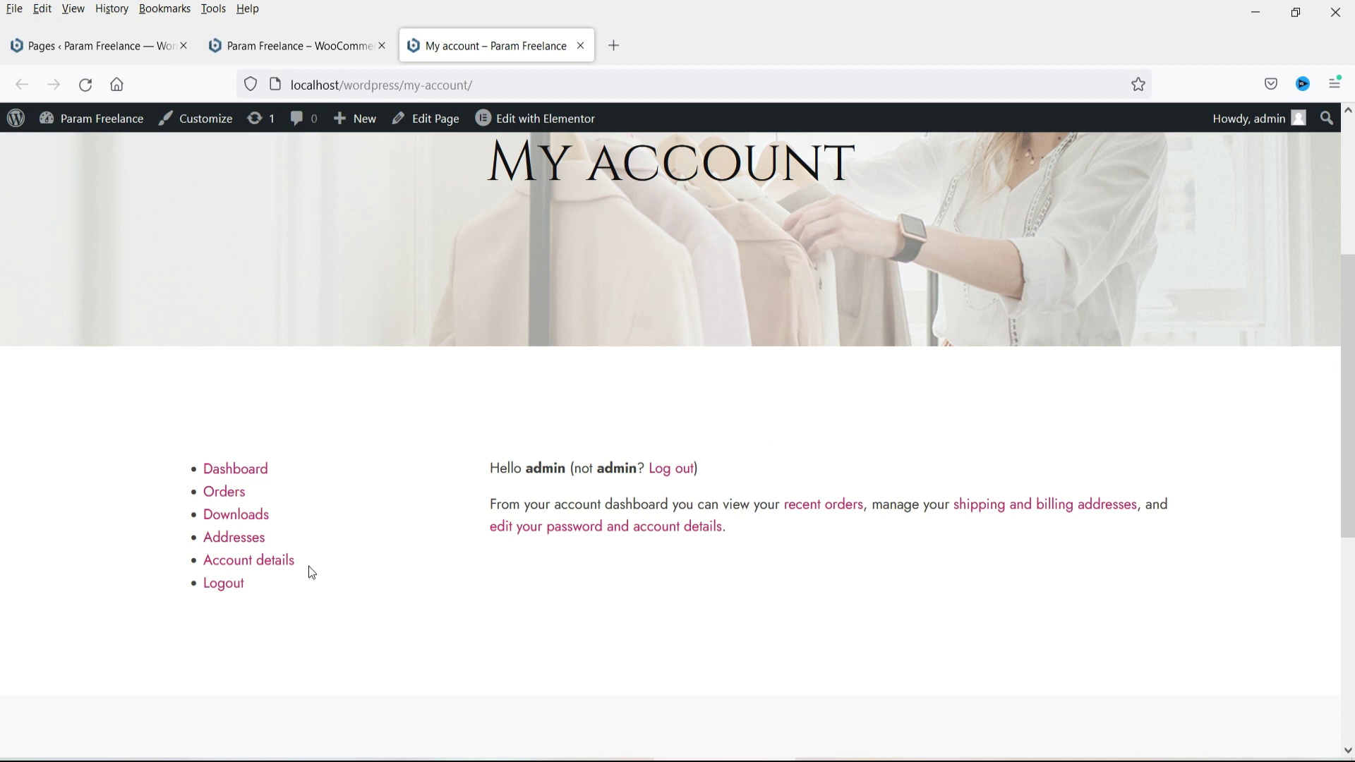
{"action": "left_click", "coordinate": [237, 537]}
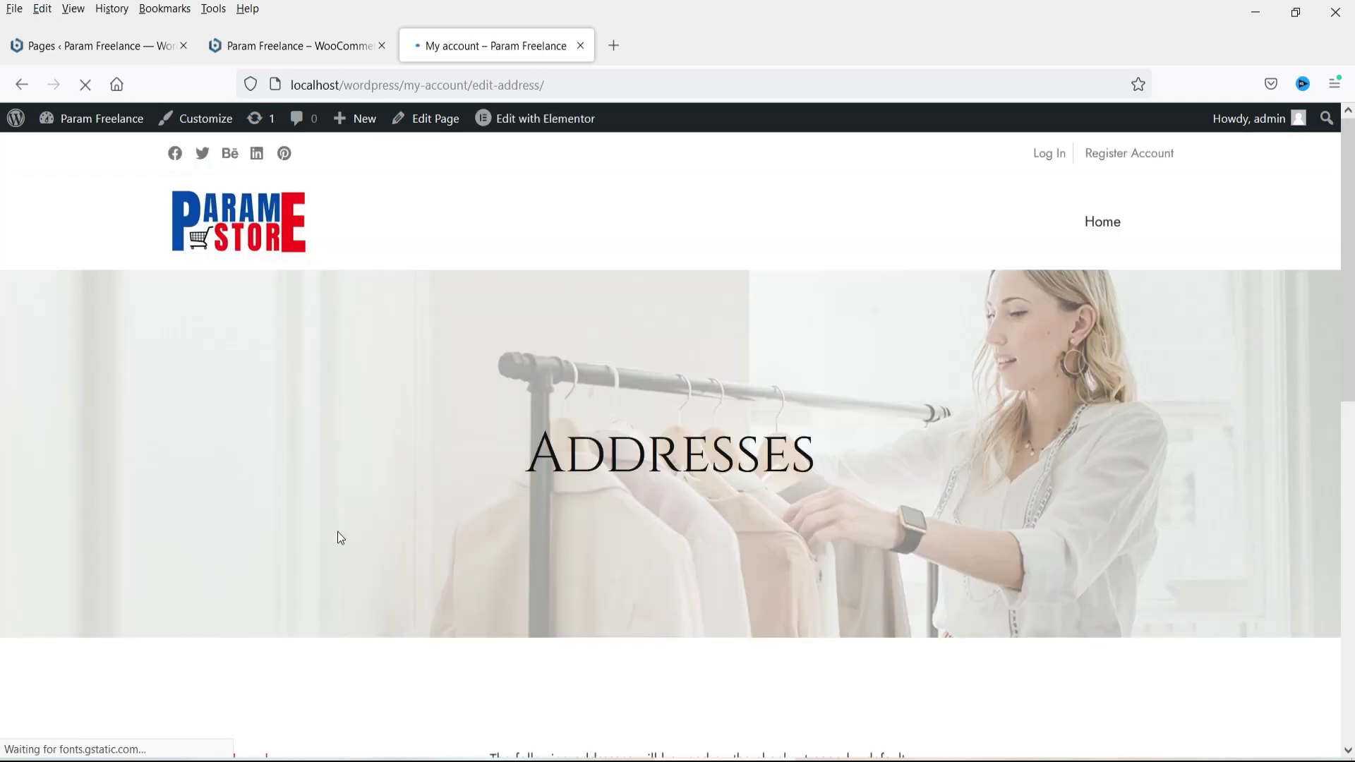
{"action": "scroll", "coordinate": [924, 381], "scroll_direction": "down", "scroll_amount": 4}
{"action": "scroll", "coordinate": [948, 359], "scroll_direction": "down", "scroll_amount": 2}
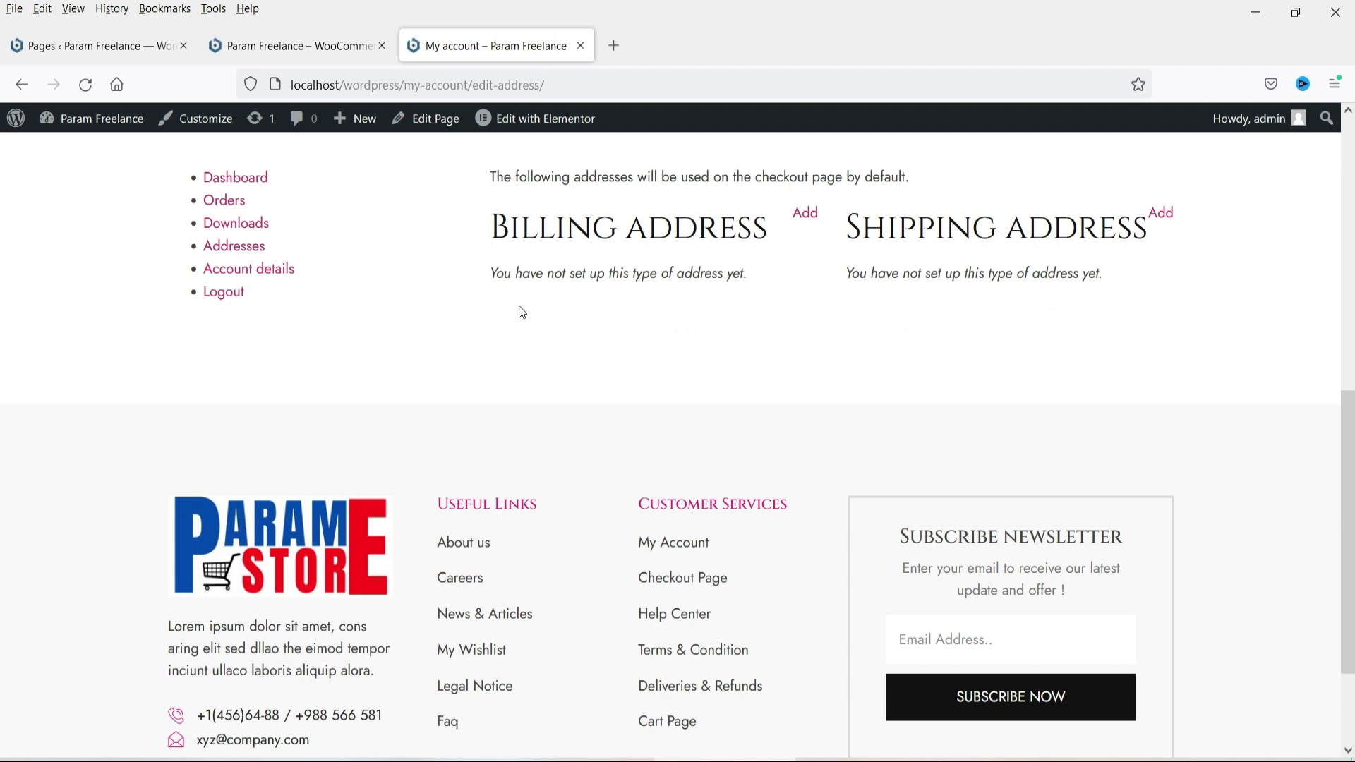
{"action": "scroll", "coordinate": [374, 357], "scroll_direction": "up", "scroll_amount": 4}
Step: Go to Account details and scroll through its name, display name, email and password fields
{"action": "left_click", "coordinate": [278, 562]}
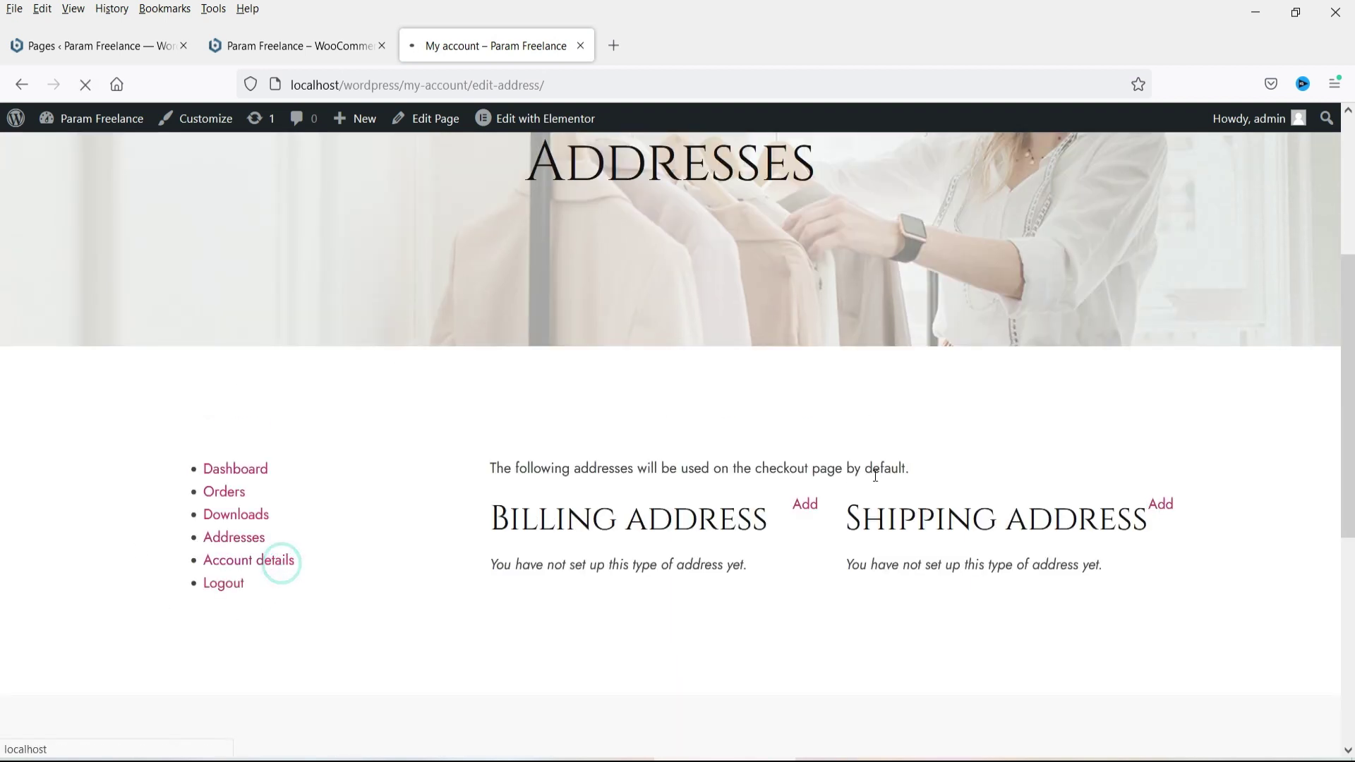
{"action": "scroll", "coordinate": [815, 402], "scroll_direction": "down", "scroll_amount": 7}
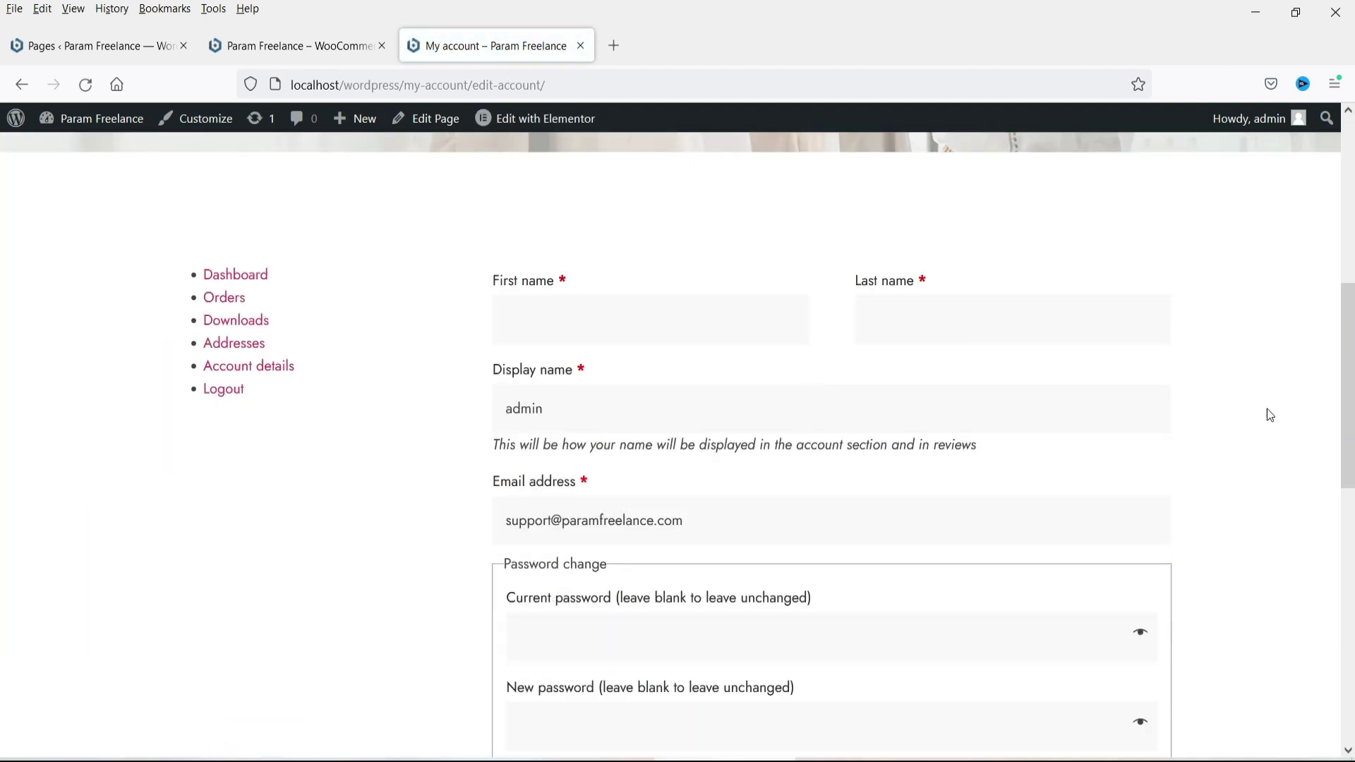
{"action": "scroll", "coordinate": [1270, 367], "scroll_direction": "down", "scroll_amount": 5}
{"action": "scroll", "coordinate": [1264, 374], "scroll_direction": "up", "scroll_amount": 10}
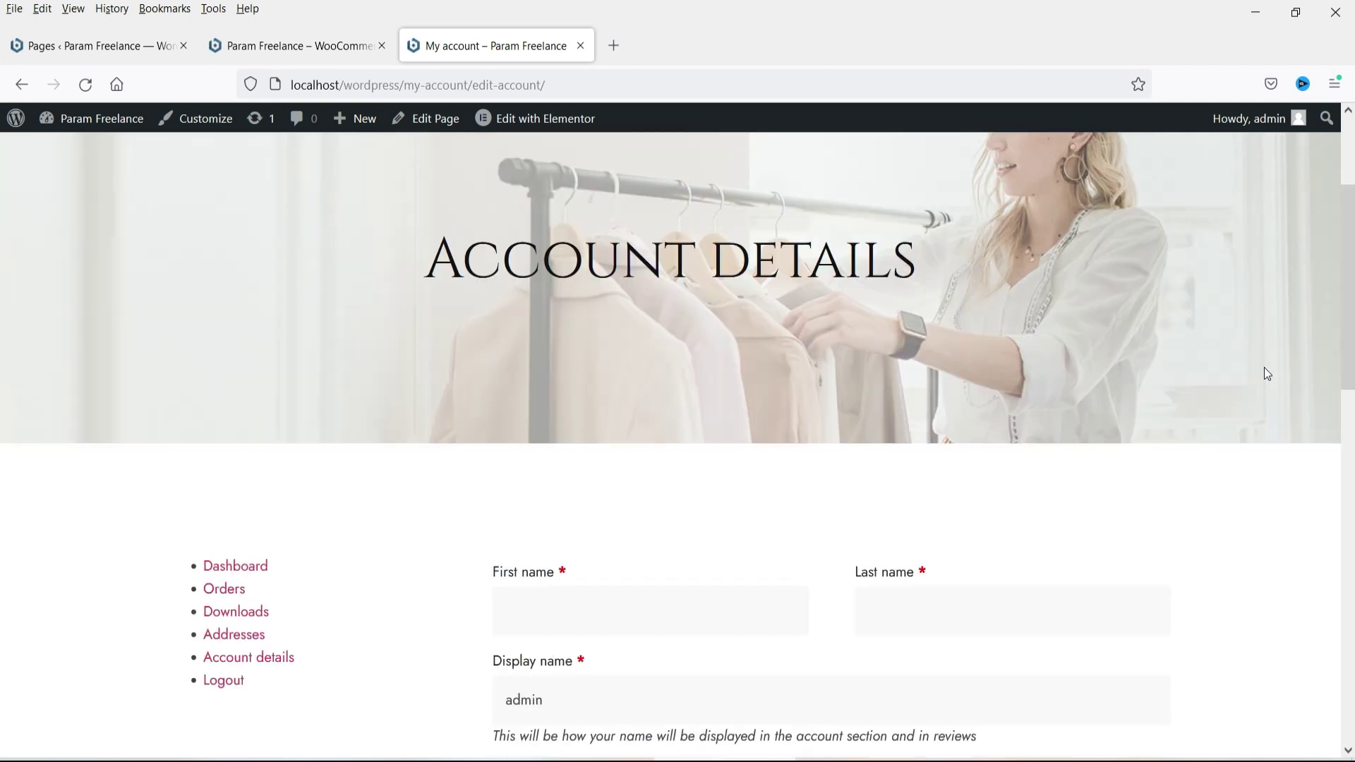
{"action": "scroll", "coordinate": [1267, 374], "scroll_direction": "down", "scroll_amount": 4}
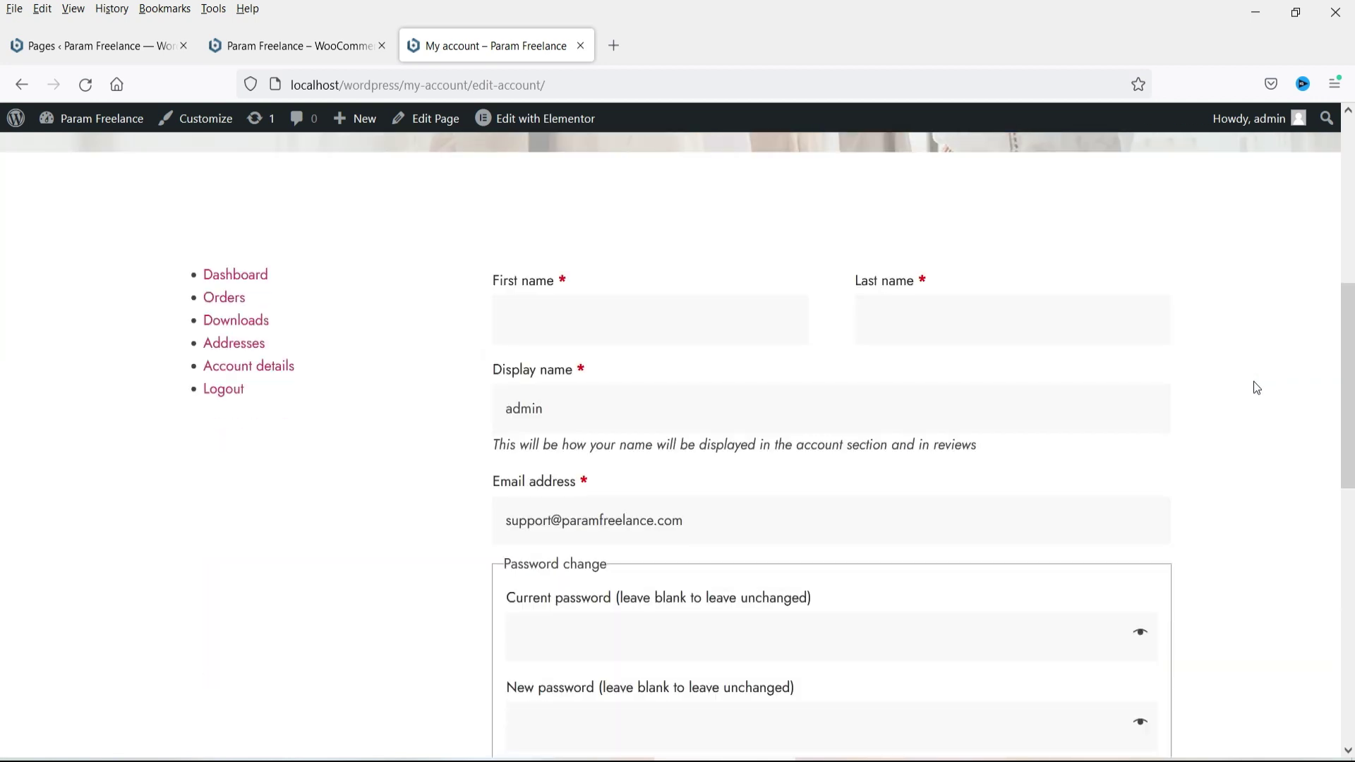
{"action": "scroll", "coordinate": [1250, 390], "scroll_direction": "up", "scroll_amount": 7}
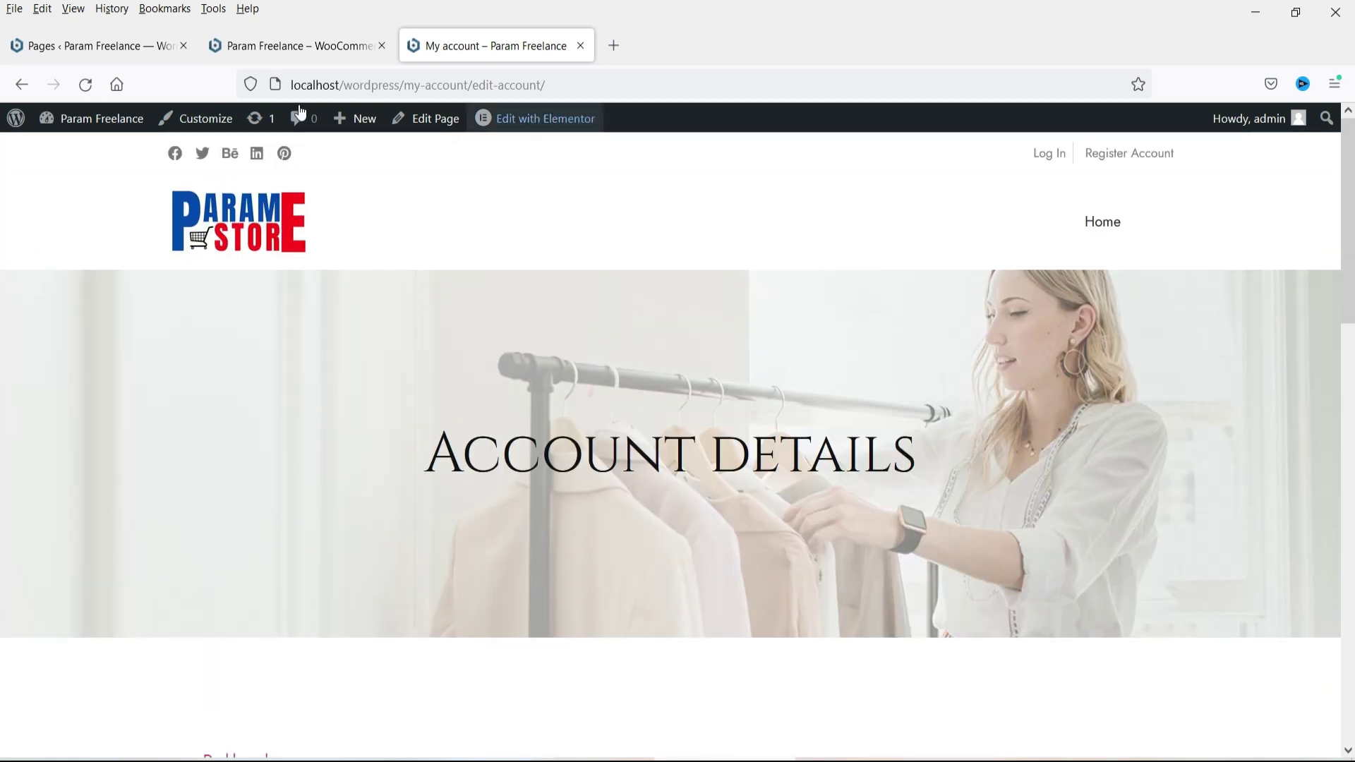
Step: From the Pages list, open the My account page's editor in a new tab and launch Elementor
{"action": "left_click", "coordinate": [103, 51]}
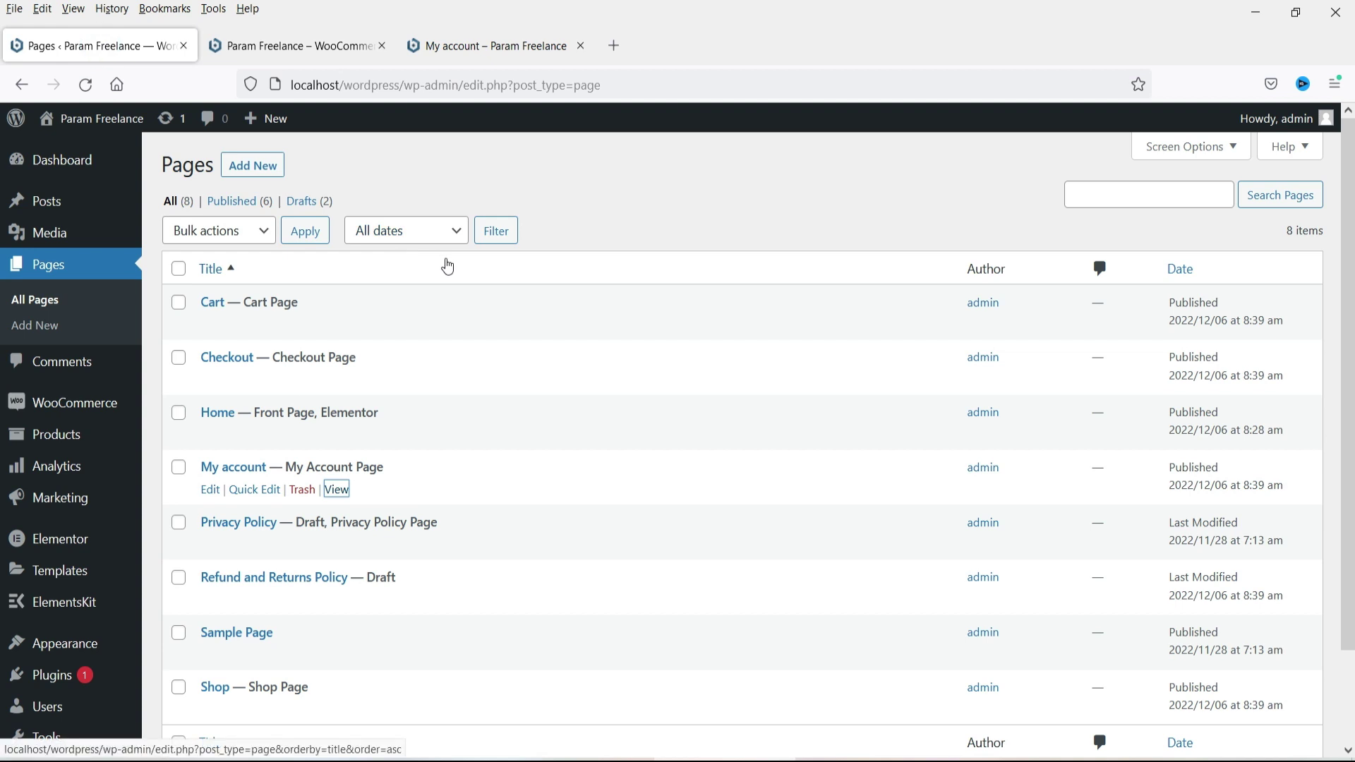
{"action": "right_click", "coordinate": [210, 491]}
{"action": "left_click", "coordinate": [244, 501]}
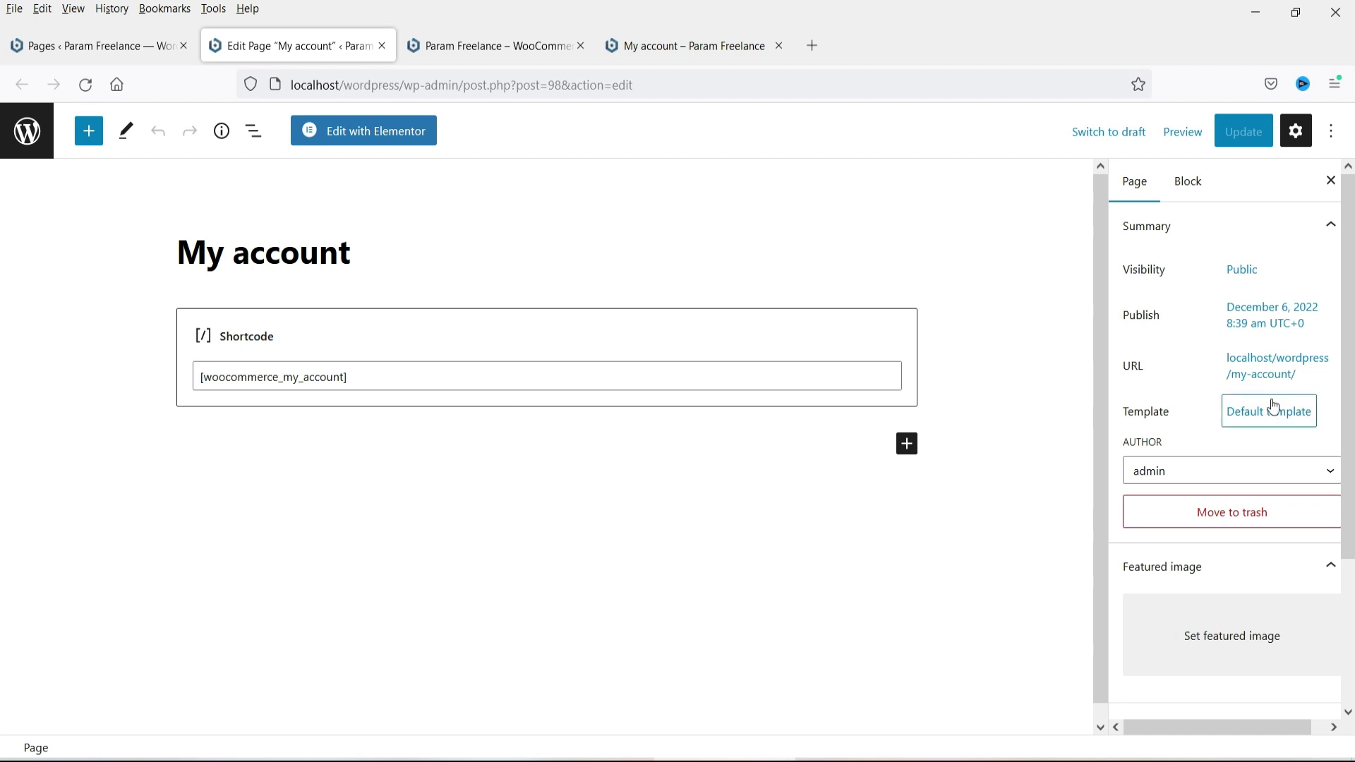
{"action": "left_click", "coordinate": [378, 143]}
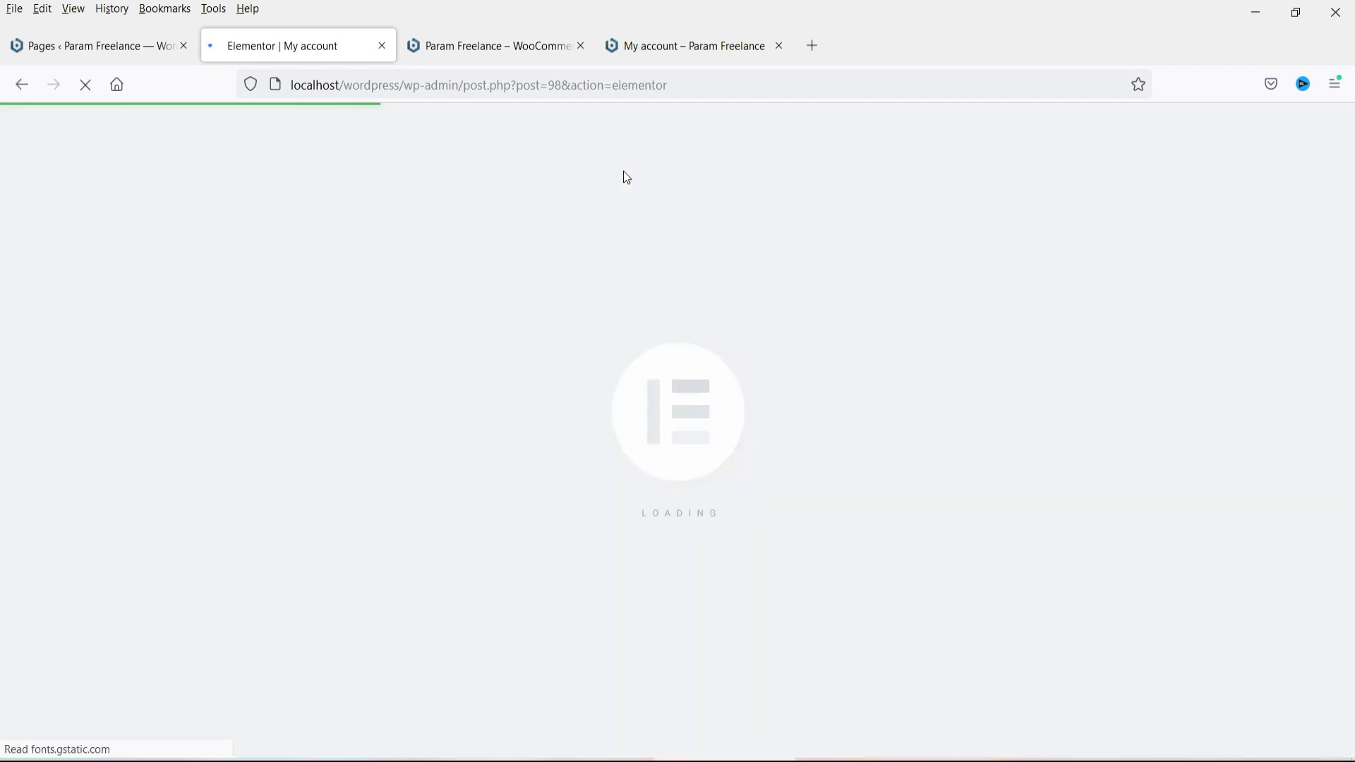
Step: Delete the [woocommerce_my_account] shortcode section and add a new one-column section
{"action": "scroll", "coordinate": [1200, 297], "scroll_direction": "down", "scroll_amount": 5}
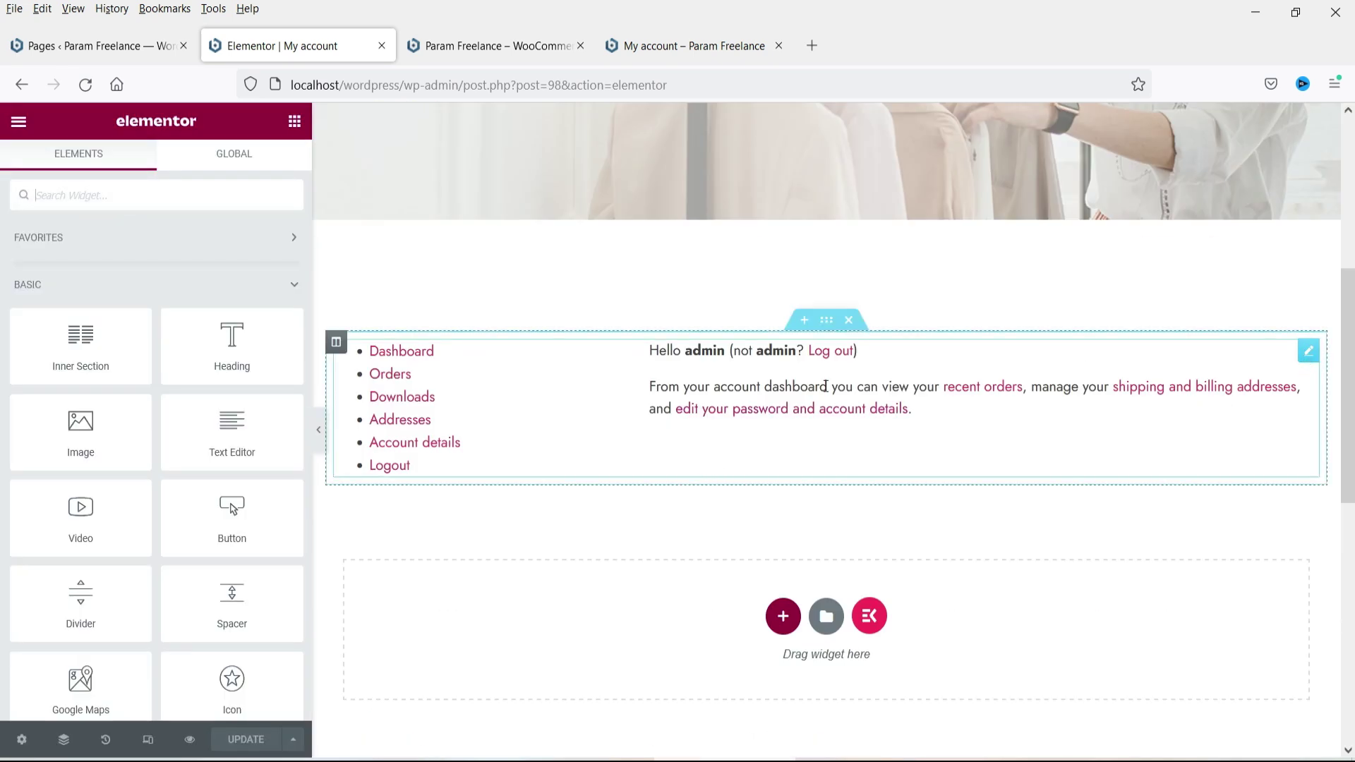
{"action": "left_click", "coordinate": [850, 337]}
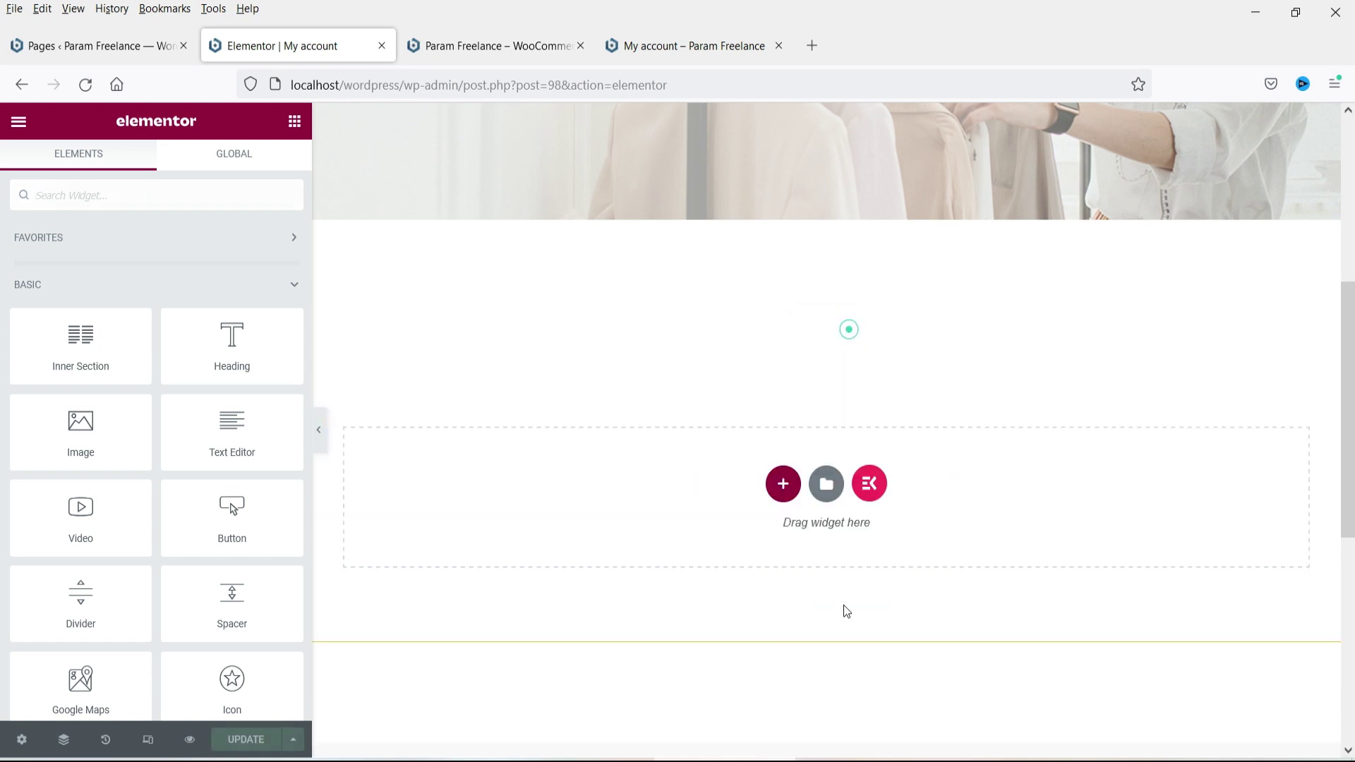
{"action": "left_click", "coordinate": [776, 485]}
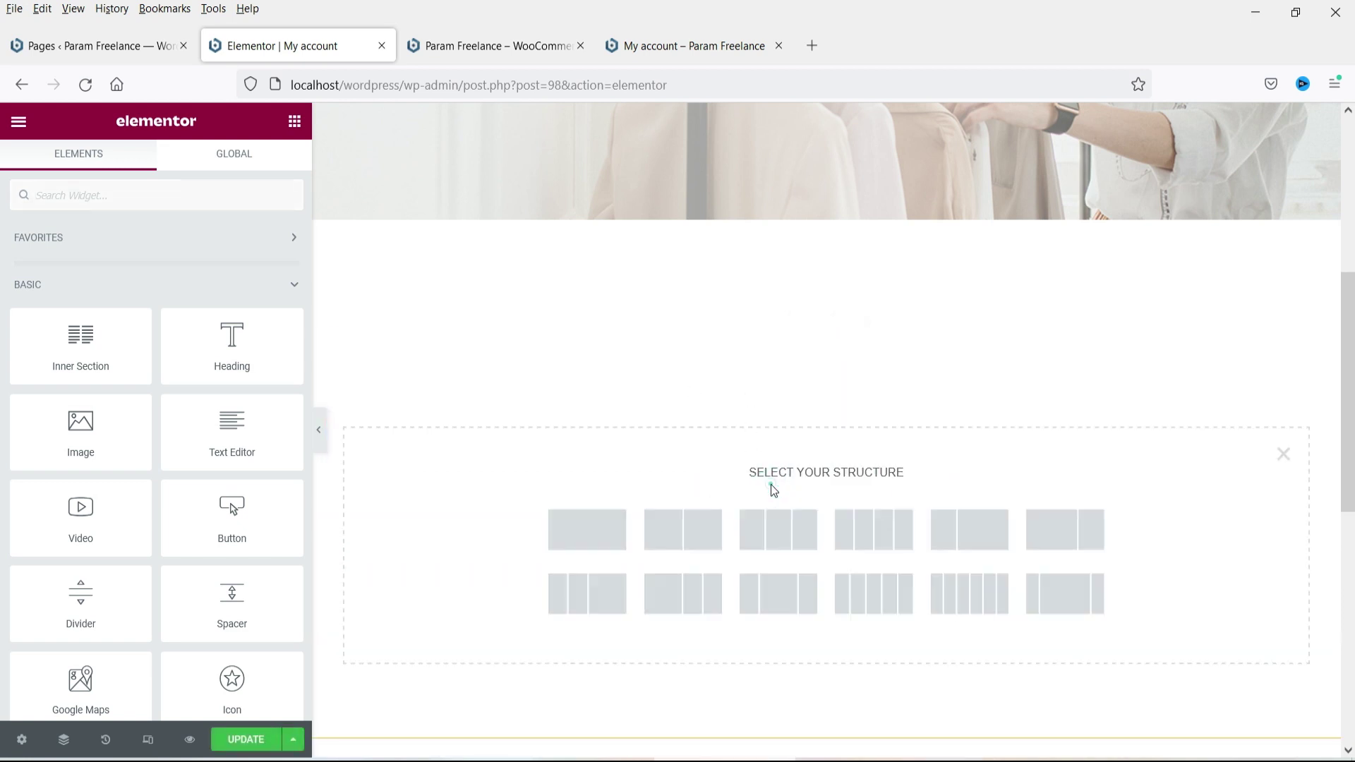
{"action": "left_click", "coordinate": [586, 545]}
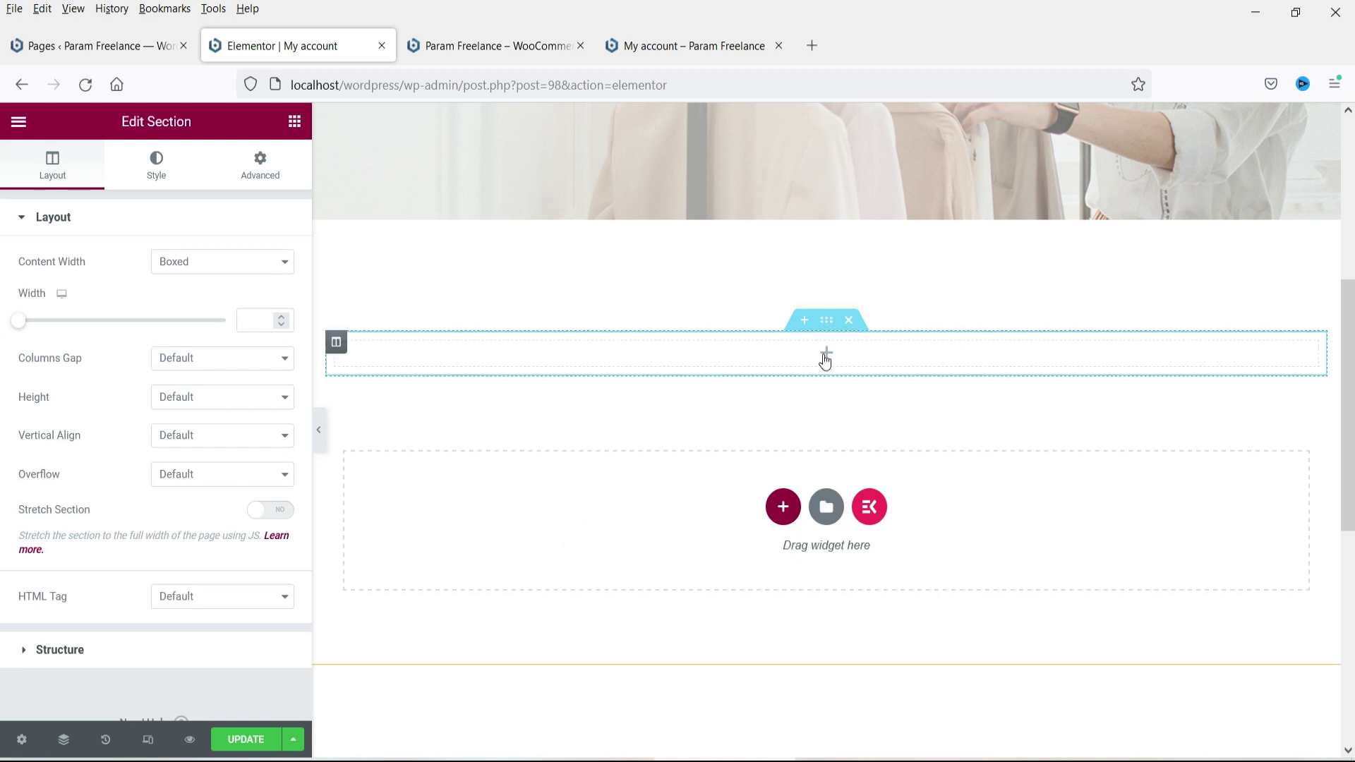
Step: Search the widget panel for 'my a' to find the My Account widget
{"action": "left_click", "coordinate": [825, 356]}
{"action": "left_click", "coordinate": [40, 193]}
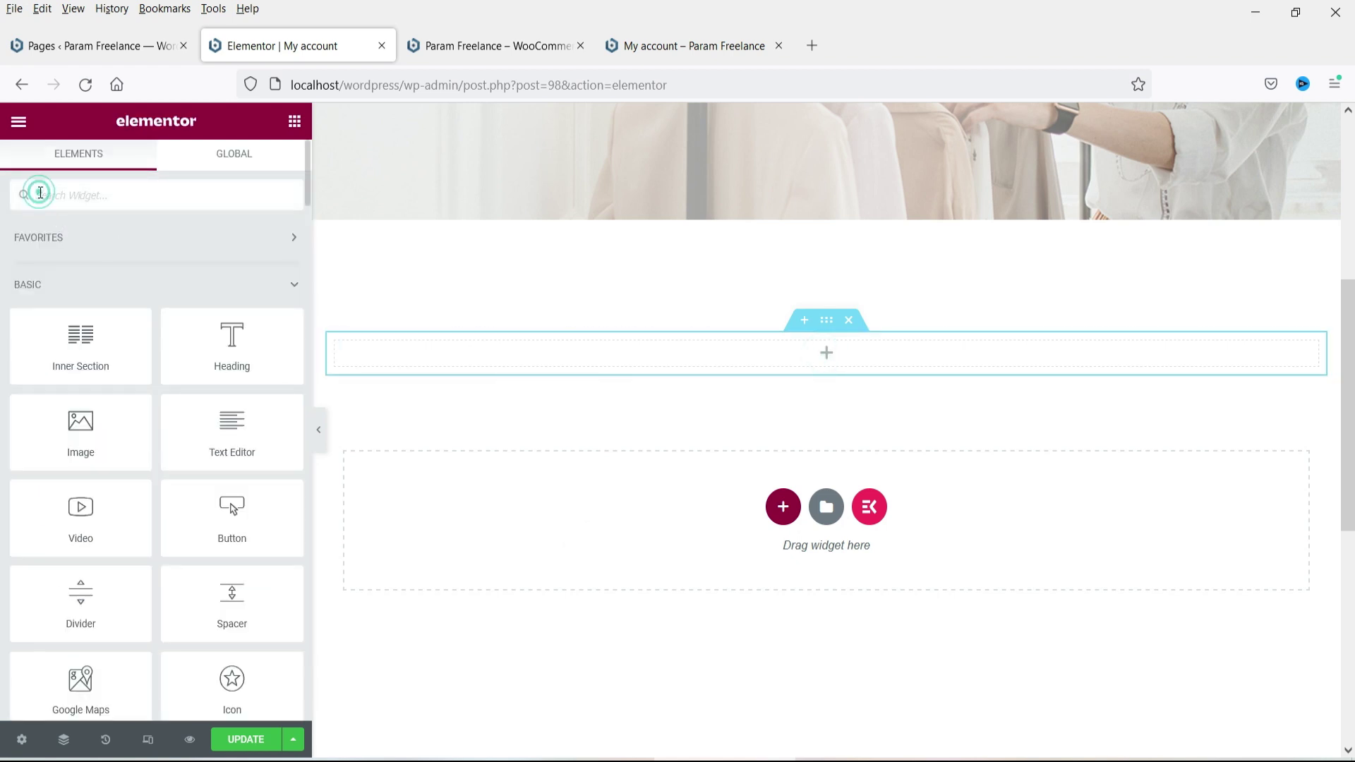
{"action": "type", "text": "my acc"}
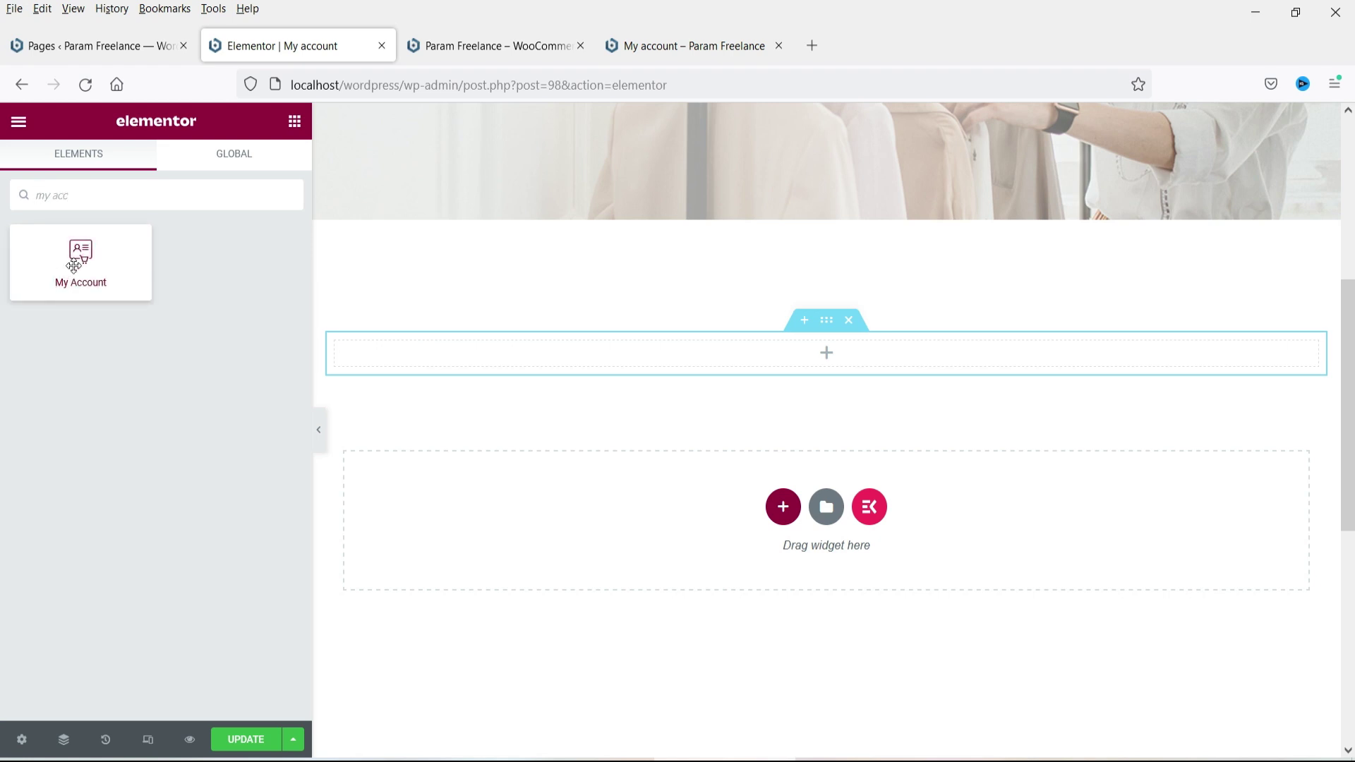
Step: Drop the My Account widget into the empty column and set its tab Layout to Horizontal
{"action": "left_click_drag", "start_coordinate": [82, 262], "coordinate": [613, 362]}
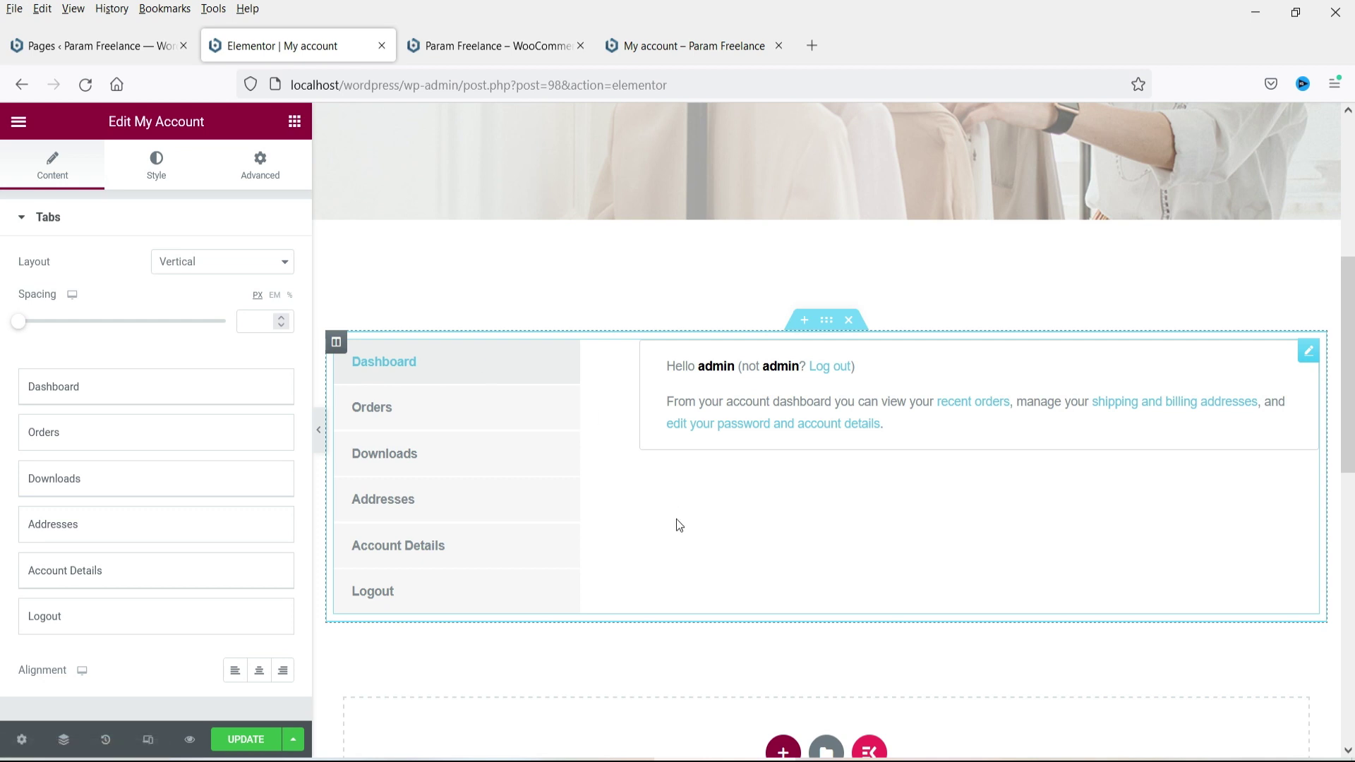
{"action": "left_click", "coordinate": [194, 264]}
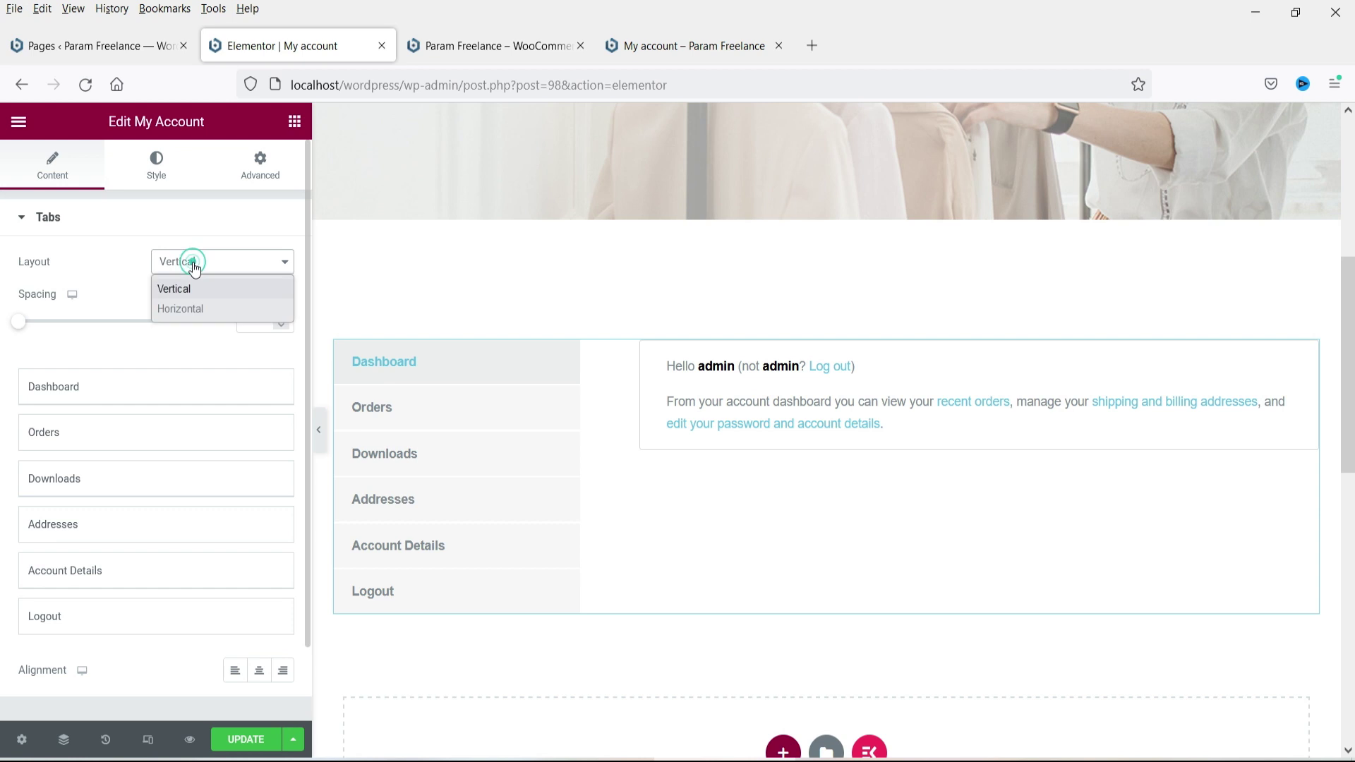
{"action": "left_click", "coordinate": [192, 309]}
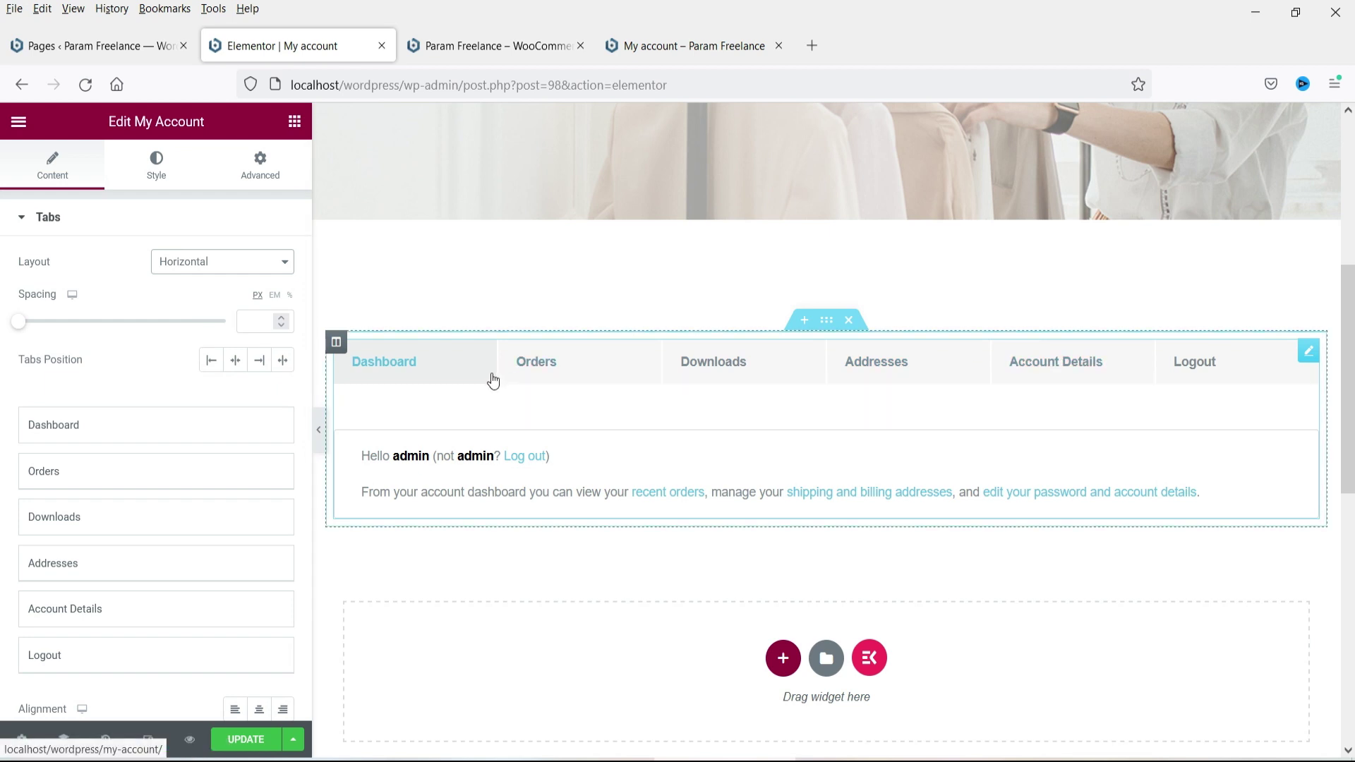
Step: Preview the Orders, Downloads, Addresses and Dashboard tabs, then set Layout back to Vertical
{"action": "left_click", "coordinate": [533, 374]}
{"action": "left_click", "coordinate": [711, 373]}
{"action": "left_click", "coordinate": [898, 374]}
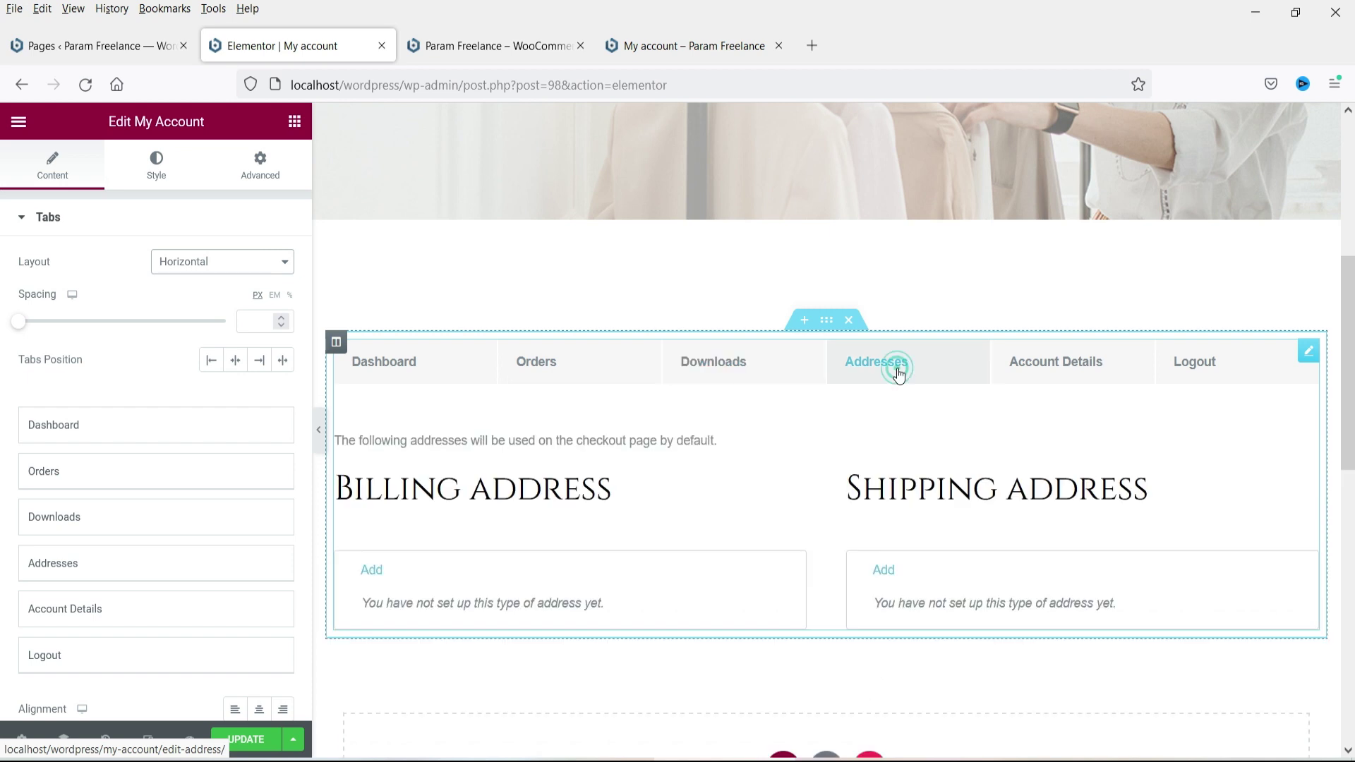
{"action": "left_click", "coordinate": [712, 374]}
{"action": "left_click", "coordinate": [572, 383]}
{"action": "left_click", "coordinate": [573, 382]}
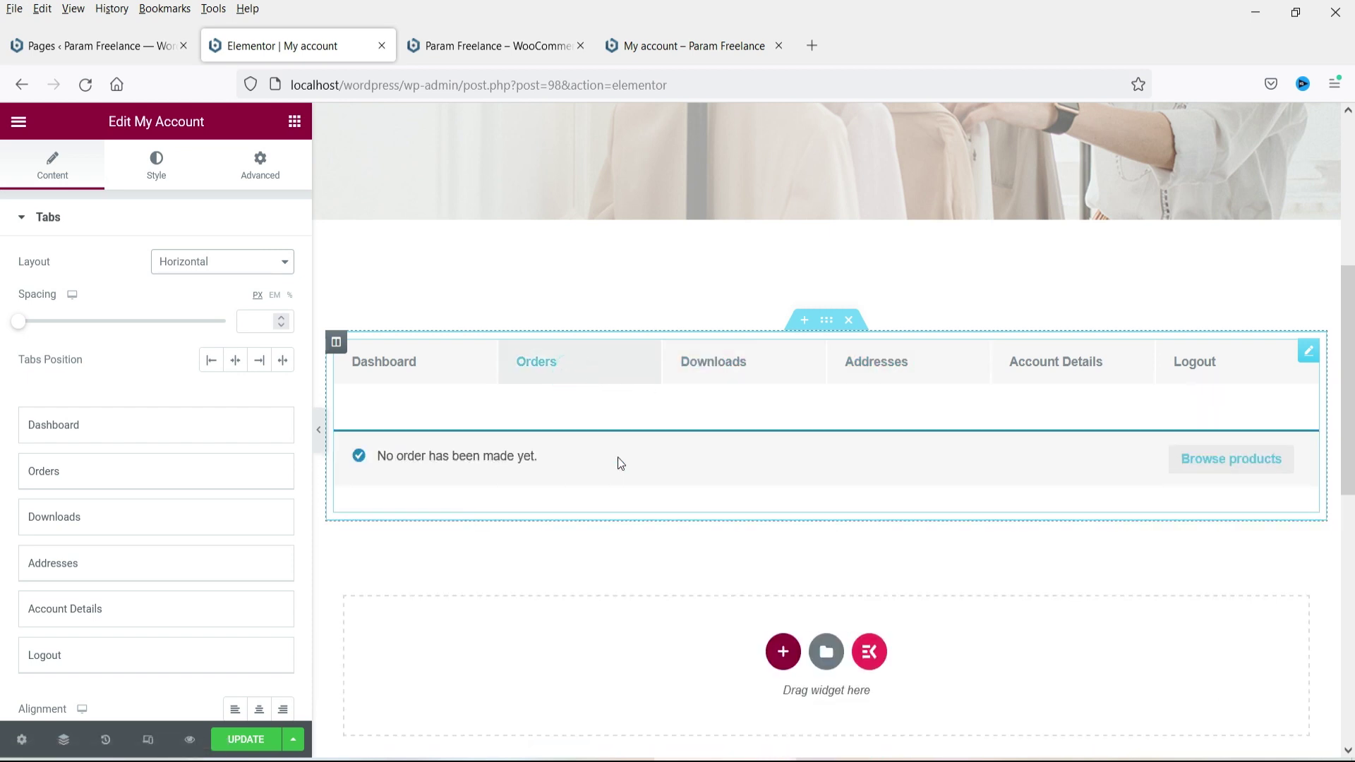
{"action": "left_click", "coordinate": [419, 360]}
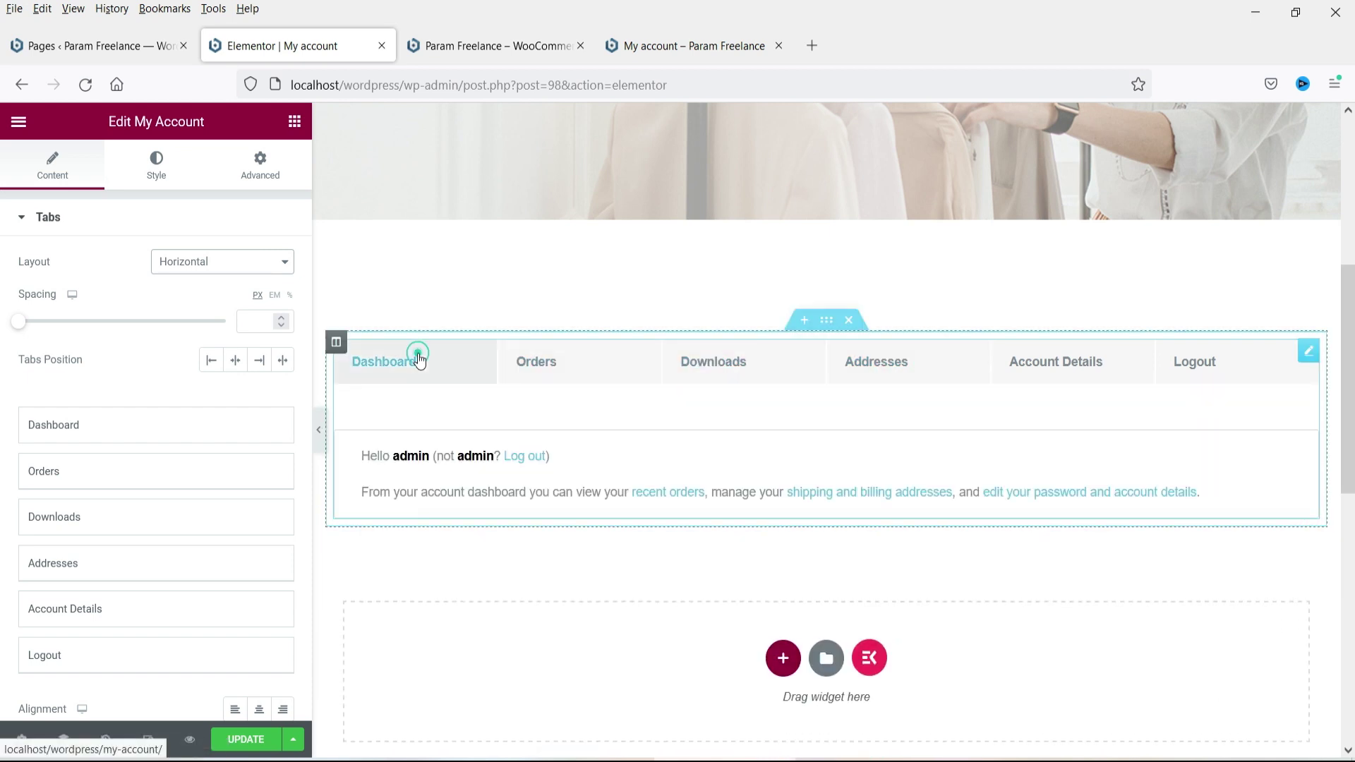
{"action": "left_click", "coordinate": [200, 261]}
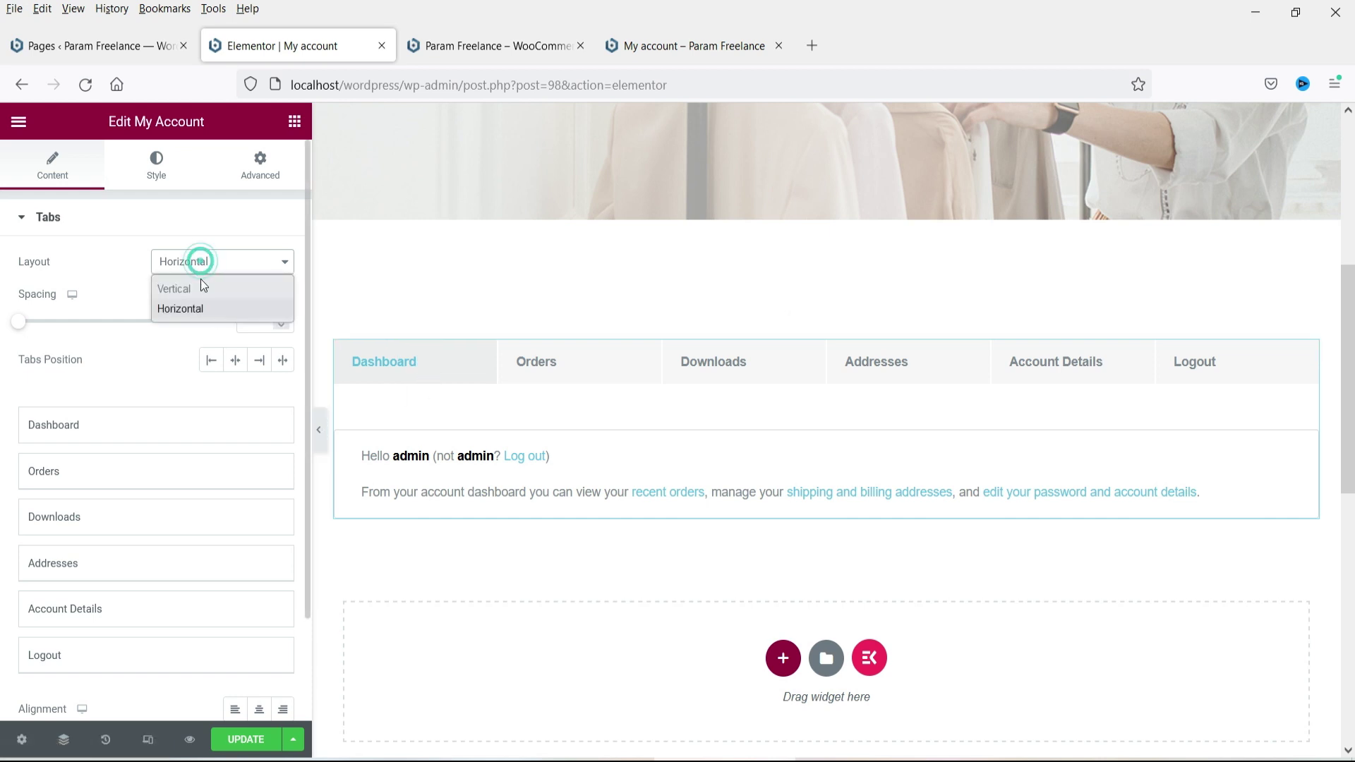
{"action": "left_click", "coordinate": [202, 290]}
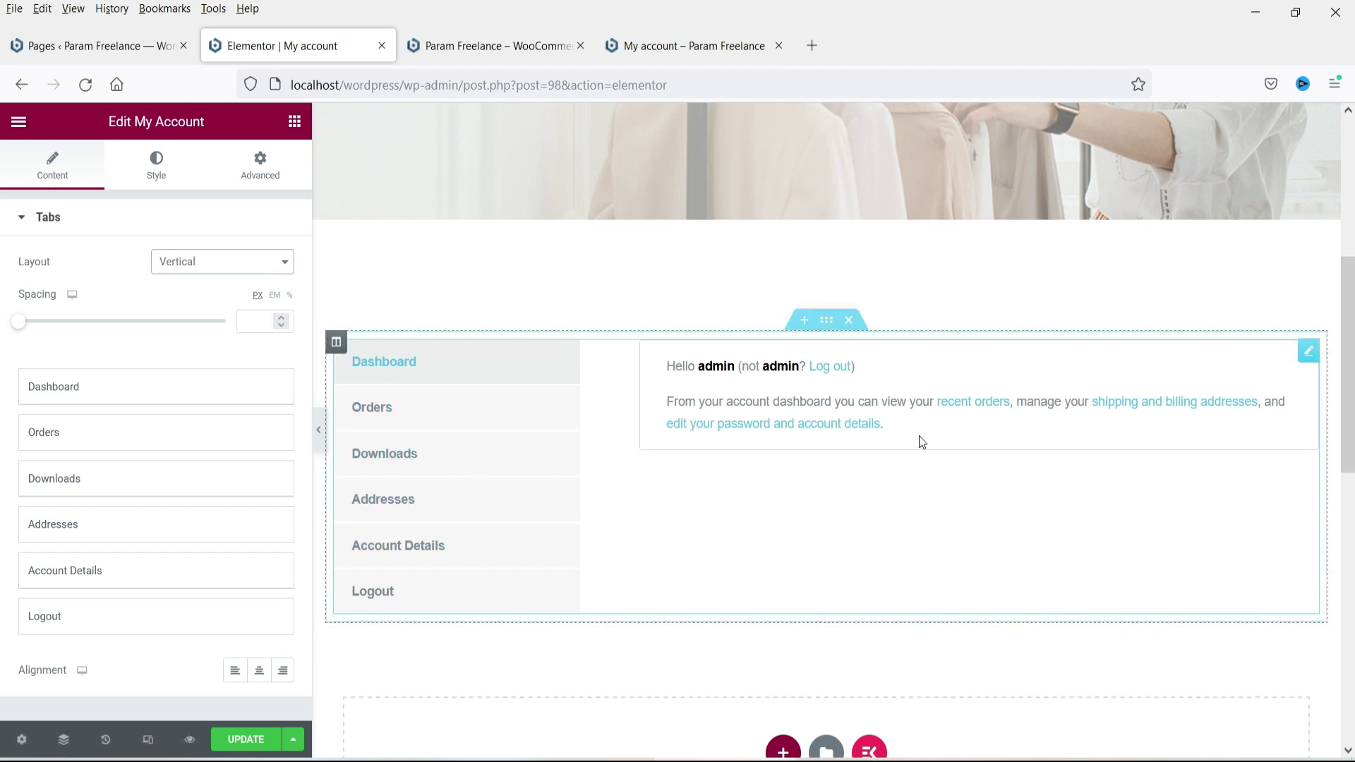
Step: Set the spacing beside the account tabs to 10 px
{"action": "left_click_drag", "start_coordinate": [22, 328], "coordinate": [33, 328]}
{"action": "left_click", "coordinate": [281, 317]}
{"action": "left_click", "coordinate": [281, 317]}
{"action": "left_click", "coordinate": [281, 317]}
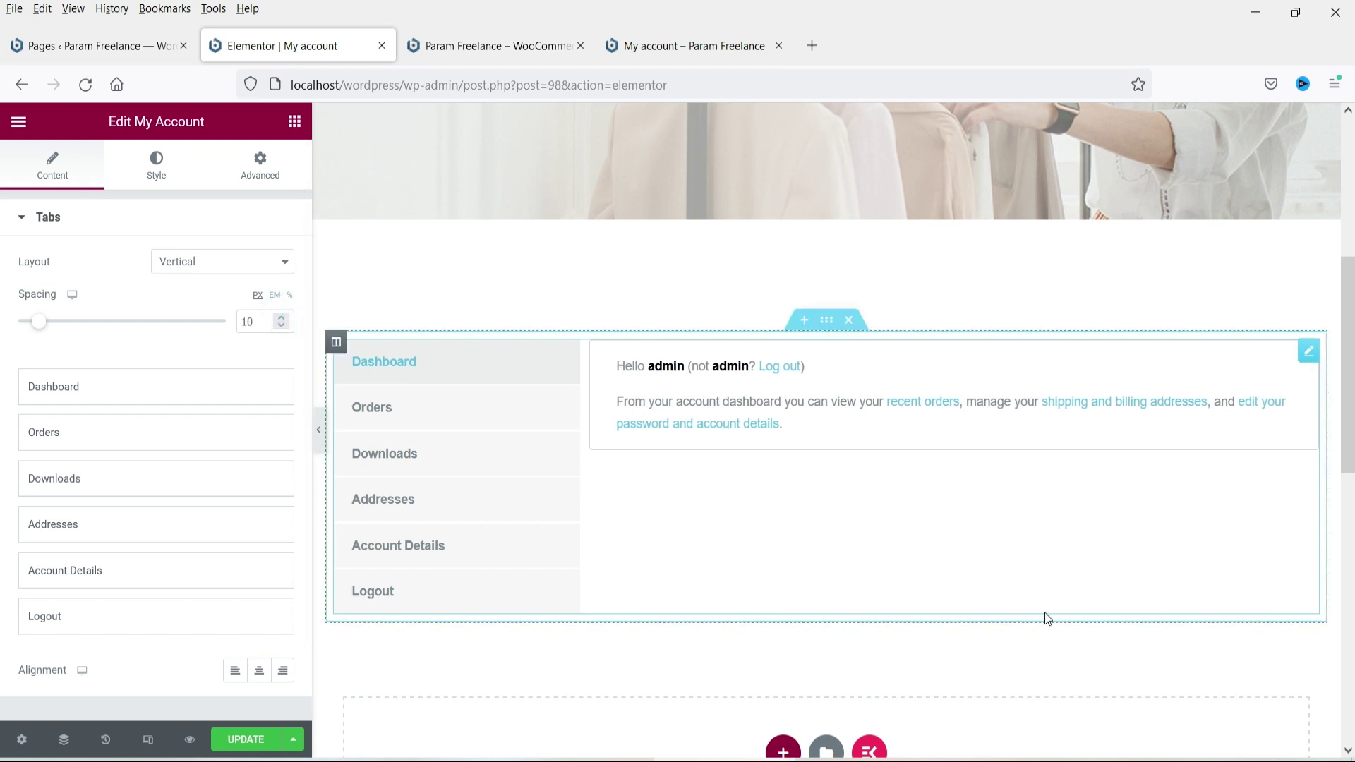
Step: Expand and collapse the Dashboard, Orders and Downloads tab items
{"action": "scroll", "coordinate": [147, 381], "scroll_direction": "down", "scroll_amount": 2}
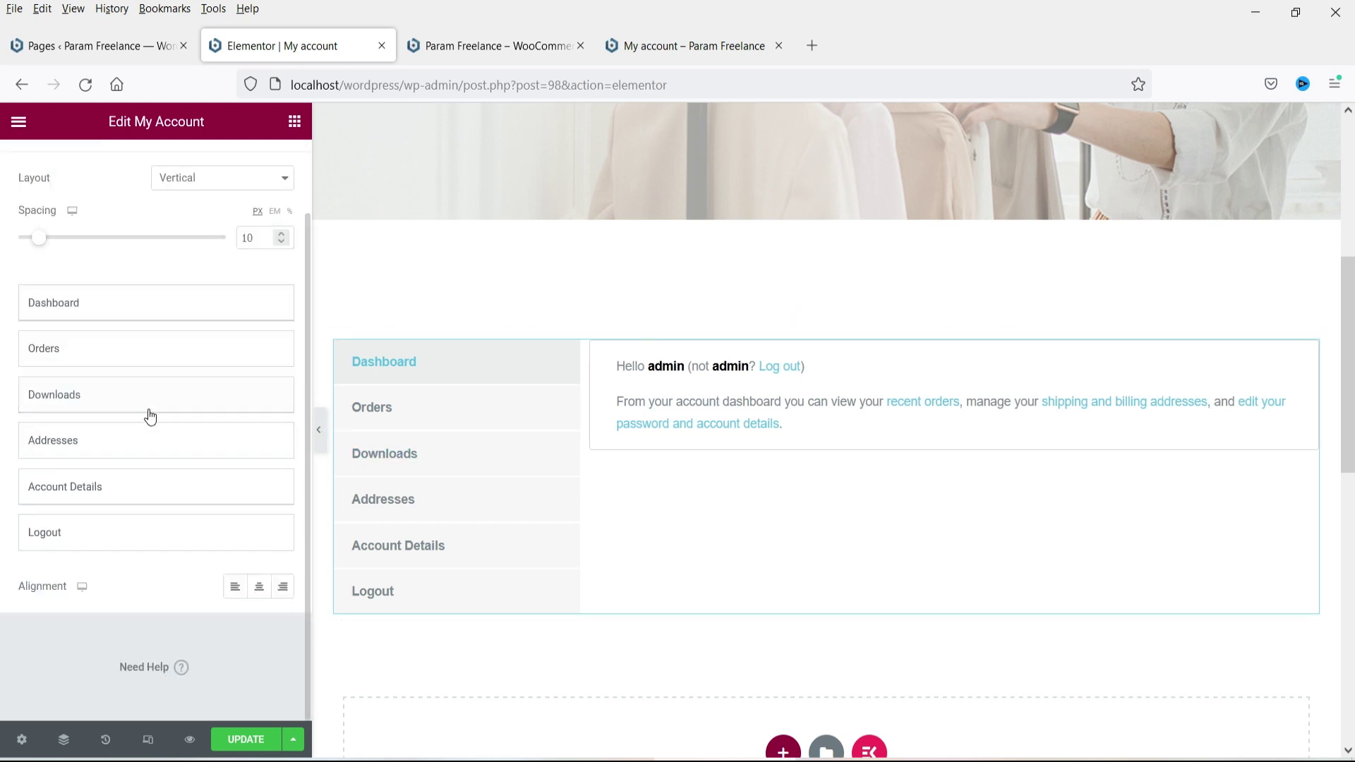
{"action": "left_click", "coordinate": [155, 300]}
{"action": "left_click", "coordinate": [157, 303]}
{"action": "double_click", "coordinate": [157, 303]}
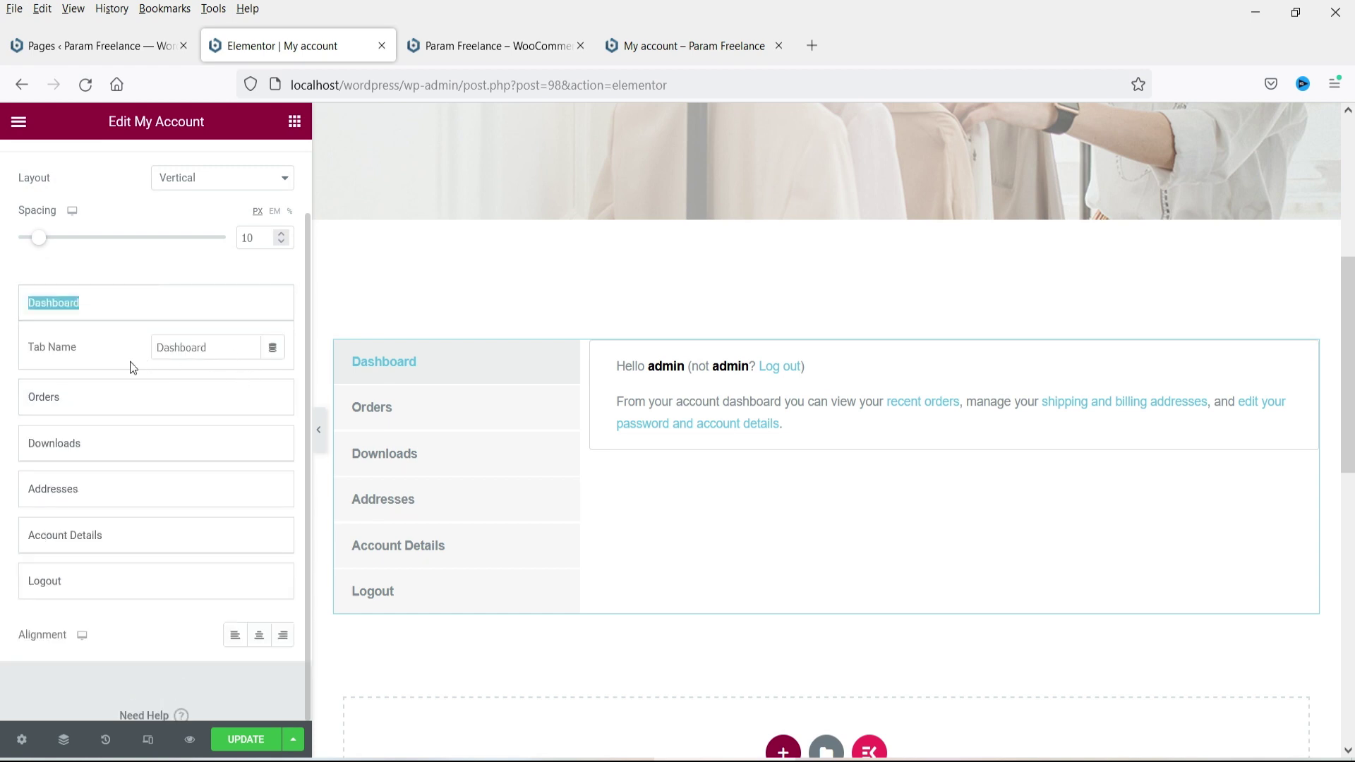
{"action": "left_click", "coordinate": [93, 395]}
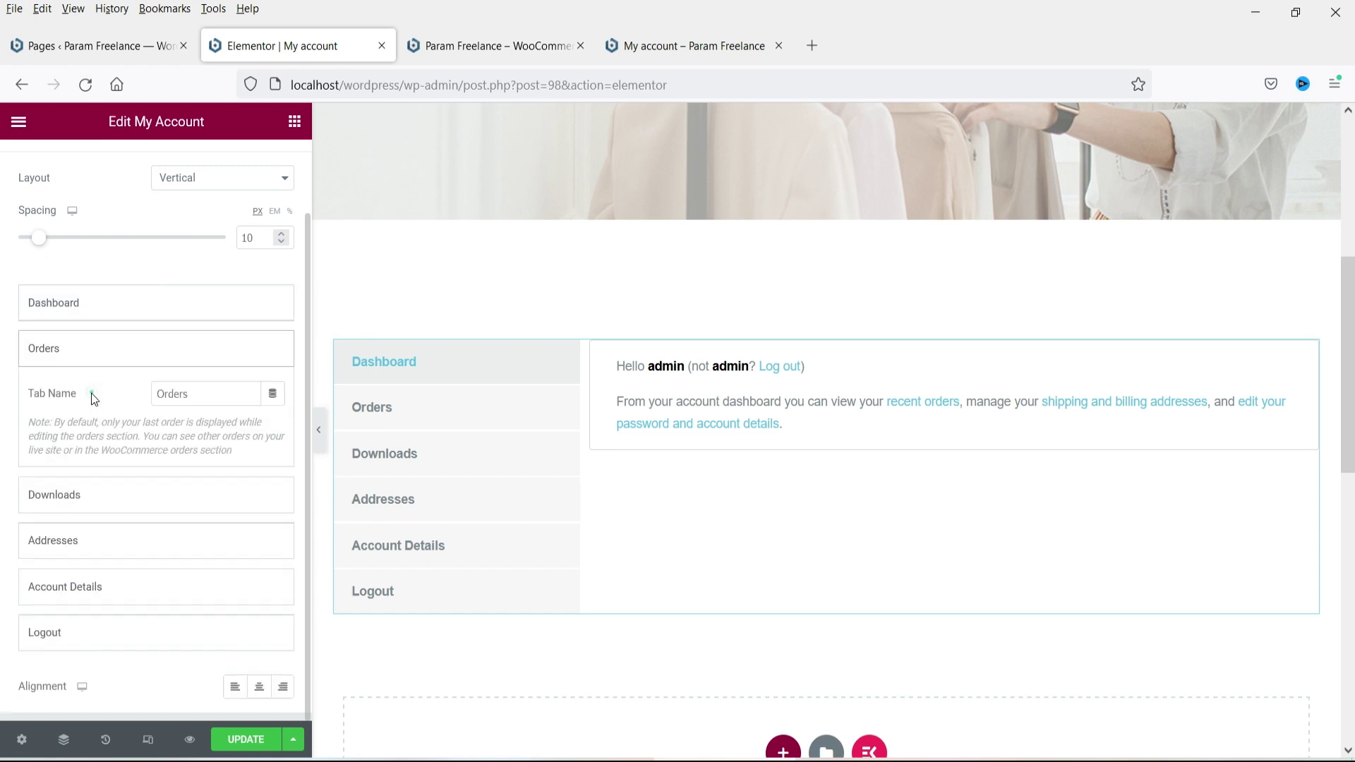
{"action": "left_click", "coordinate": [118, 501]}
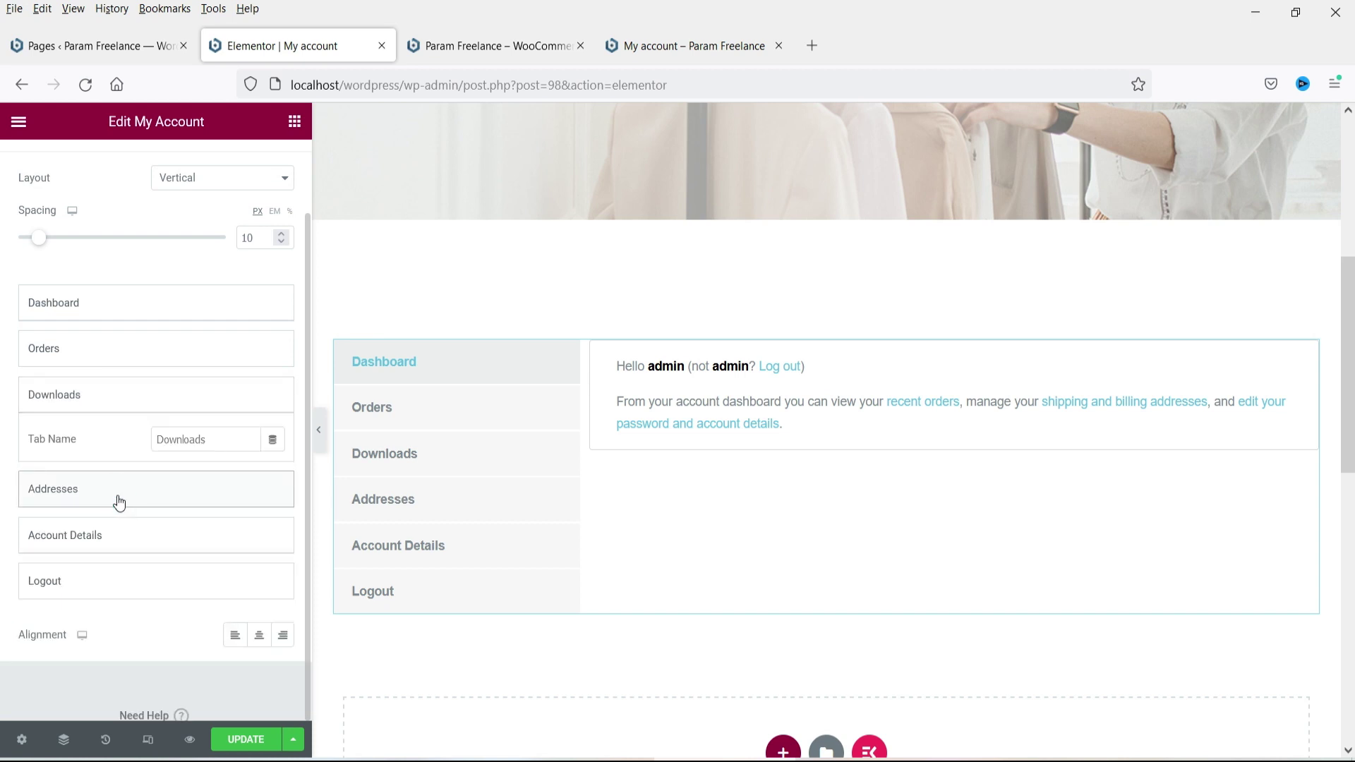
{"action": "left_click", "coordinate": [100, 395]}
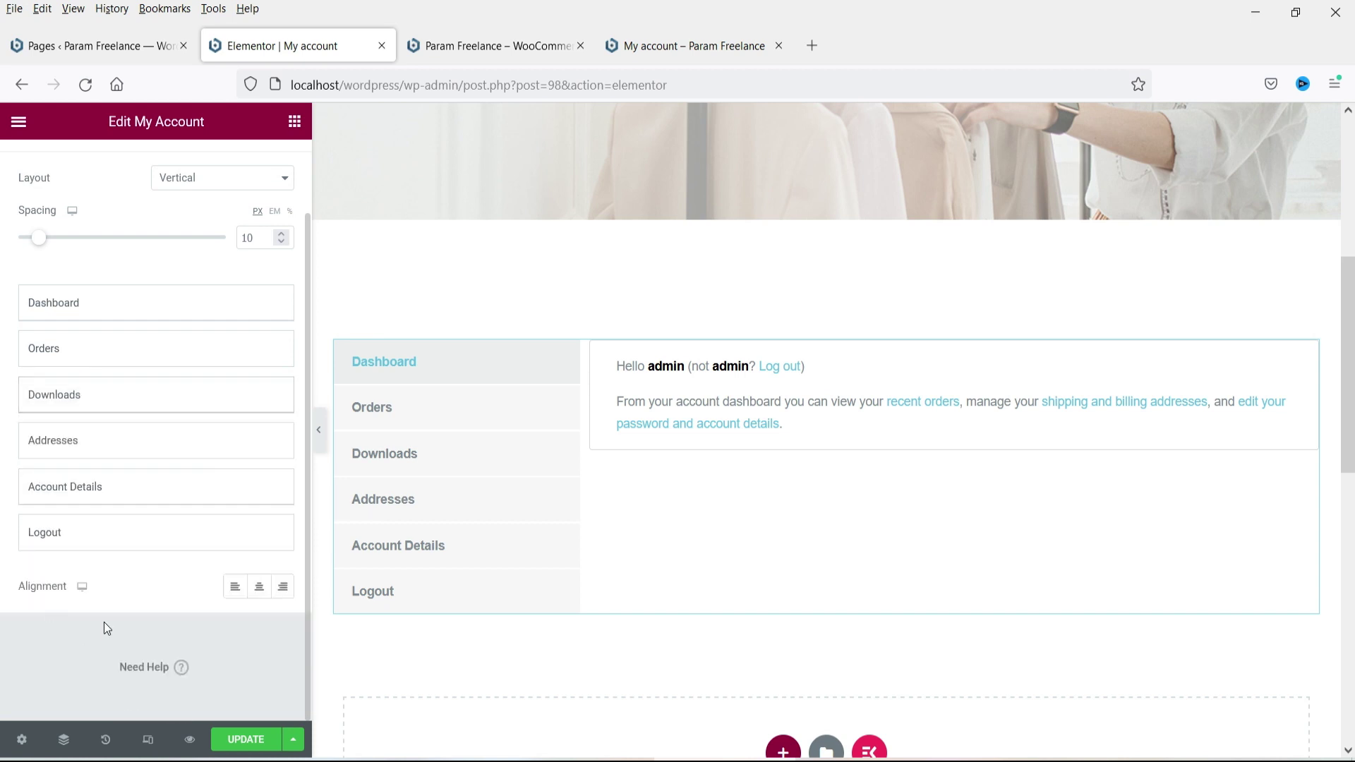
Step: Try Center and End alignment for the tab labels, then settle on Start
{"action": "left_click", "coordinate": [259, 589]}
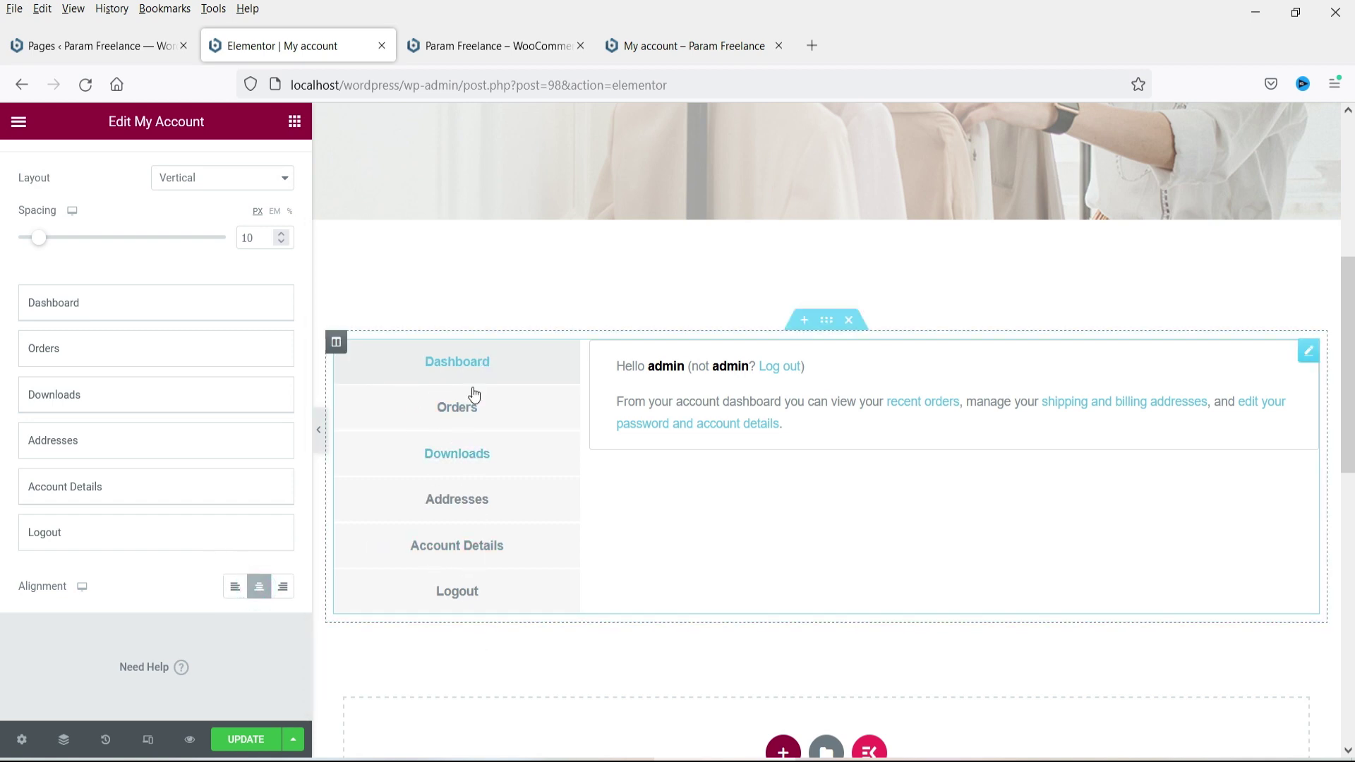
{"action": "left_click", "coordinate": [283, 592]}
{"action": "left_click", "coordinate": [235, 587]}
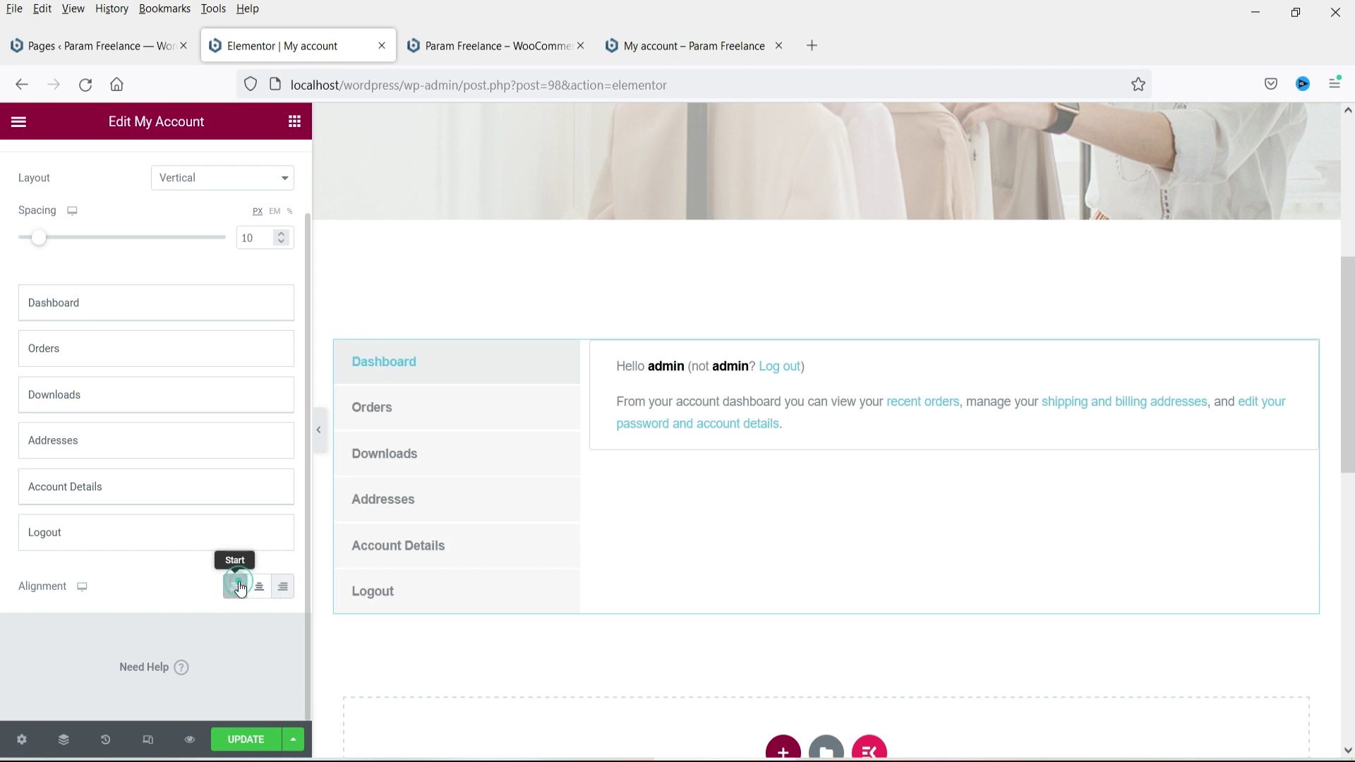
{"action": "scroll", "coordinate": [134, 532], "scroll_direction": "up", "scroll_amount": 2}
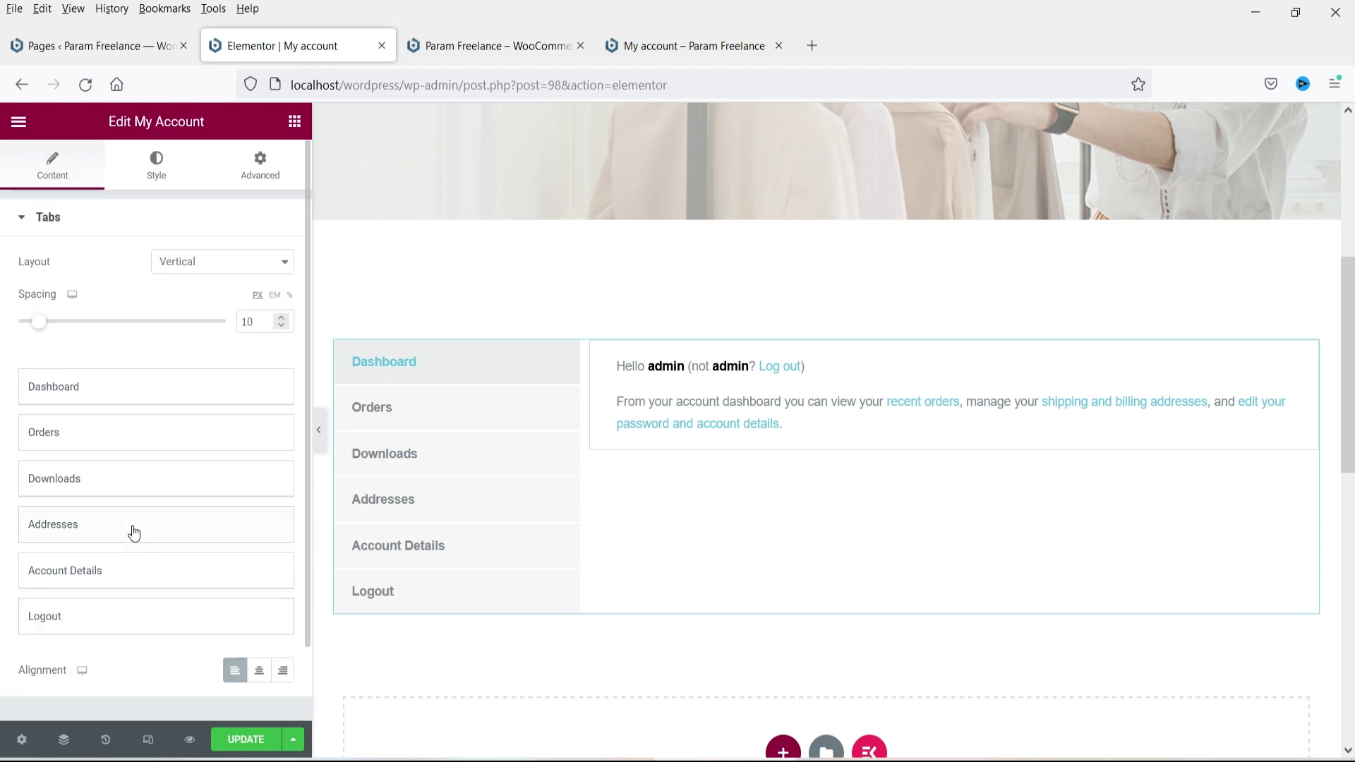
Step: Show the widget's Style settings with the Tabs section expanded
{"action": "left_click", "coordinate": [157, 173]}
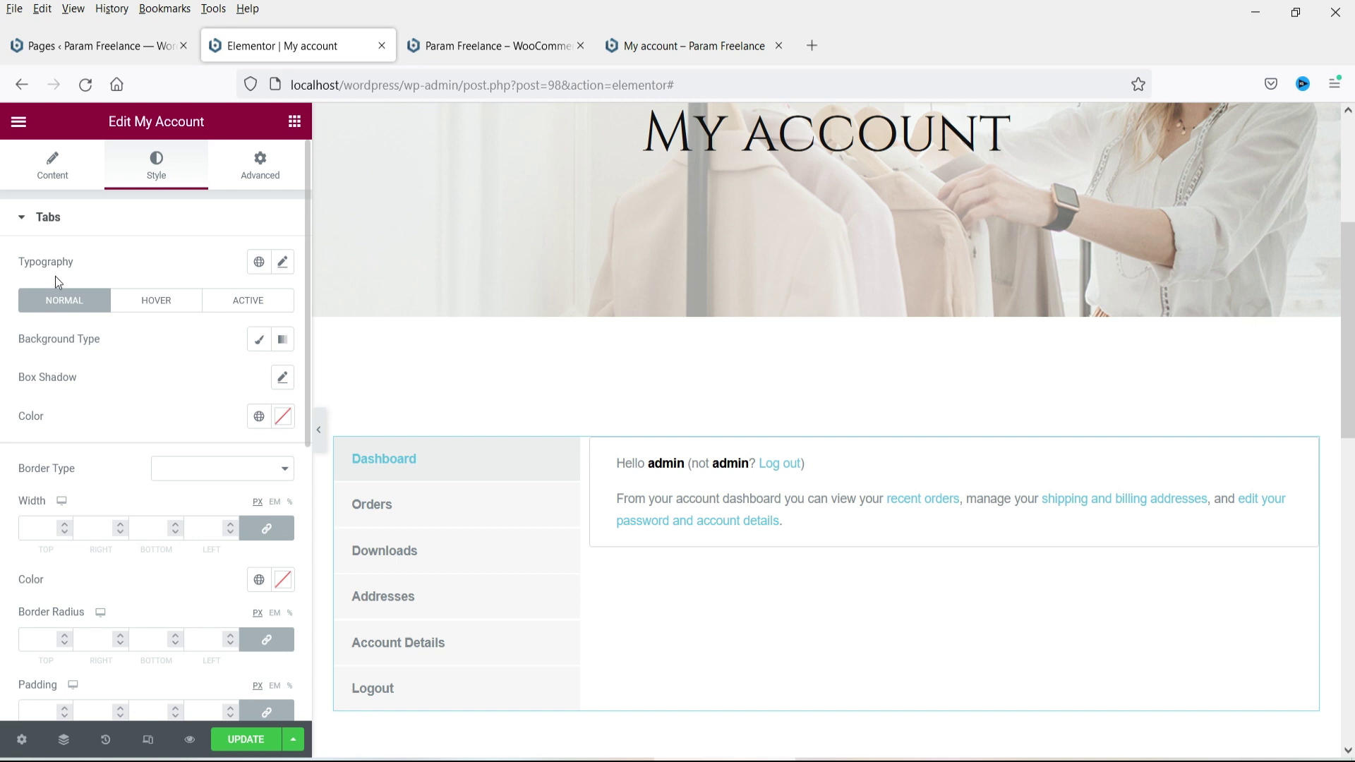
{"action": "left_click", "coordinate": [80, 218]}
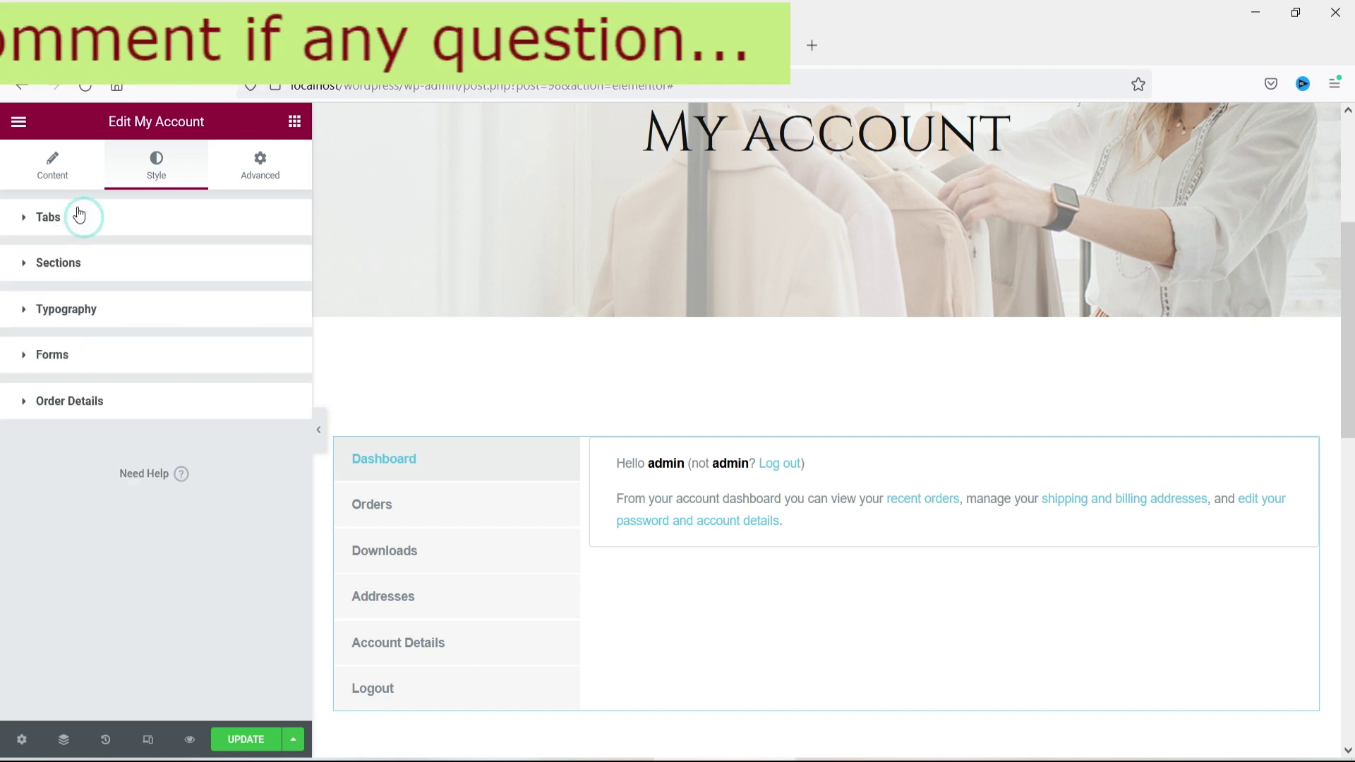
{"action": "left_click", "coordinate": [80, 218]}
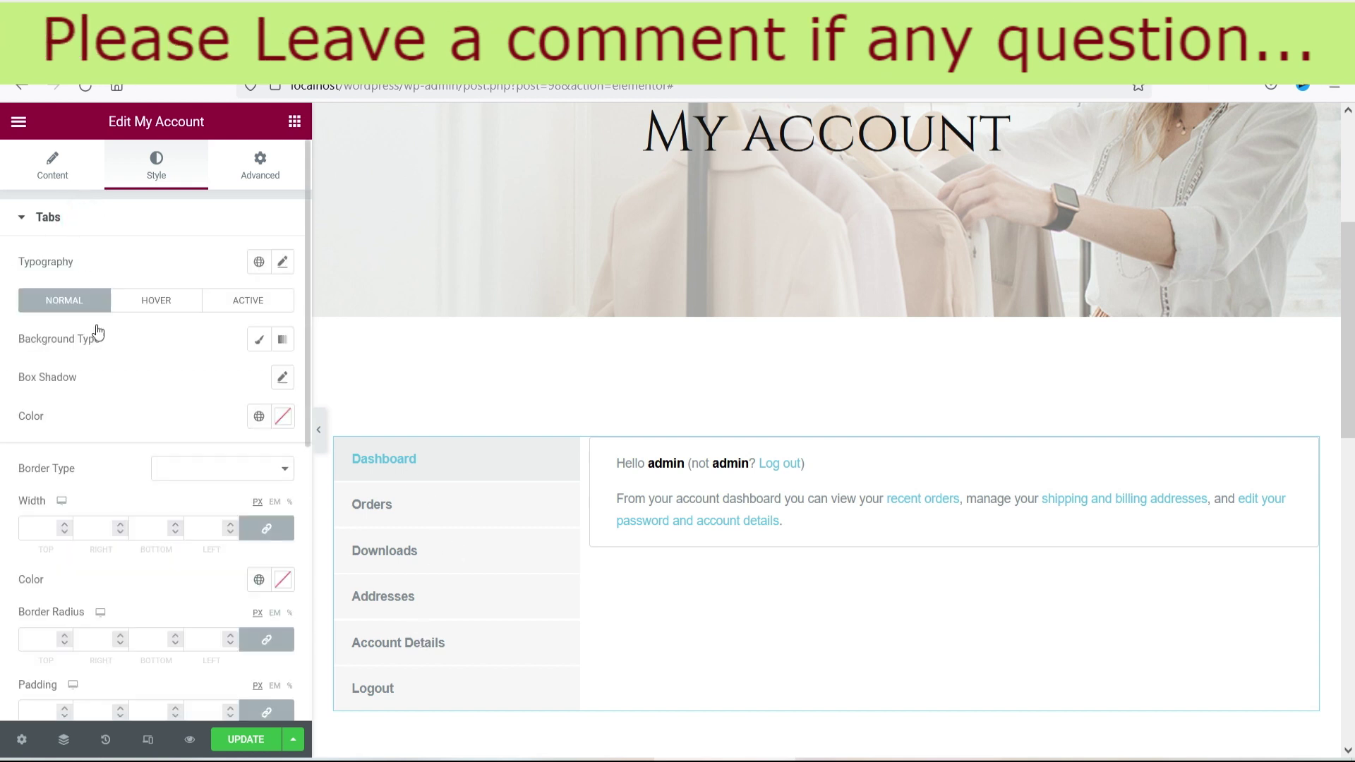
Step: Give normal-state tabs a Classic Primary pink background and Bright white text
{"action": "left_click", "coordinate": [259, 340]}
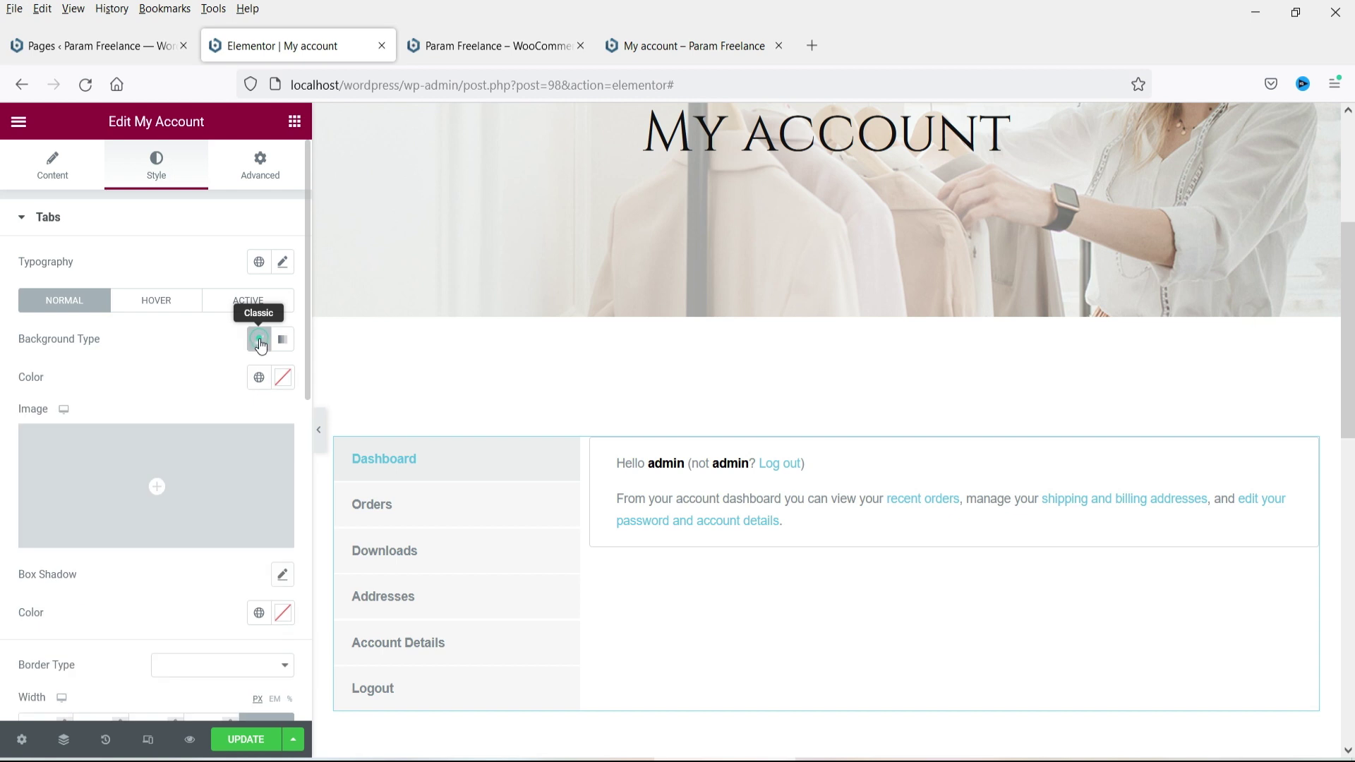
{"action": "left_click", "coordinate": [258, 376]}
{"action": "left_click", "coordinate": [147, 464]}
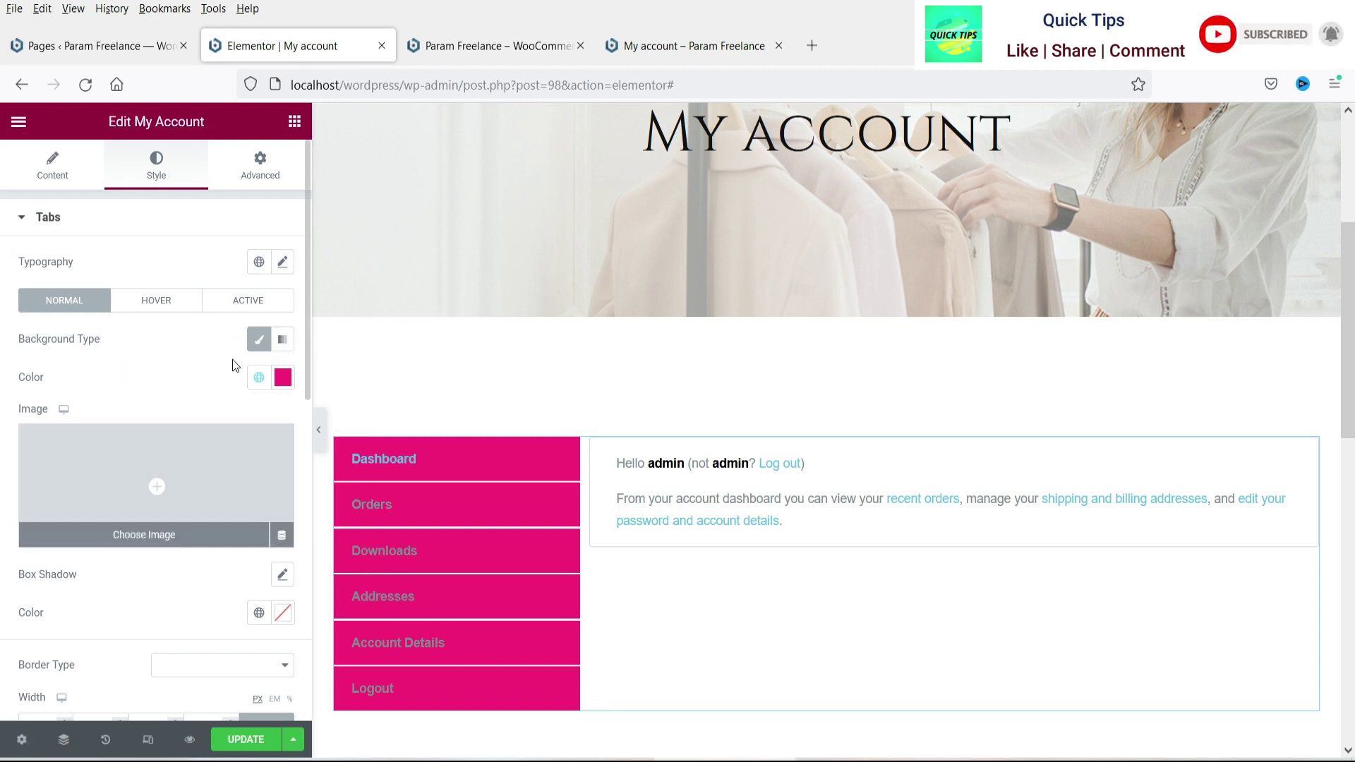
{"action": "left_click", "coordinate": [258, 339]}
{"action": "left_click", "coordinate": [259, 416]}
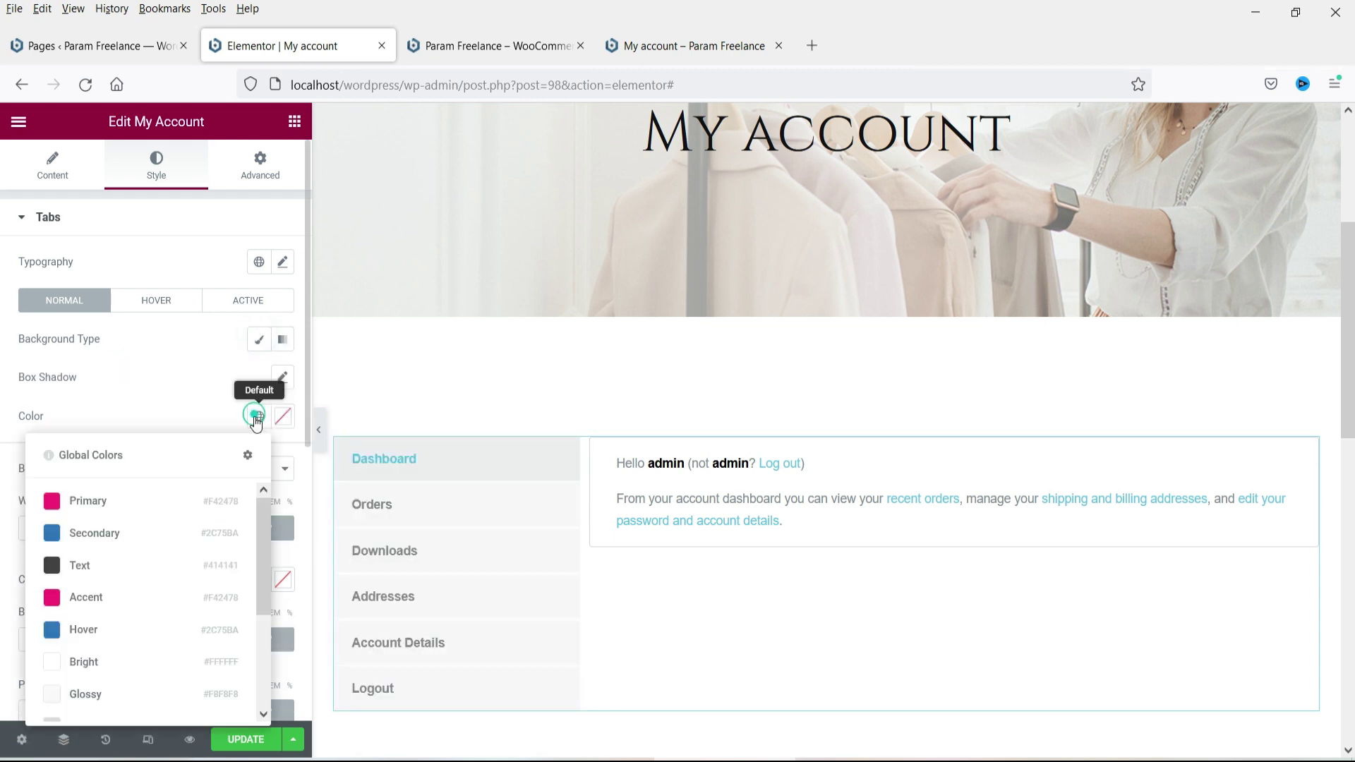
{"action": "left_click", "coordinate": [136, 670]}
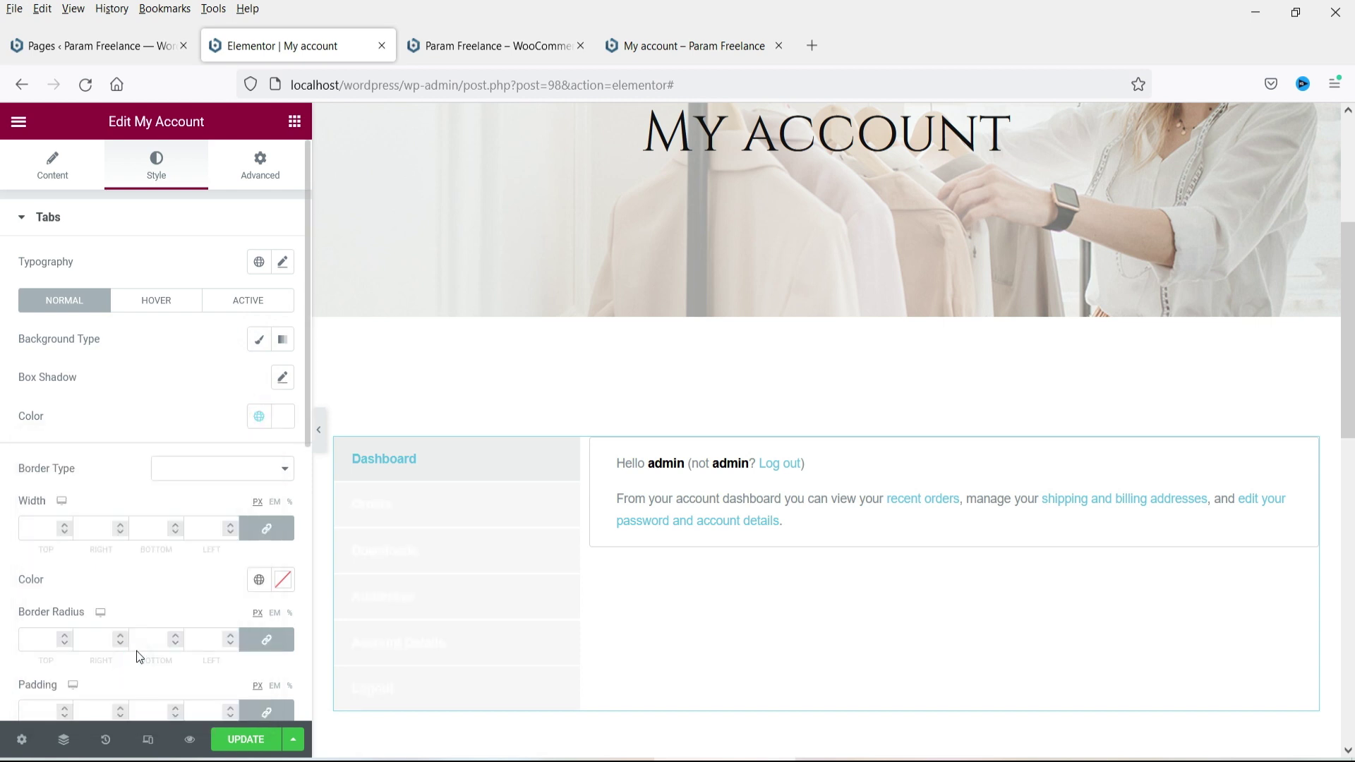
{"action": "left_click", "coordinate": [258, 339]}
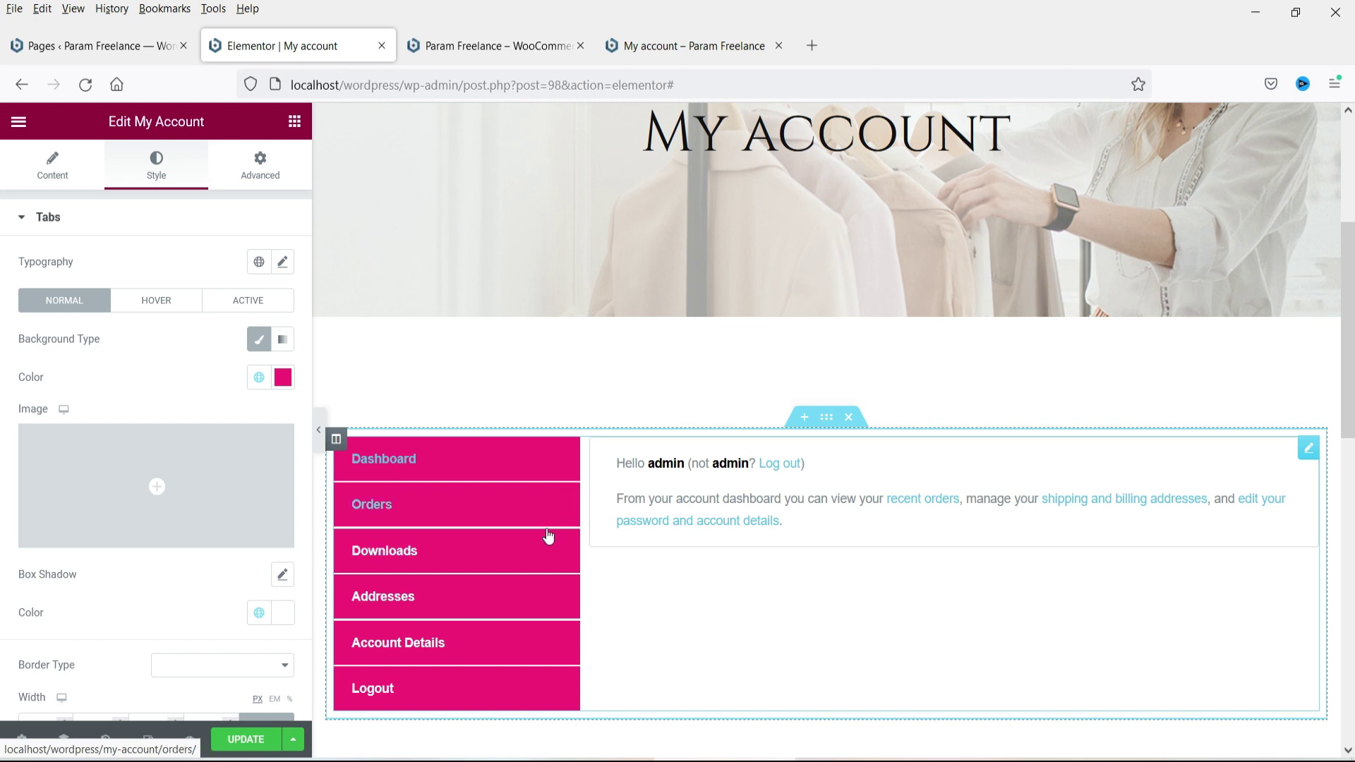
{"action": "left_click", "coordinate": [168, 306]}
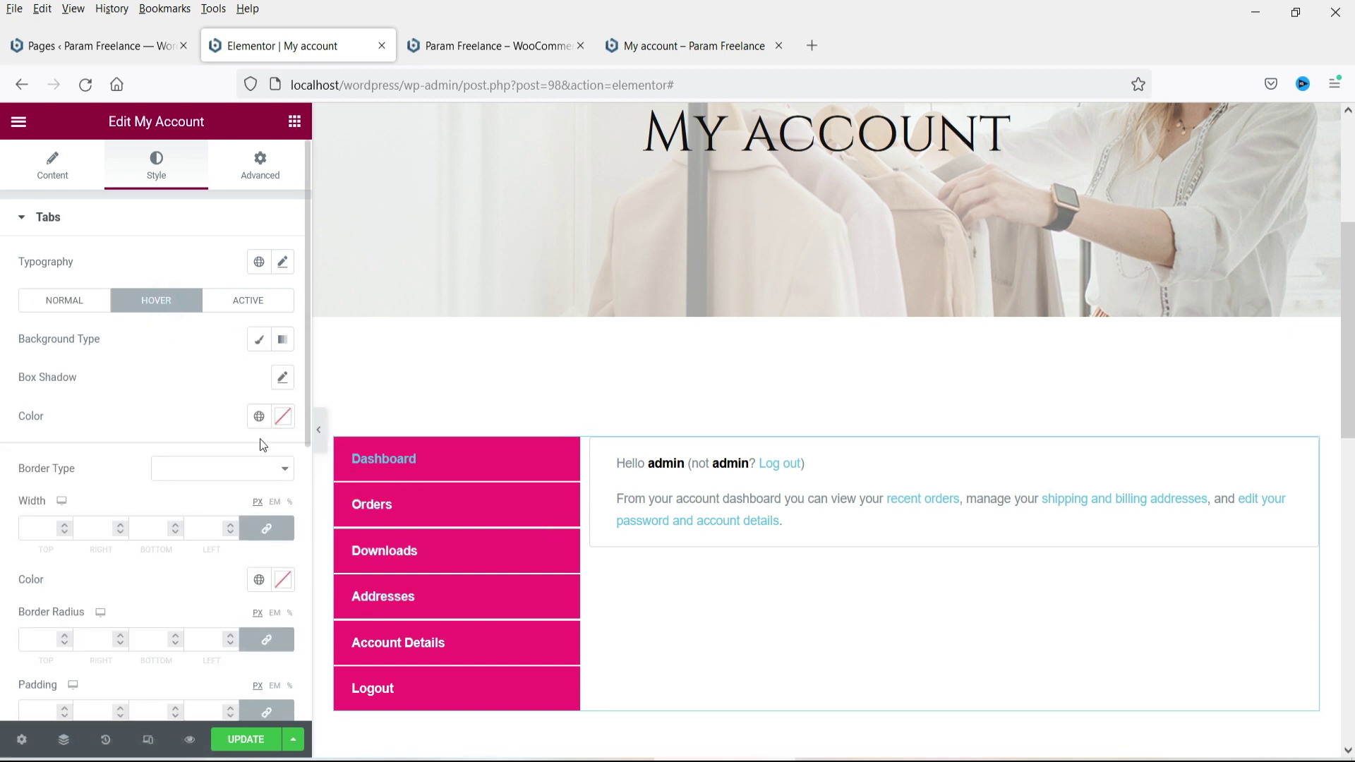
Step: Give hovered tabs a Classic background in the Hover blue with Bright white text
{"action": "left_click", "coordinate": [259, 416]}
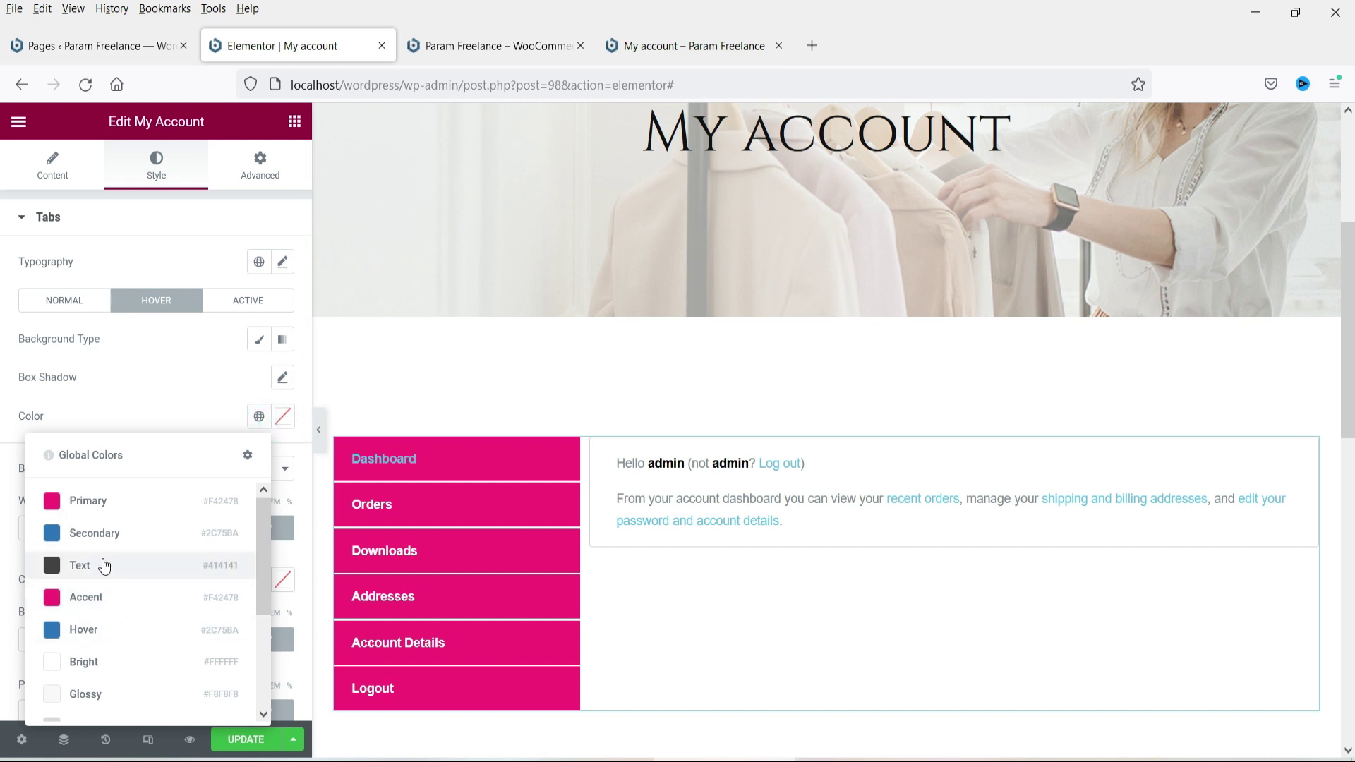
{"action": "left_click", "coordinate": [212, 354]}
{"action": "left_click", "coordinate": [258, 341]}
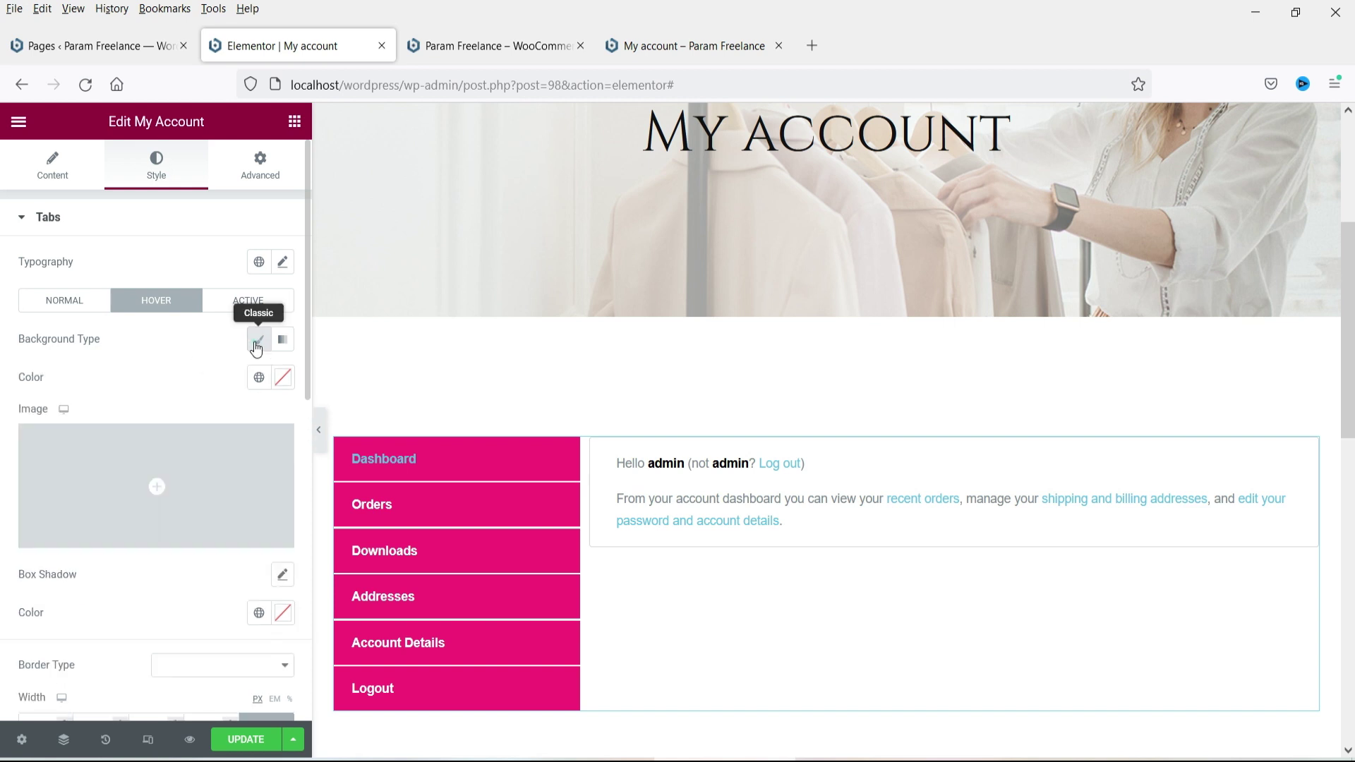
{"action": "left_click", "coordinate": [259, 378]}
{"action": "left_click", "coordinate": [103, 591]}
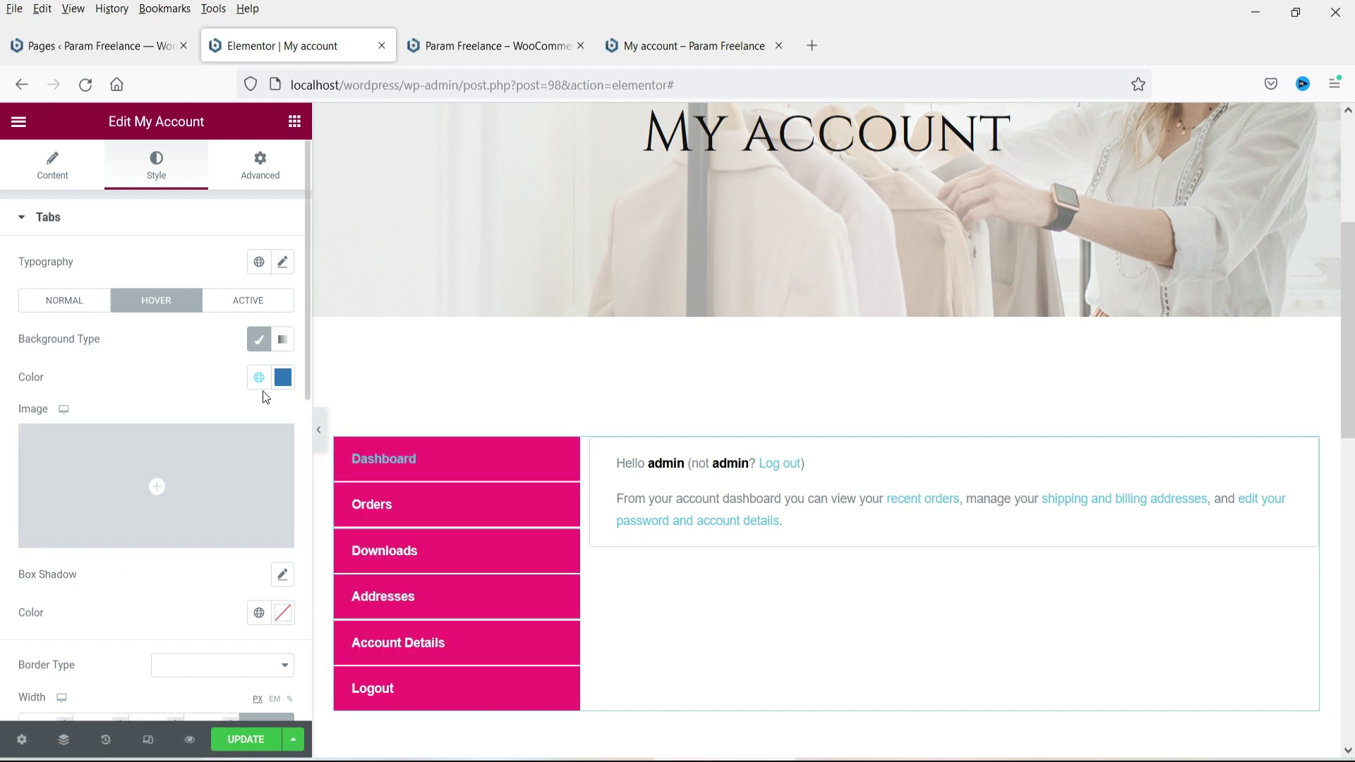
{"action": "left_click", "coordinate": [259, 613]}
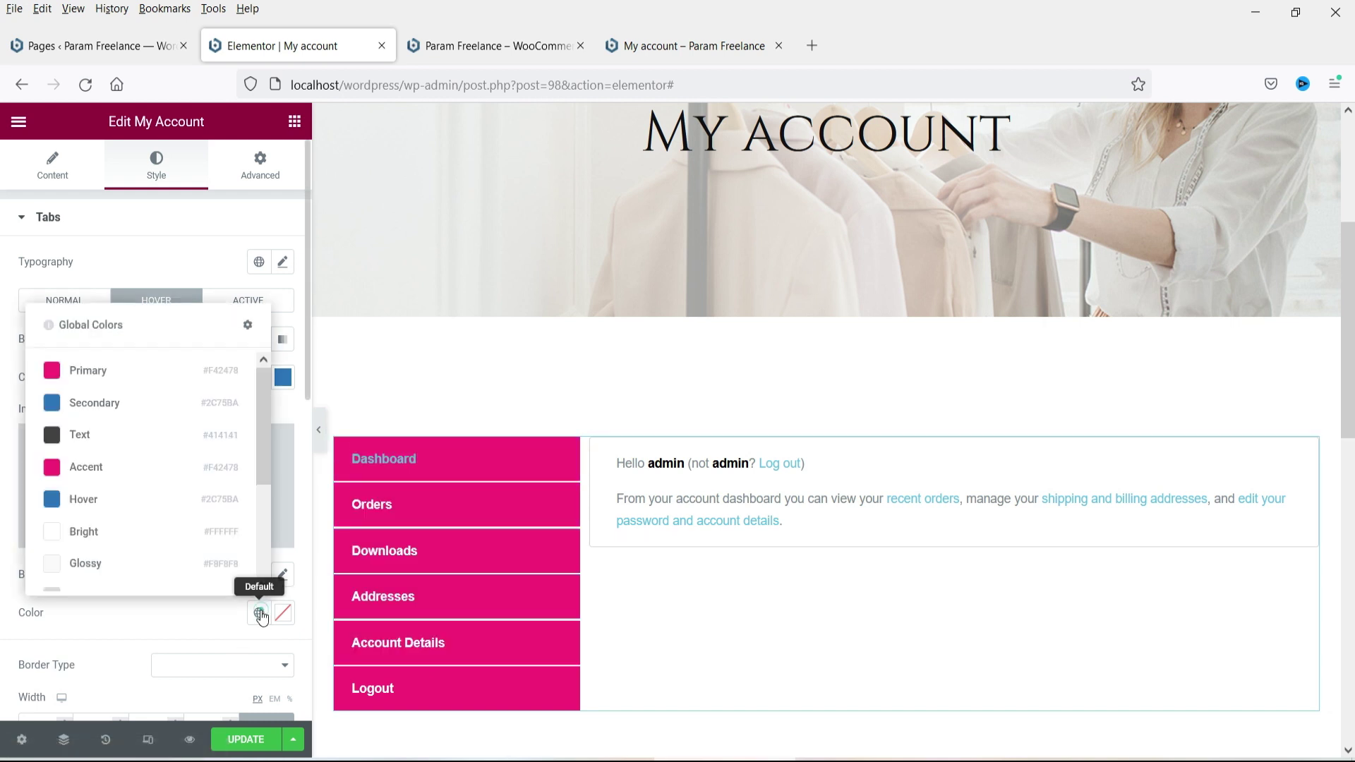
{"action": "left_click", "coordinate": [133, 544]}
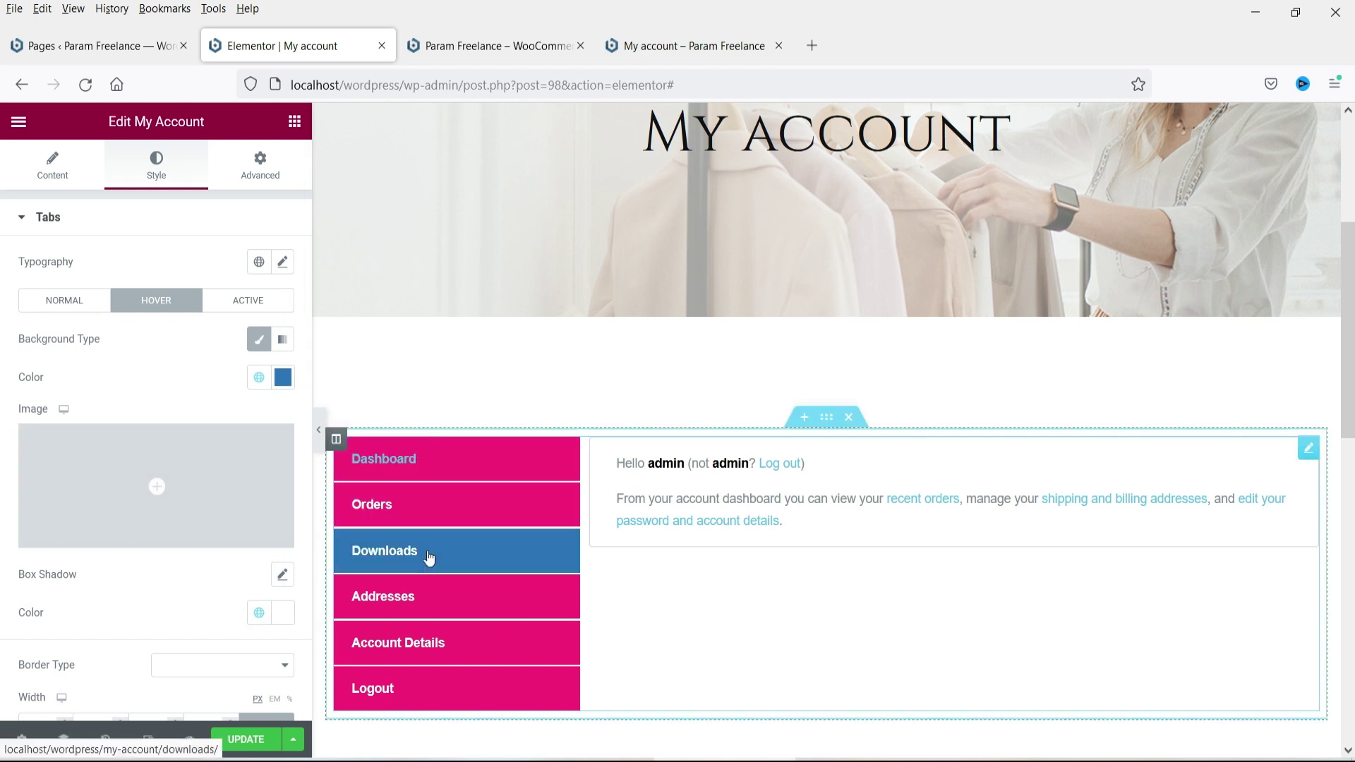
{"action": "left_click", "coordinate": [240, 302]}
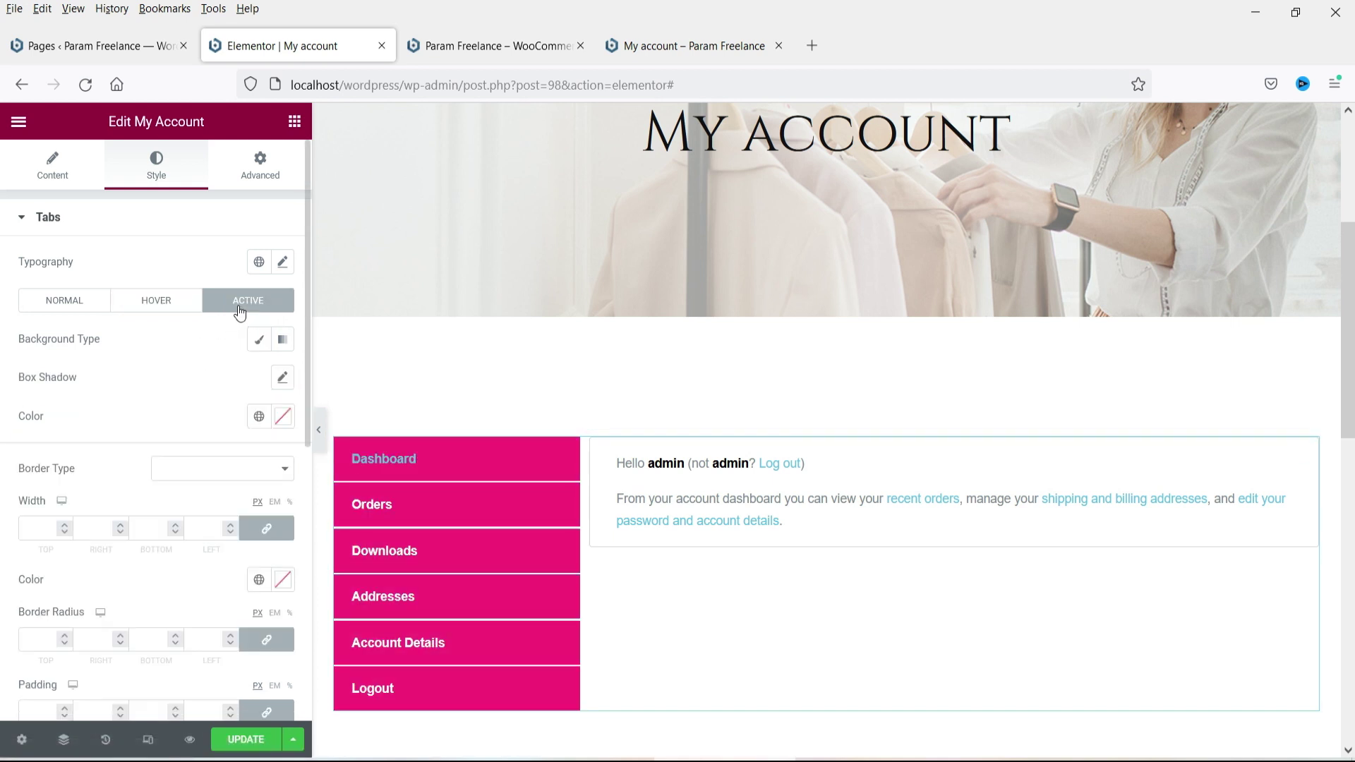
Step: Give the active tab a Classic background in the dark Text colour with white text
{"action": "left_click", "coordinate": [259, 339]}
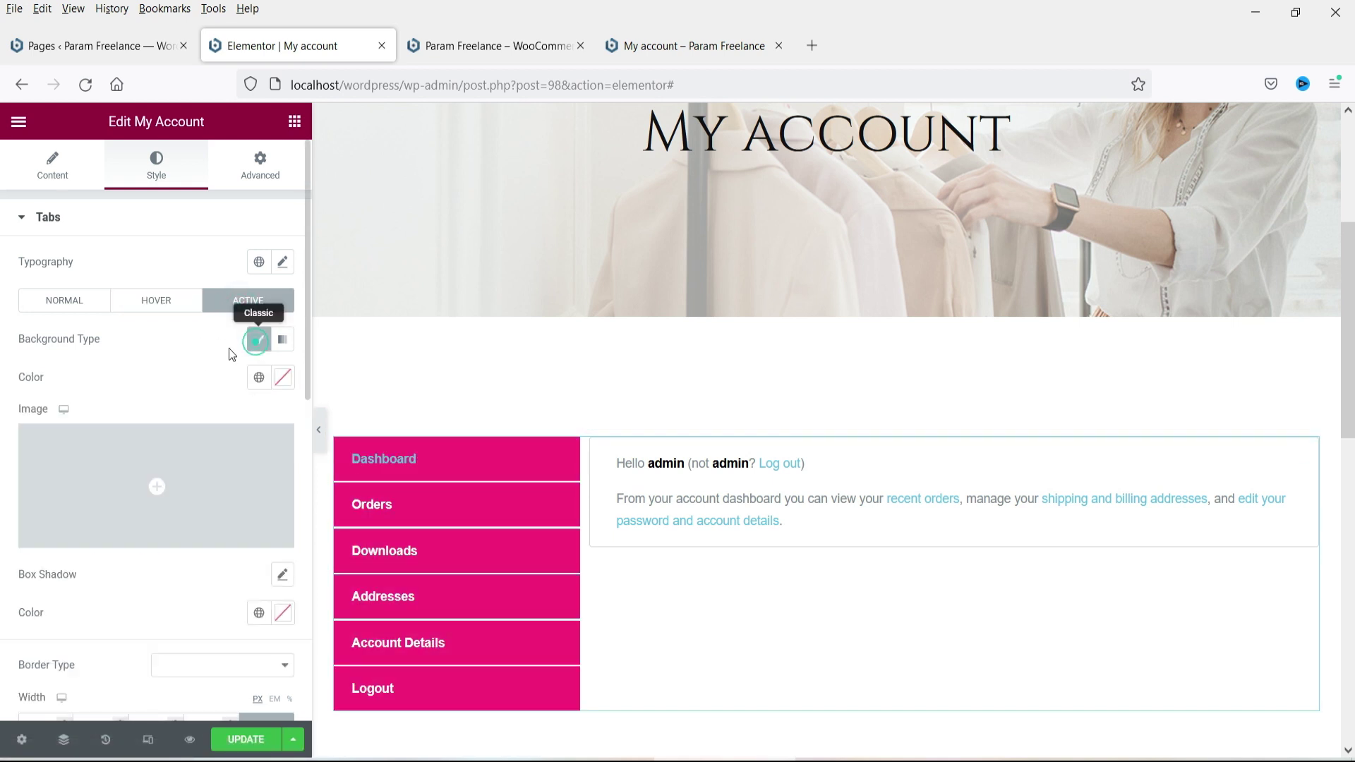
{"action": "left_click", "coordinate": [257, 378]}
{"action": "left_click", "coordinate": [140, 523]}
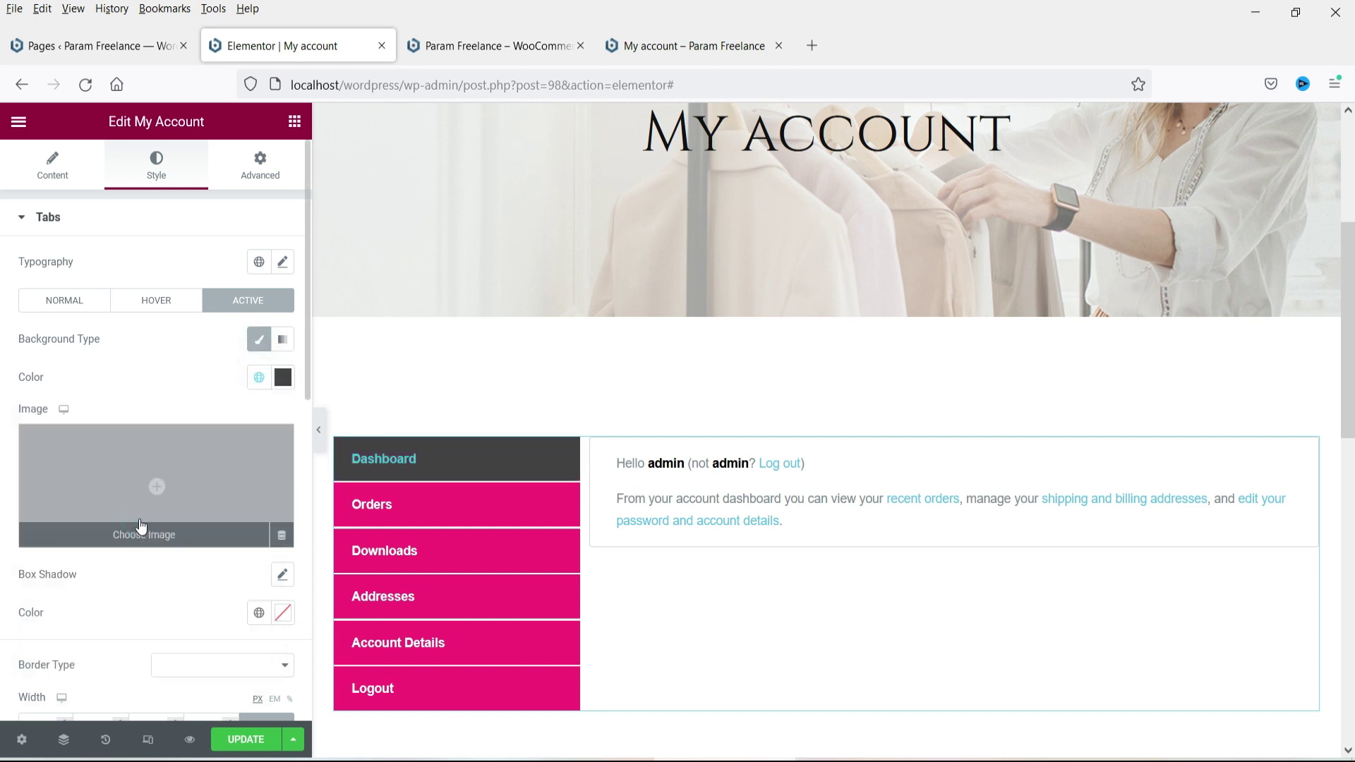
{"action": "left_click", "coordinate": [257, 616]}
{"action": "left_click", "coordinate": [172, 565]}
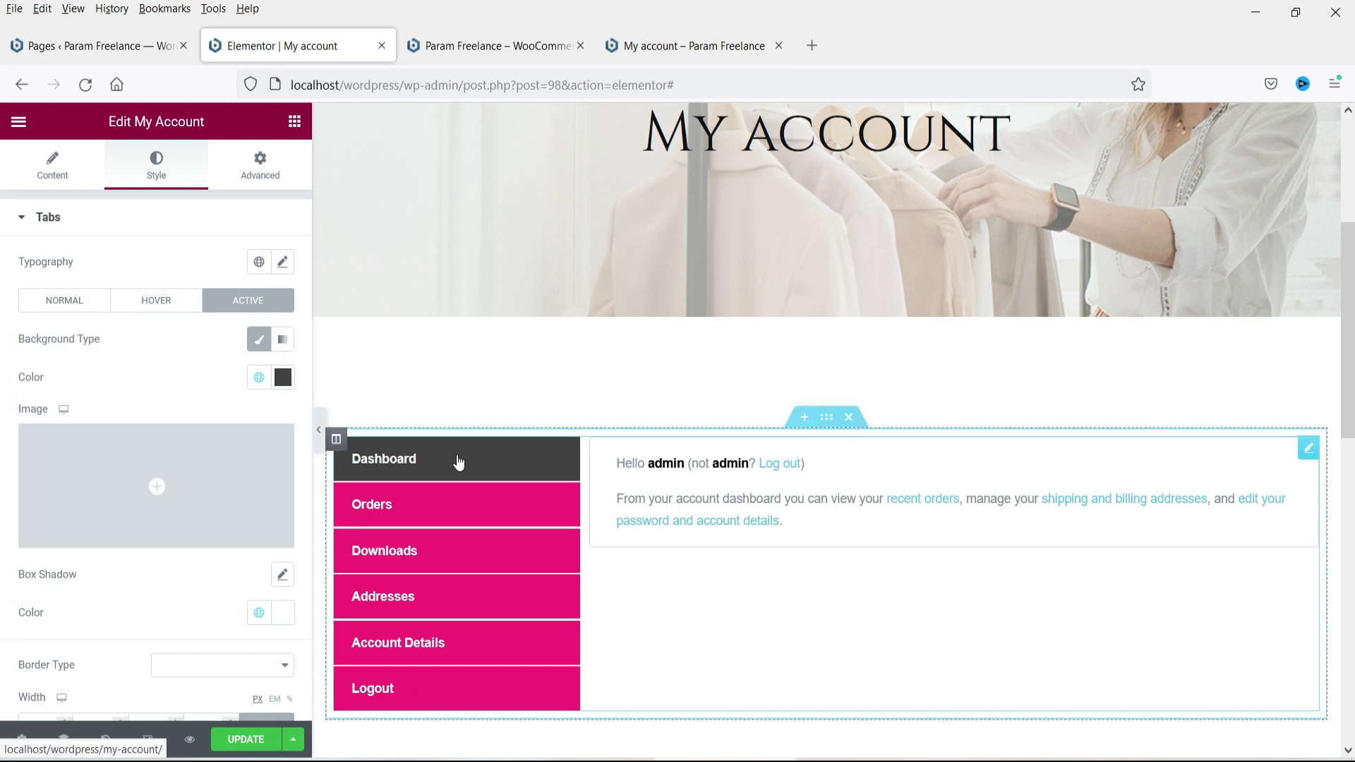
Step: Preview the Orders and Dashboard tabs, then re-expand the Tabs style section
{"action": "left_click", "coordinate": [476, 514]}
{"action": "left_click", "coordinate": [471, 457]}
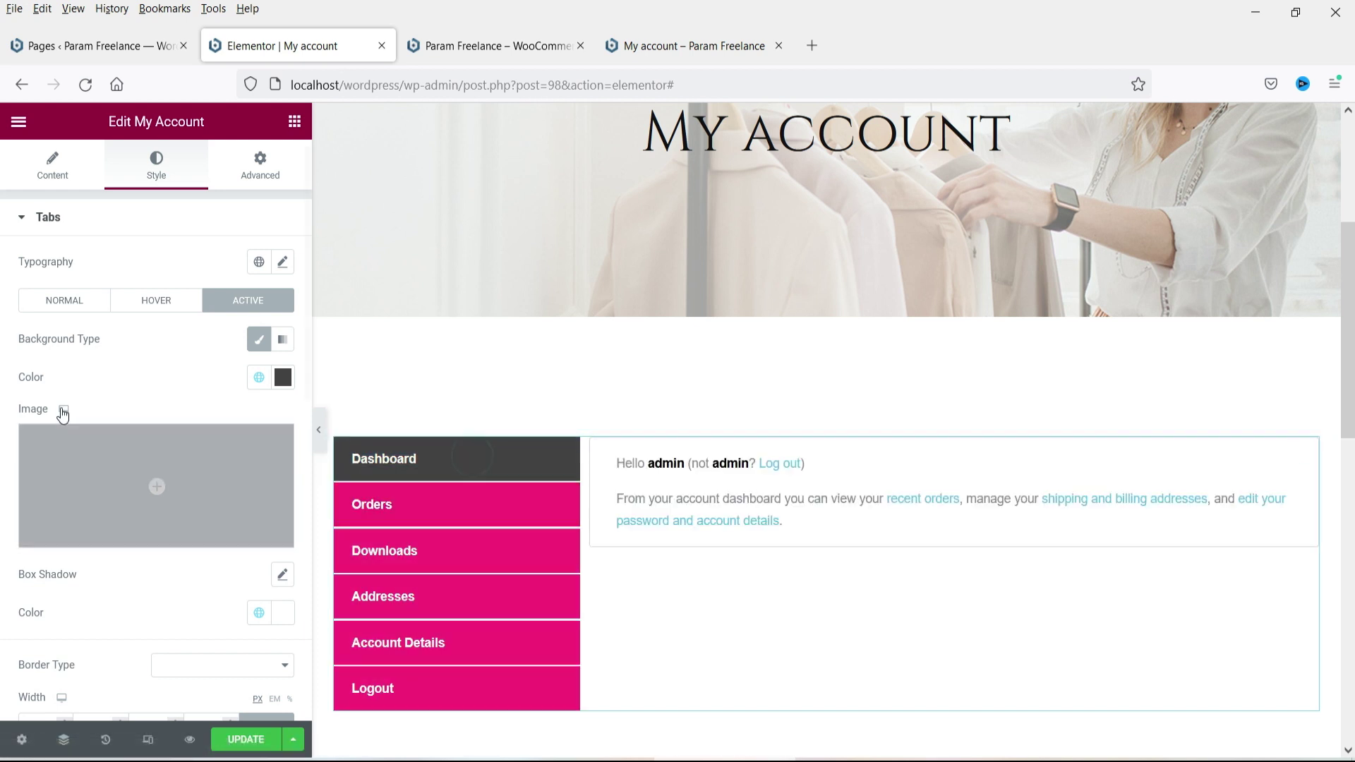
{"action": "left_click", "coordinate": [107, 225]}
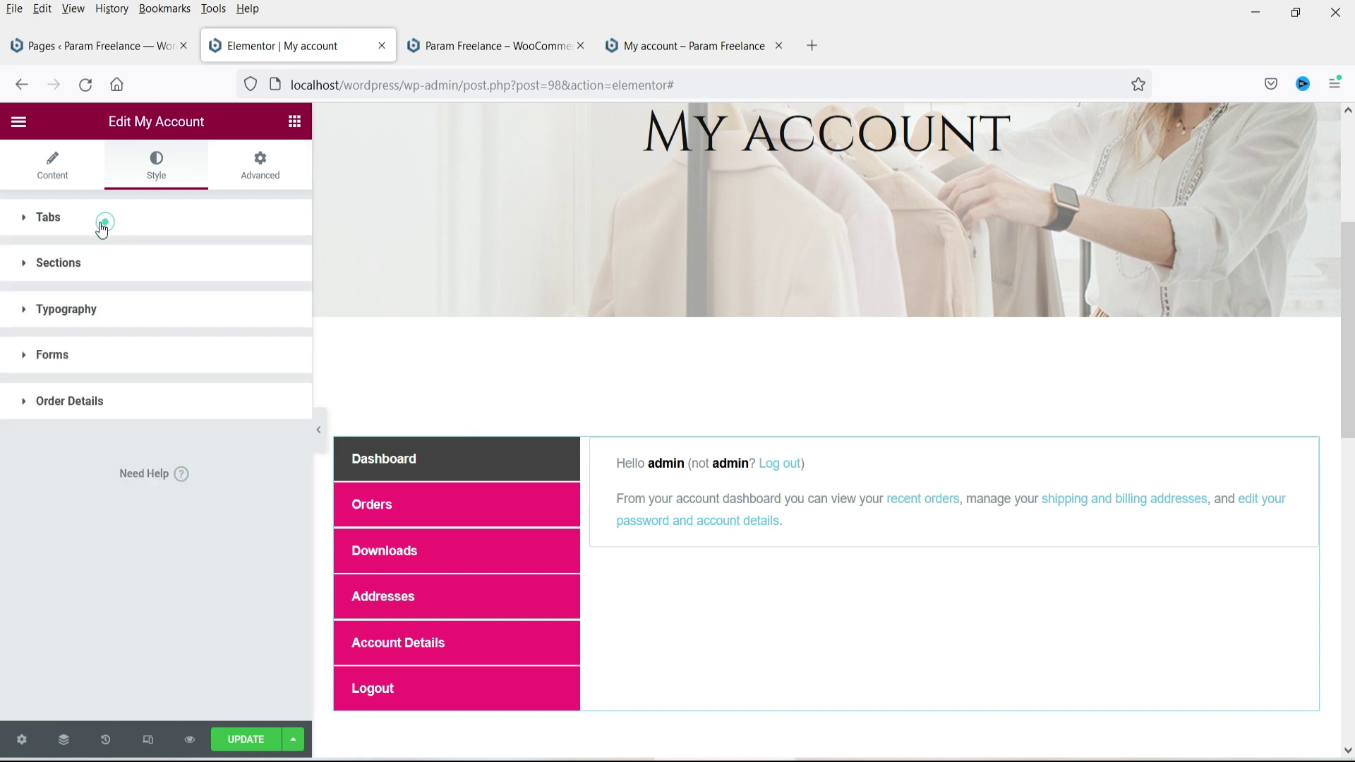
{"action": "left_click", "coordinate": [124, 223]}
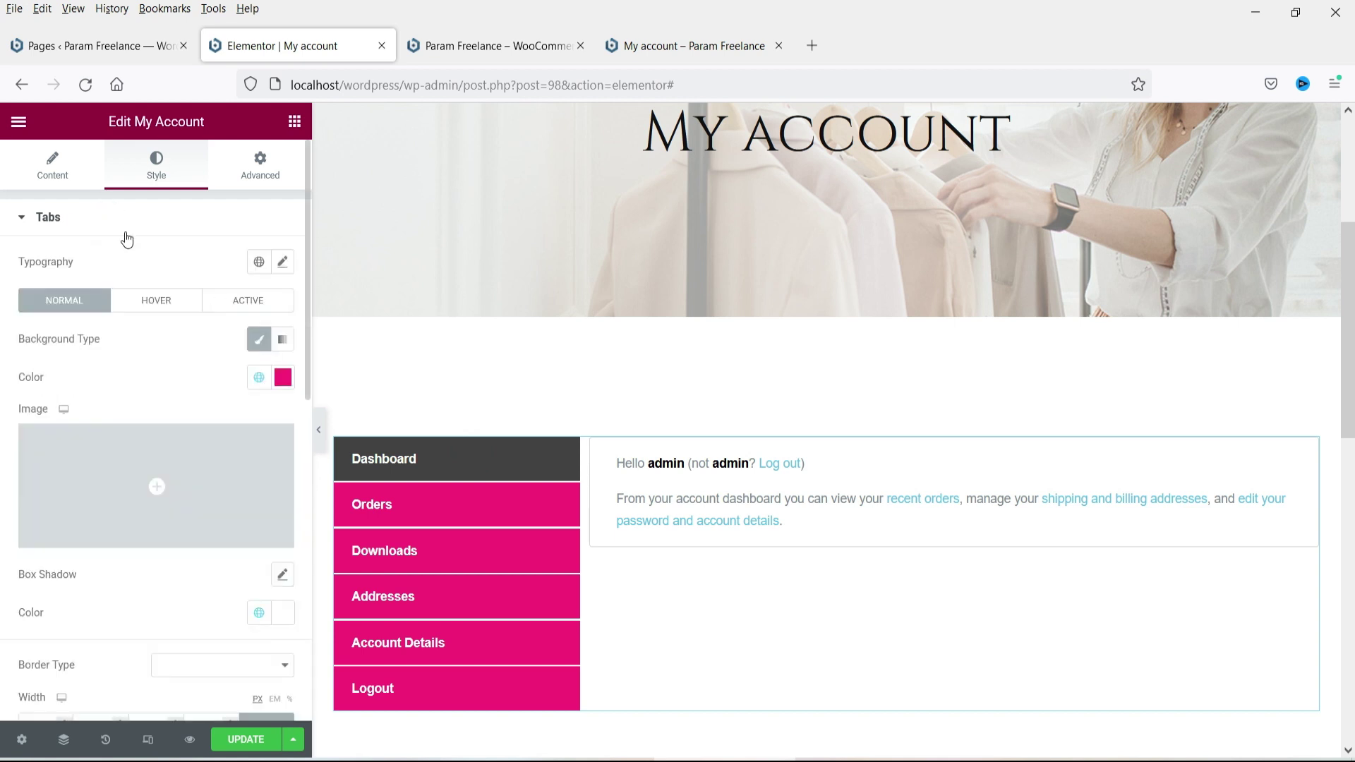
Step: Set the tab label typography to size 20 with a lighter font weight
{"action": "left_click", "coordinate": [281, 265]}
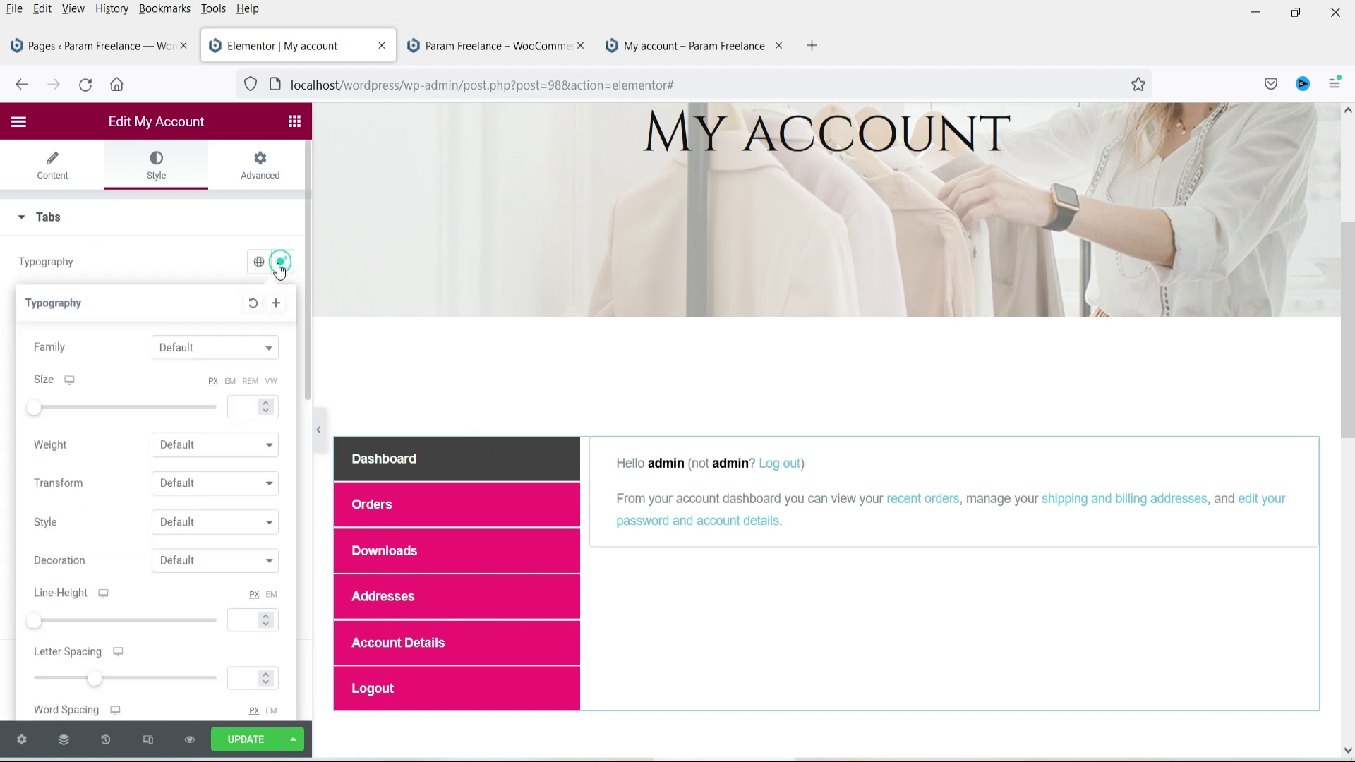
{"action": "type", "text": "20"}
{"action": "left_click", "coordinate": [266, 412]}
{"action": "left_click", "coordinate": [254, 446]}
{"action": "left_click", "coordinate": [214, 555]}
{"action": "left_click", "coordinate": [155, 256]}
Step: Apply the H3 Heading global font to the tab labels, then H6 Heading
{"action": "left_click", "coordinate": [258, 262]}
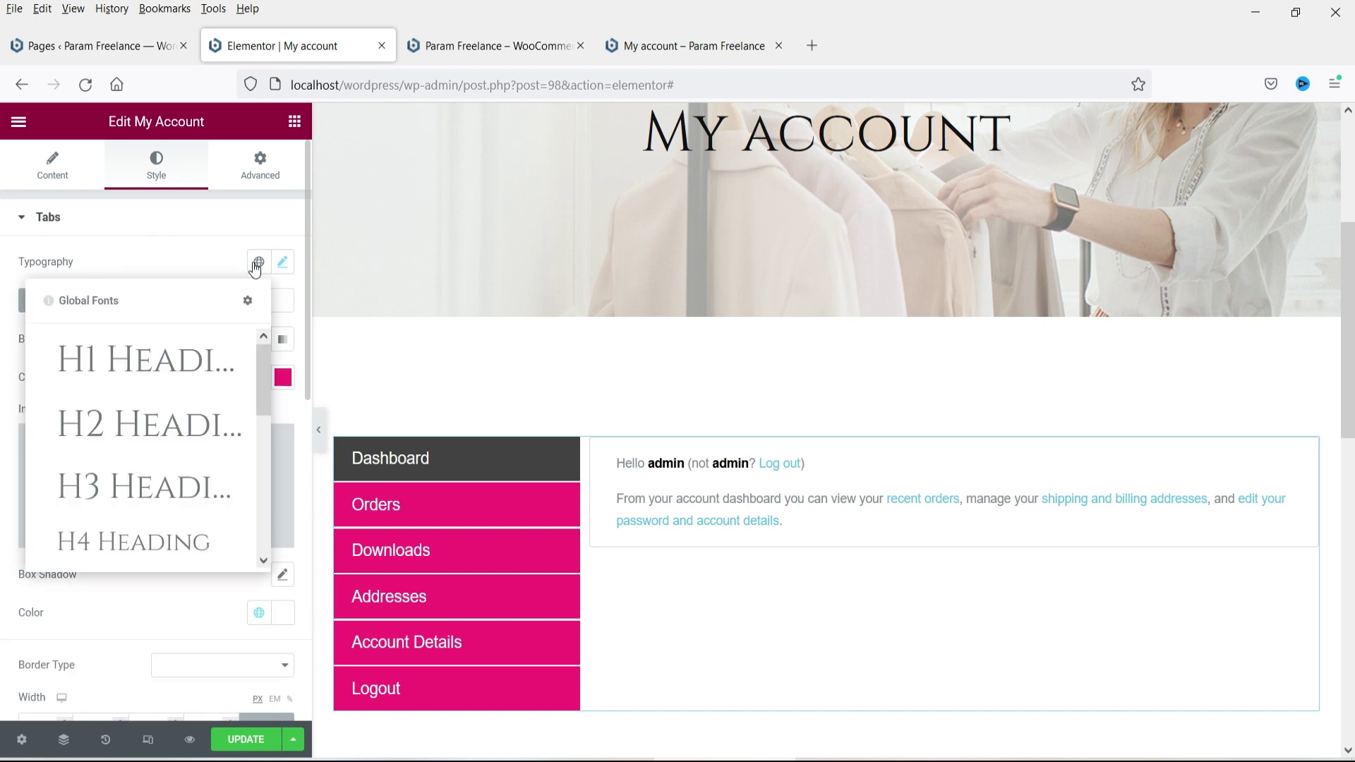
{"action": "left_click", "coordinate": [189, 487]}
{"action": "left_click", "coordinate": [259, 262]}
{"action": "scroll", "coordinate": [178, 471], "scroll_direction": "down", "scroll_amount": 2}
{"action": "left_click", "coordinate": [177, 471]}
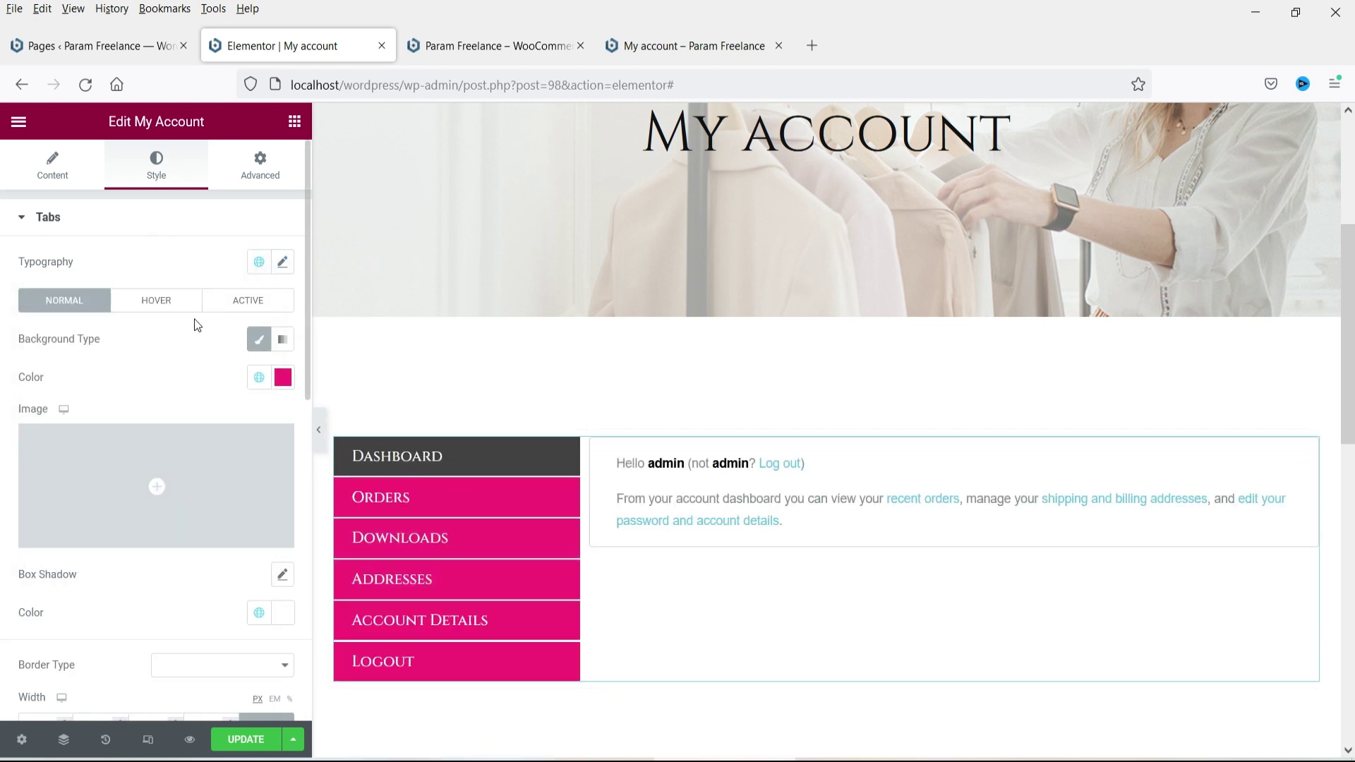
Step: Try a solid 9 px dark grey border on the account tabs
{"action": "scroll", "coordinate": [116, 334], "scroll_direction": "down", "scroll_amount": 3}
{"action": "scroll", "coordinate": [115, 337], "scroll_direction": "down", "scroll_amount": 5}
{"action": "scroll", "coordinate": [106, 346], "scroll_direction": "up", "scroll_amount": 3}
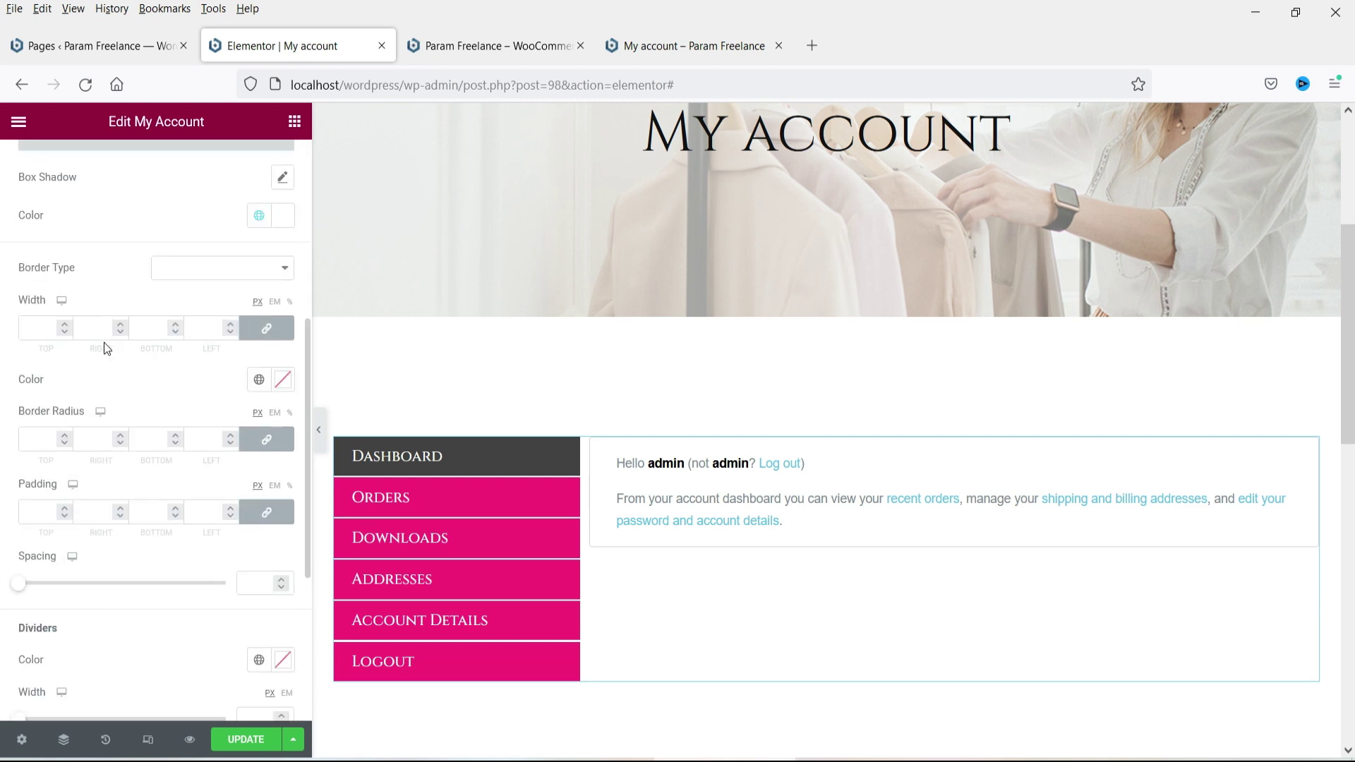
{"action": "left_click", "coordinate": [236, 269]}
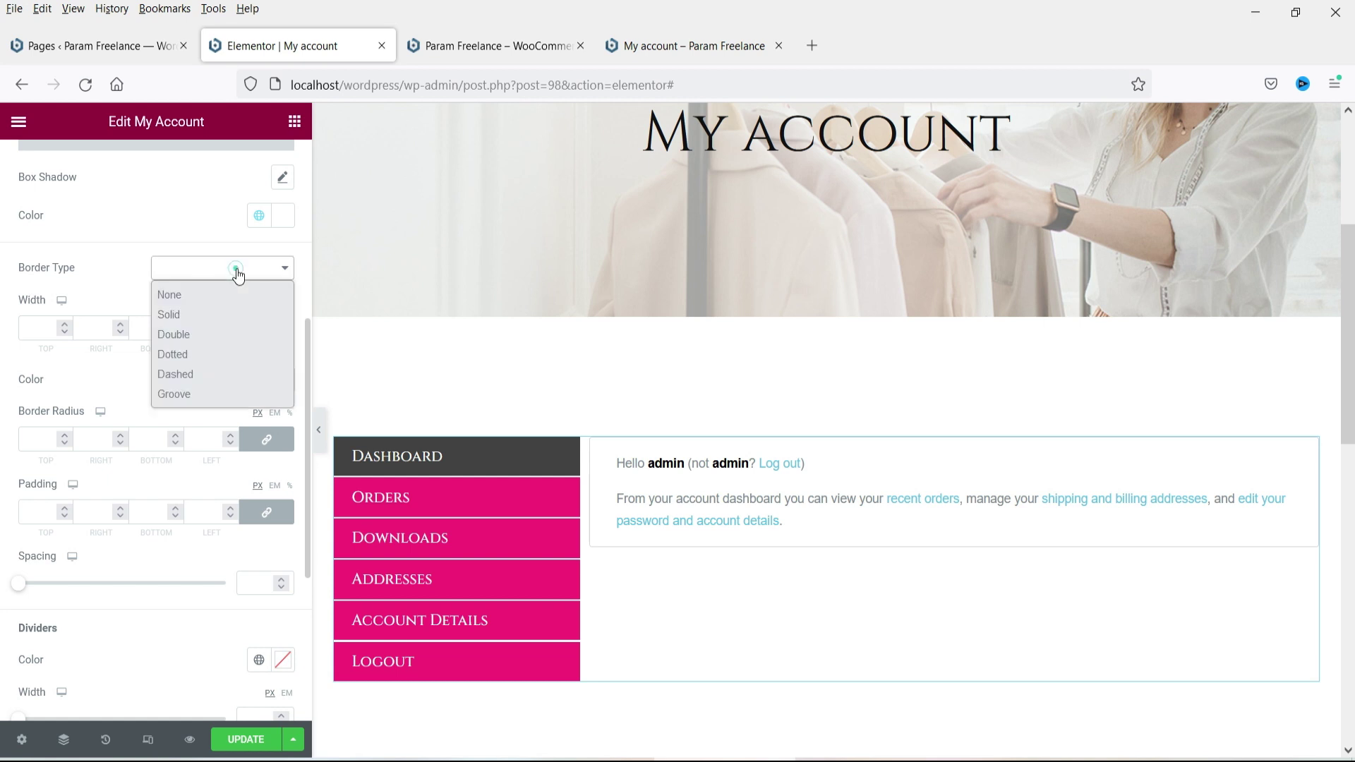
{"action": "left_click", "coordinate": [231, 313]}
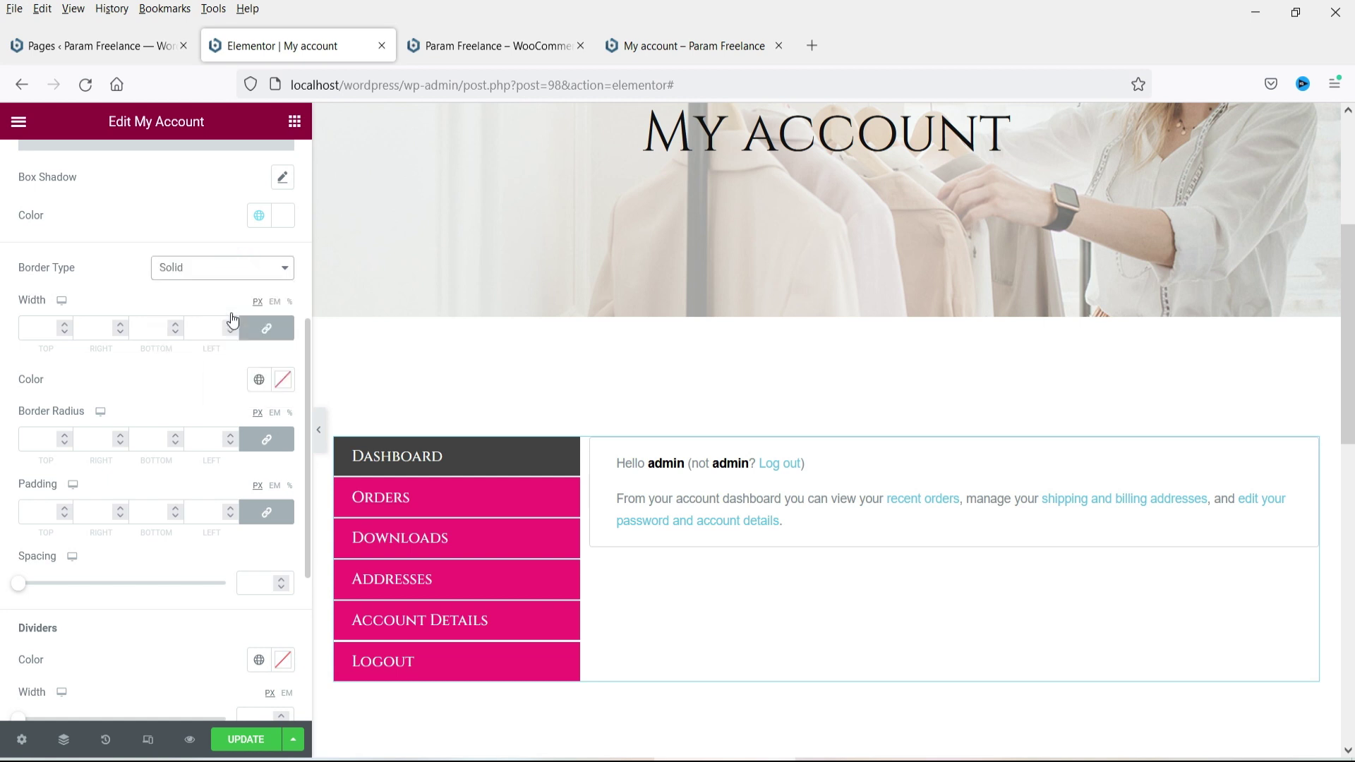
{"action": "left_click", "coordinate": [65, 324]}
{"action": "left_click_drag", "start_coordinate": [67, 327], "coordinate": [68, 328]}
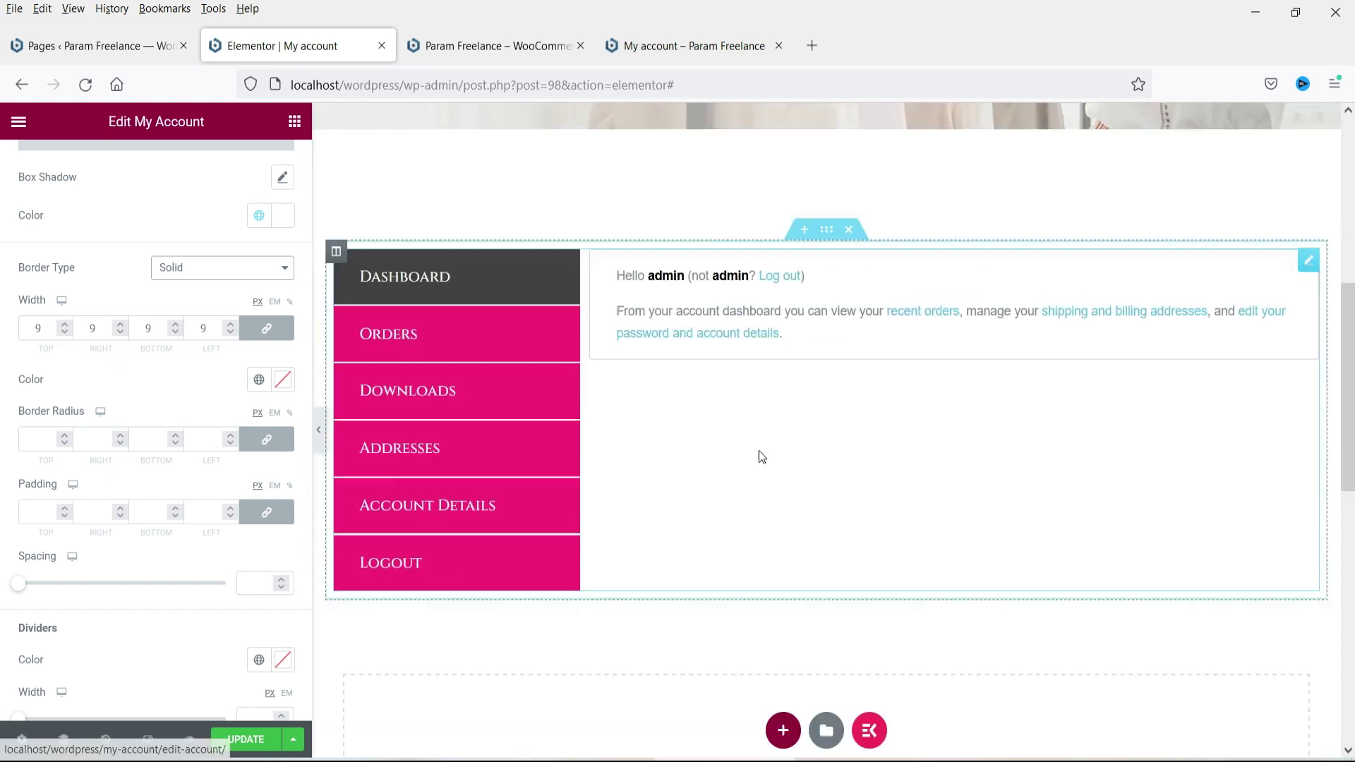
{"action": "left_click", "coordinate": [260, 381]}
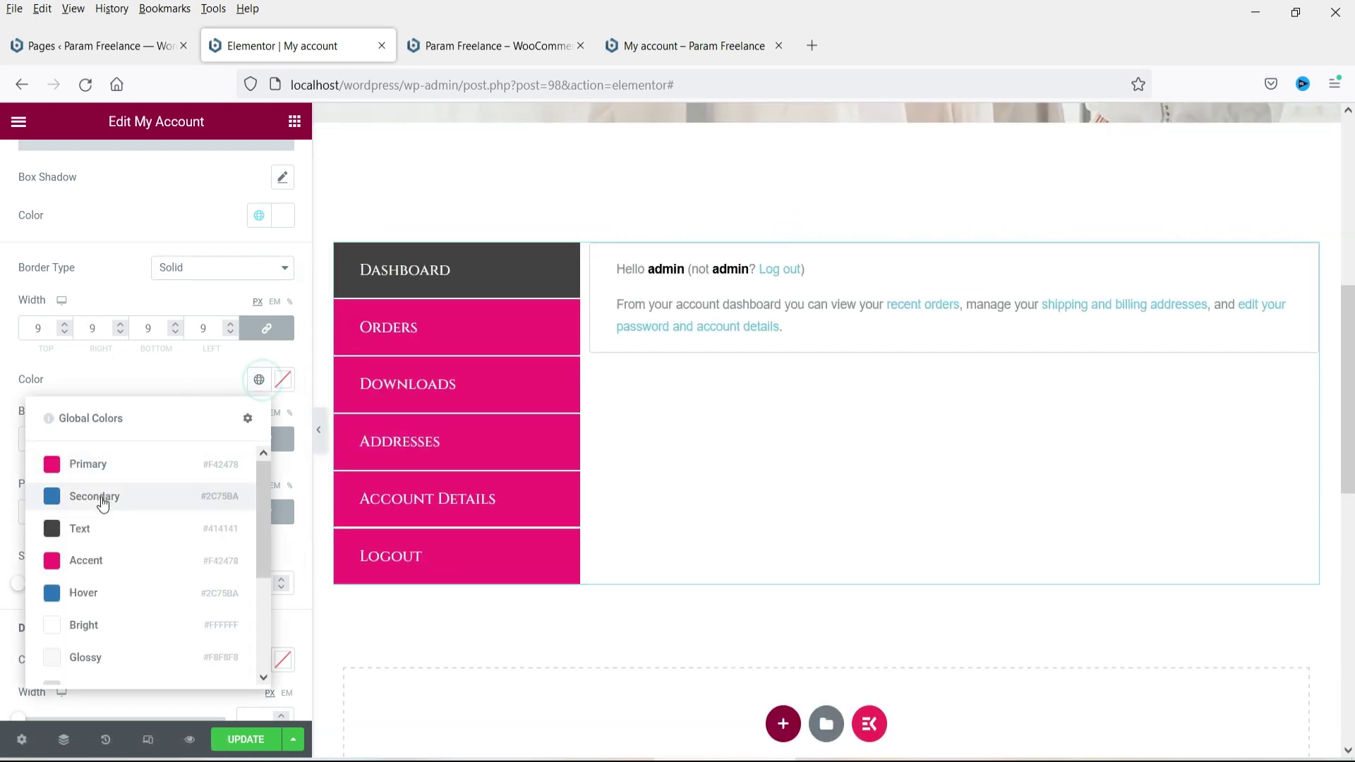
{"action": "left_click", "coordinate": [100, 529]}
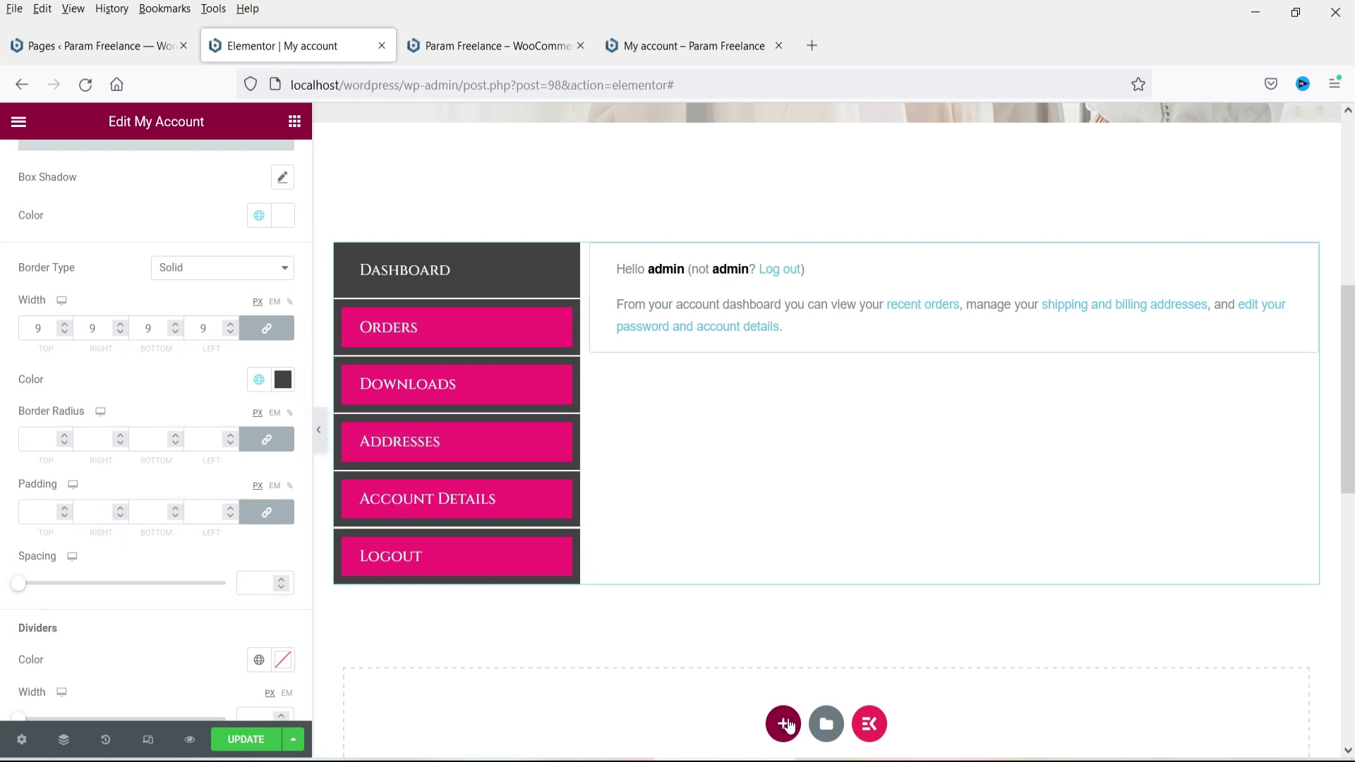
Step: Set the tab border type back to None, tab spacing to 5 and divider width to 0
{"action": "left_click", "coordinate": [207, 284]}
{"action": "left_click", "coordinate": [204, 295]}
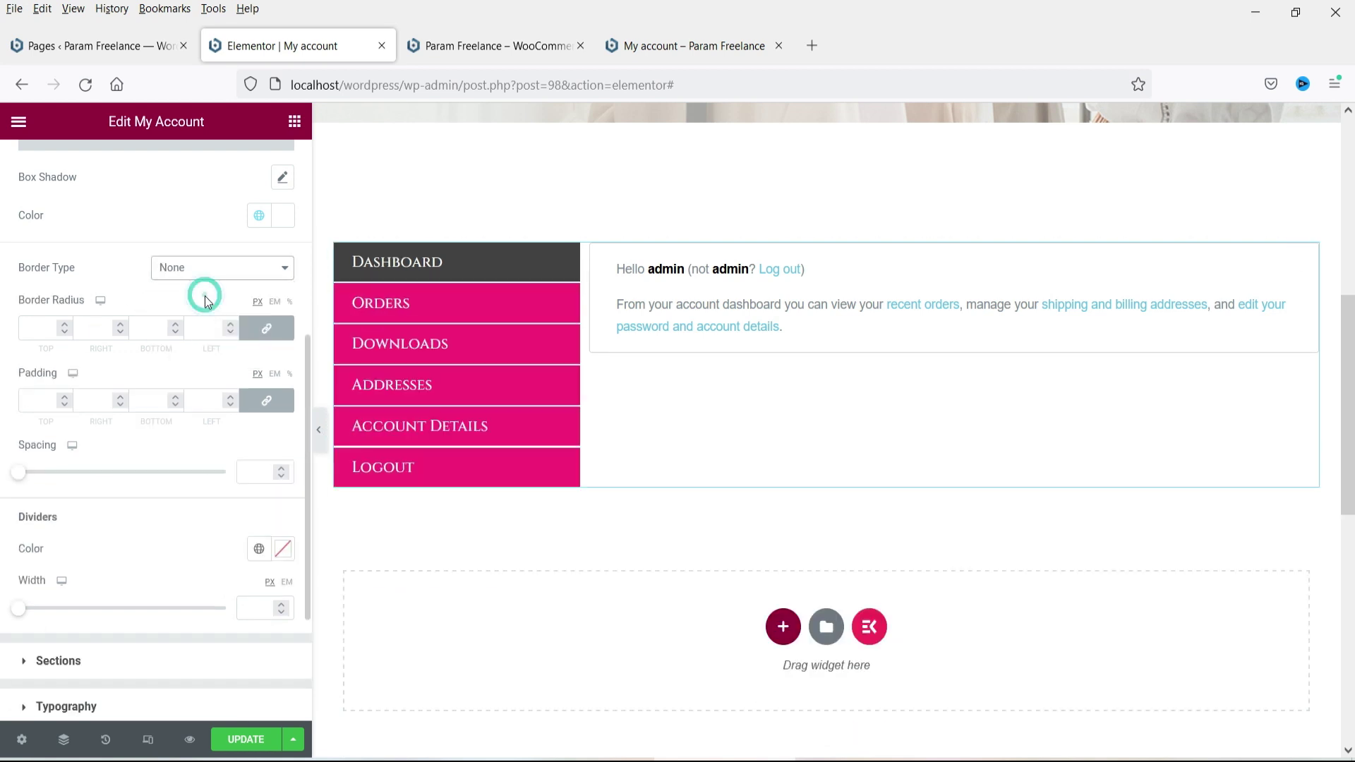
{"action": "mouse_move", "coordinate": [18, 479]}
{"action": "left_mouse_down"}
{"action": "mouse_move", "coordinate": [43, 480]}
{"action": "mouse_move", "coordinate": [29, 478]}
{"action": "left_mouse_up"}
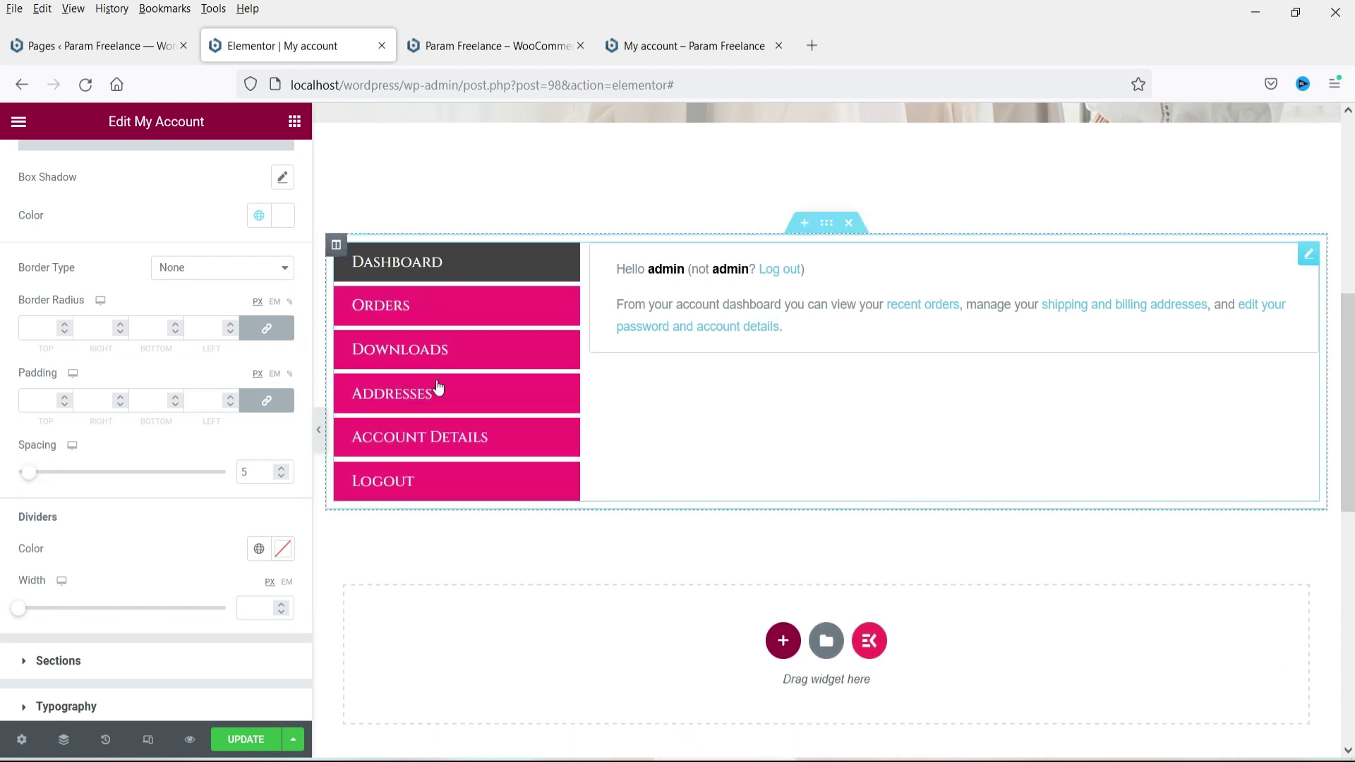
{"action": "scroll", "coordinate": [75, 499], "scroll_direction": "down", "scroll_amount": 3}
{"action": "mouse_move", "coordinate": [24, 405]}
{"action": "left_mouse_down"}
{"action": "mouse_move", "coordinate": [42, 409]}
{"action": "mouse_move", "coordinate": [14, 414]}
{"action": "mouse_move", "coordinate": [43, 422]}
{"action": "mouse_move", "coordinate": [8, 418]}
{"action": "left_mouse_up"}
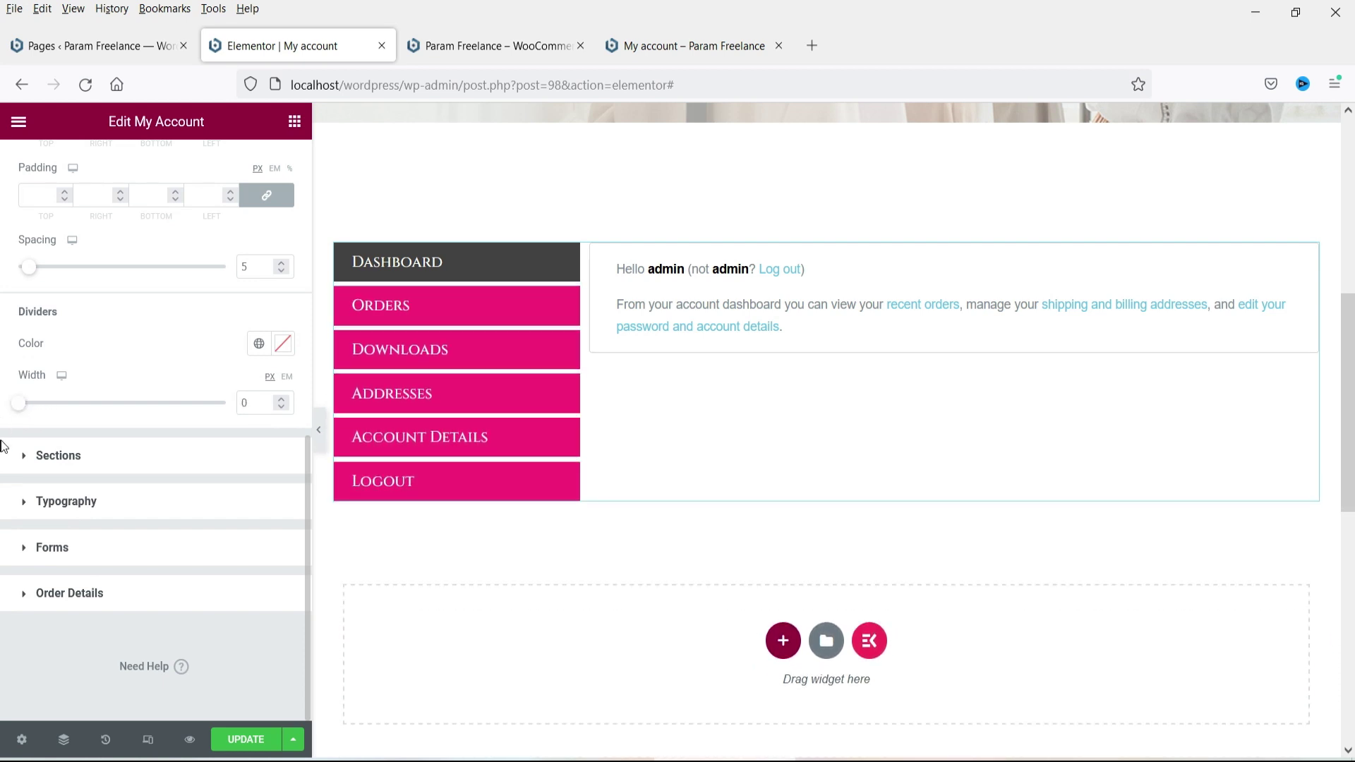
Step: Try the pink Primary colour as the content section background and preview each account tab
{"action": "left_click", "coordinate": [58, 456]}
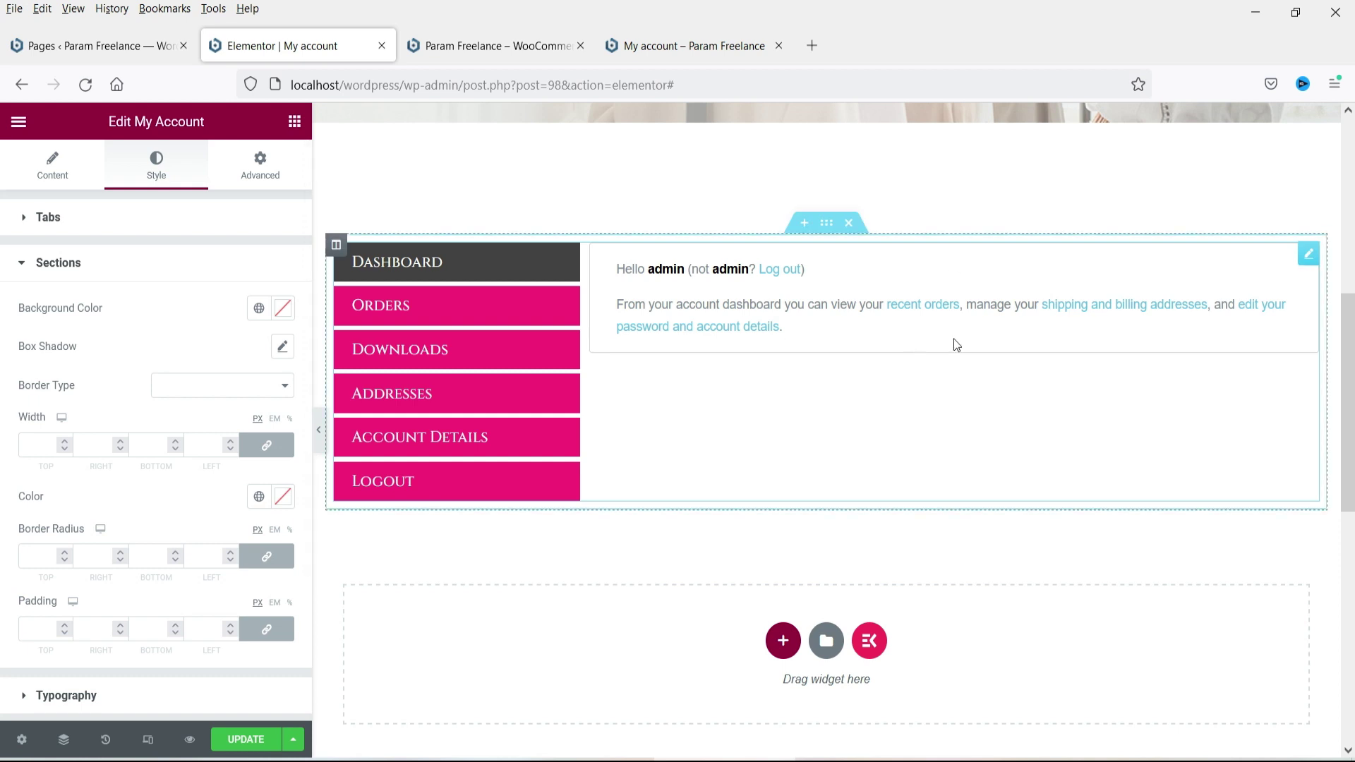
{"action": "left_click", "coordinate": [259, 315]}
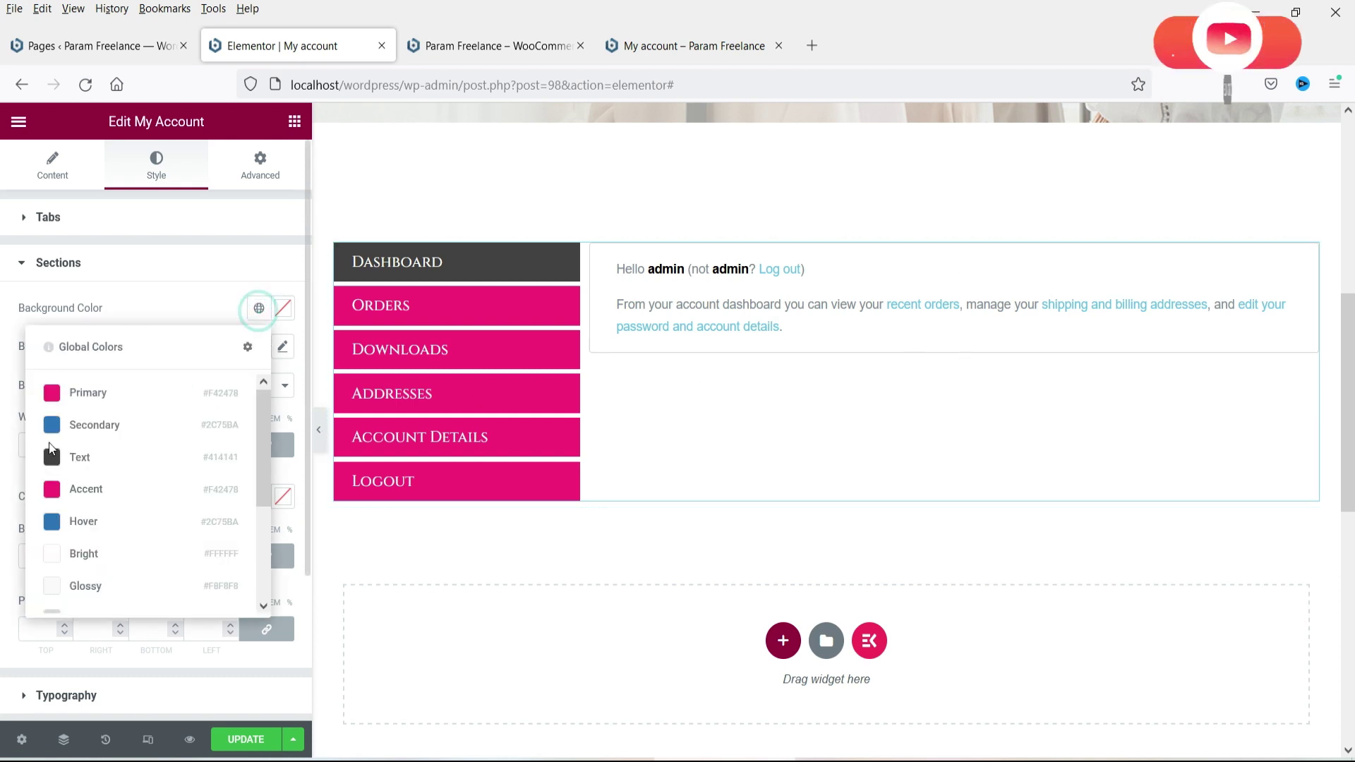
{"action": "left_click", "coordinate": [100, 393]}
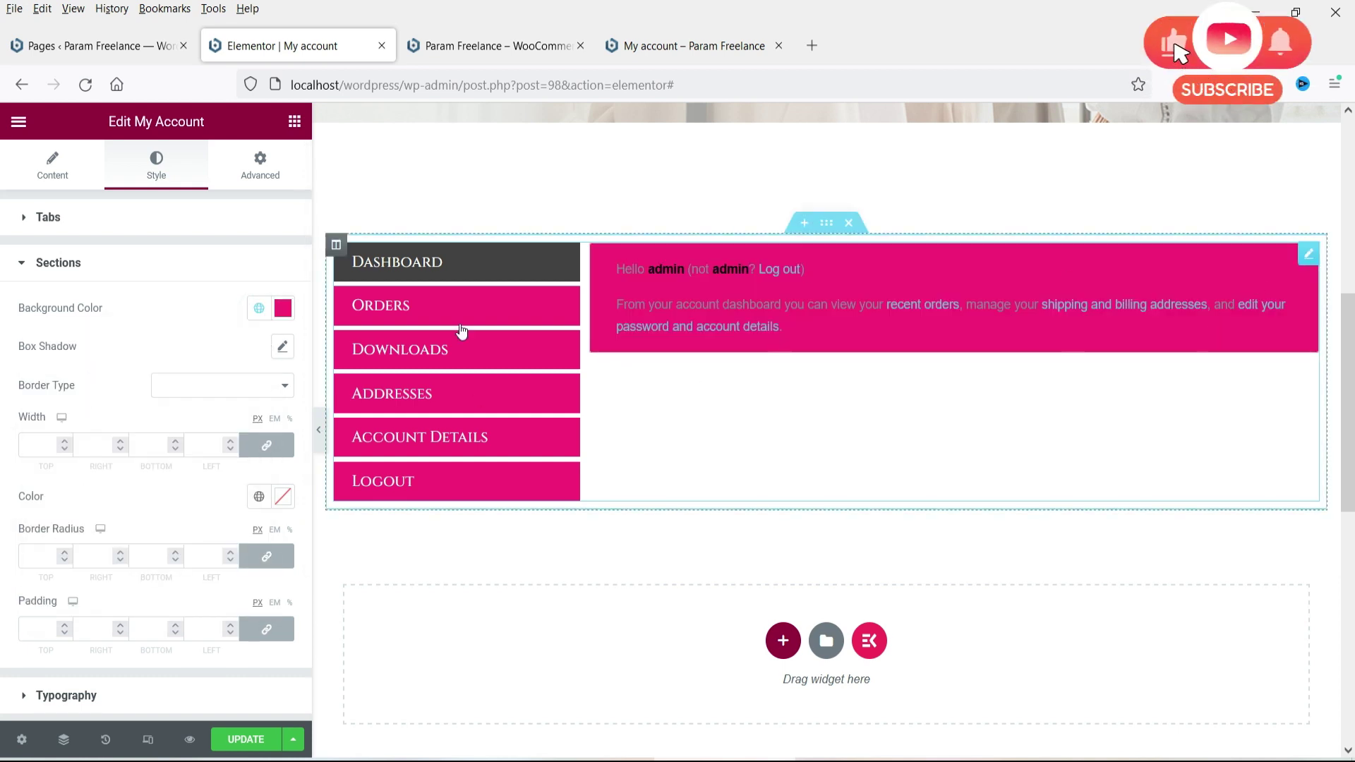
{"action": "left_click", "coordinate": [479, 314]}
{"action": "left_click", "coordinate": [493, 357]}
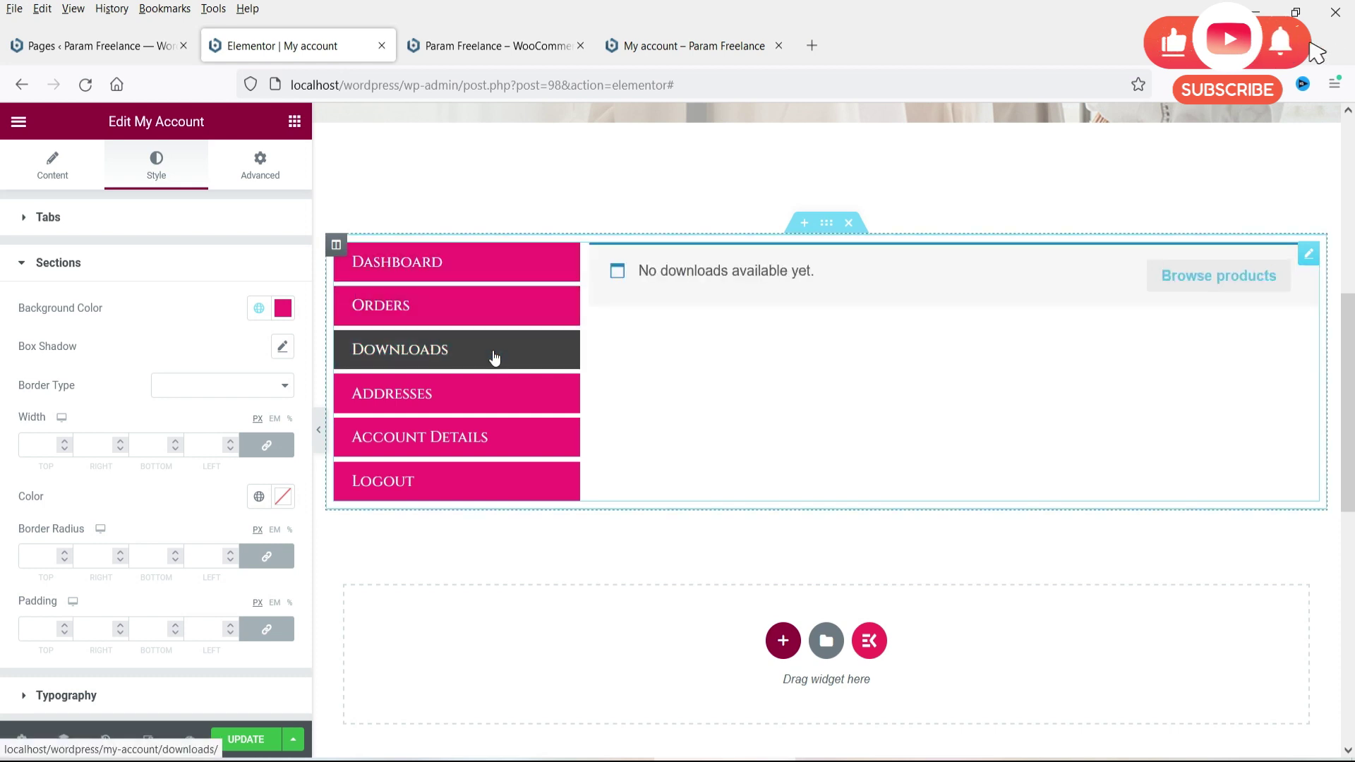
{"action": "left_click", "coordinate": [502, 393]}
{"action": "left_click", "coordinate": [505, 437]}
{"action": "left_click", "coordinate": [508, 472]}
Step: Set the section background to white Bright and add a box shadow, previewing full width
{"action": "left_click", "coordinate": [259, 307]}
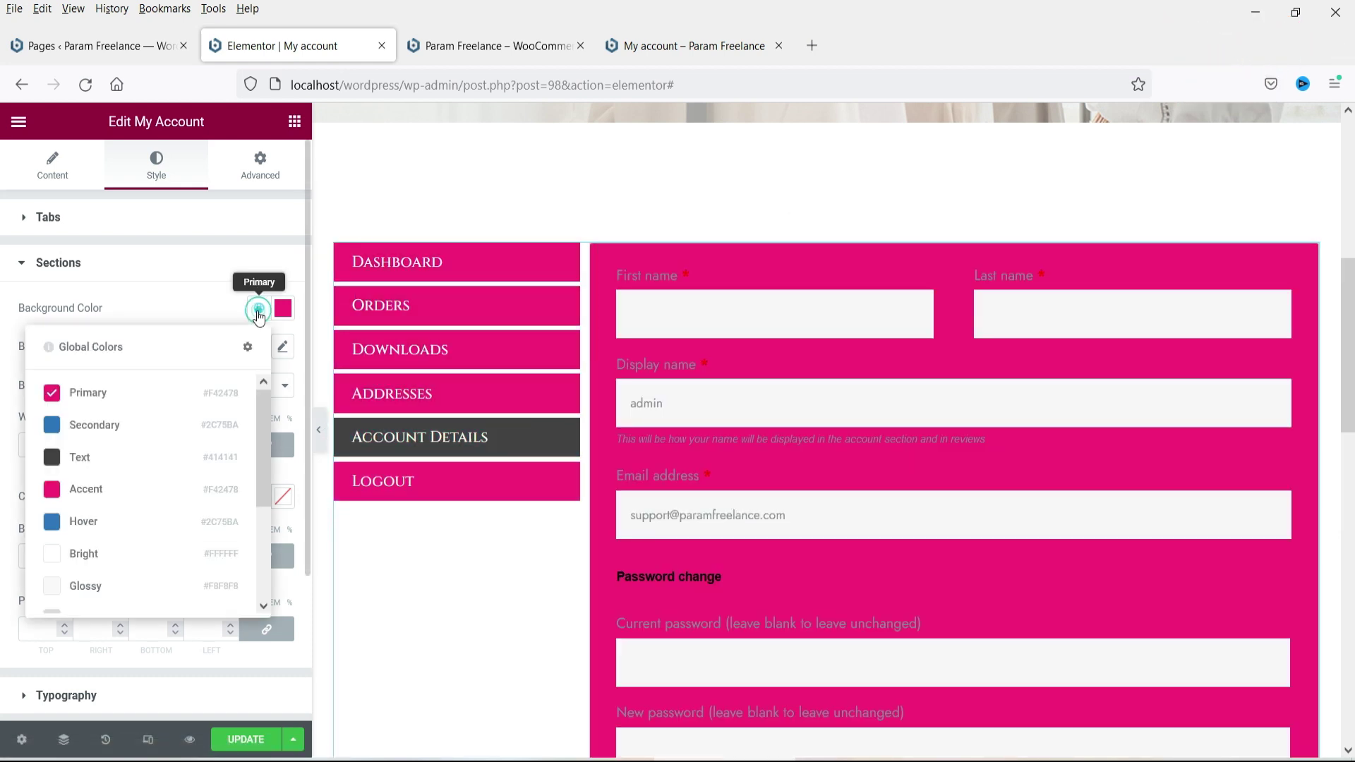
{"action": "left_click", "coordinate": [141, 556]}
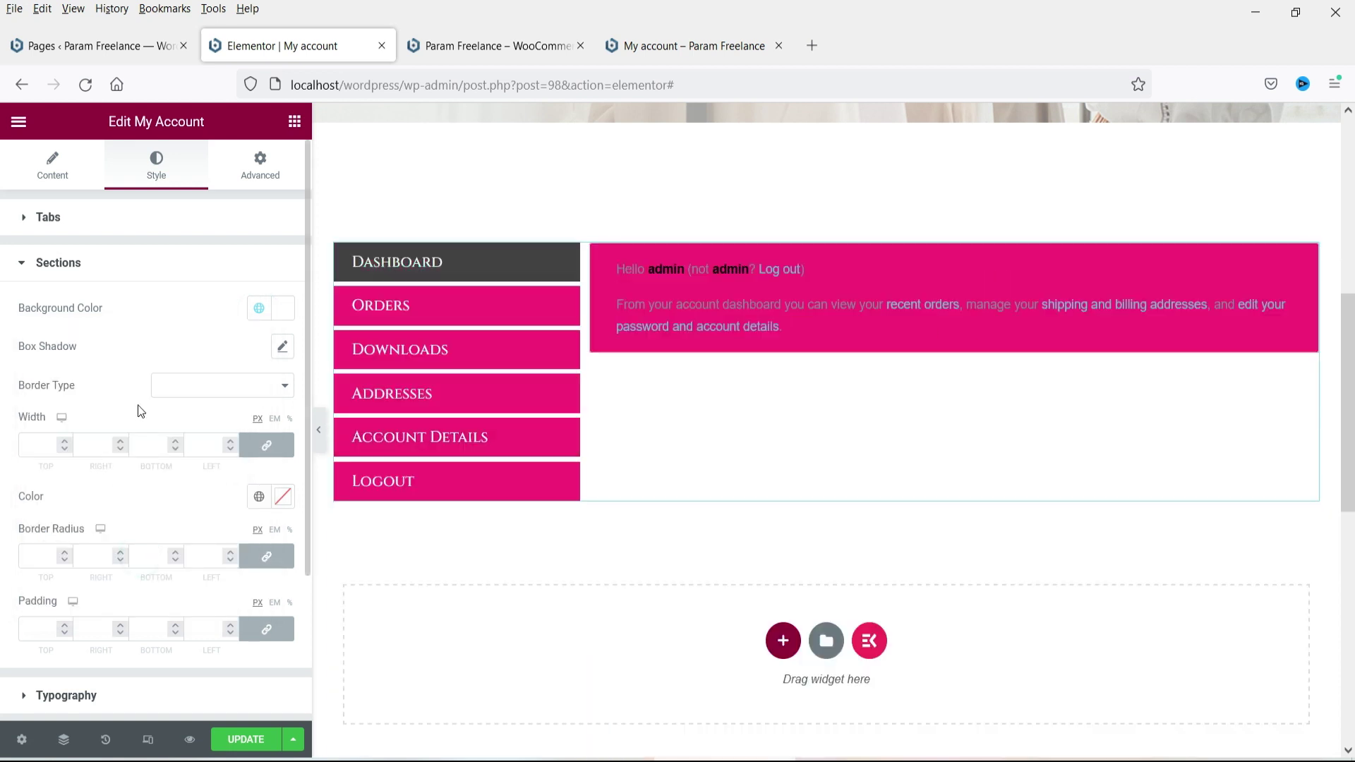
{"action": "left_click", "coordinate": [468, 397]}
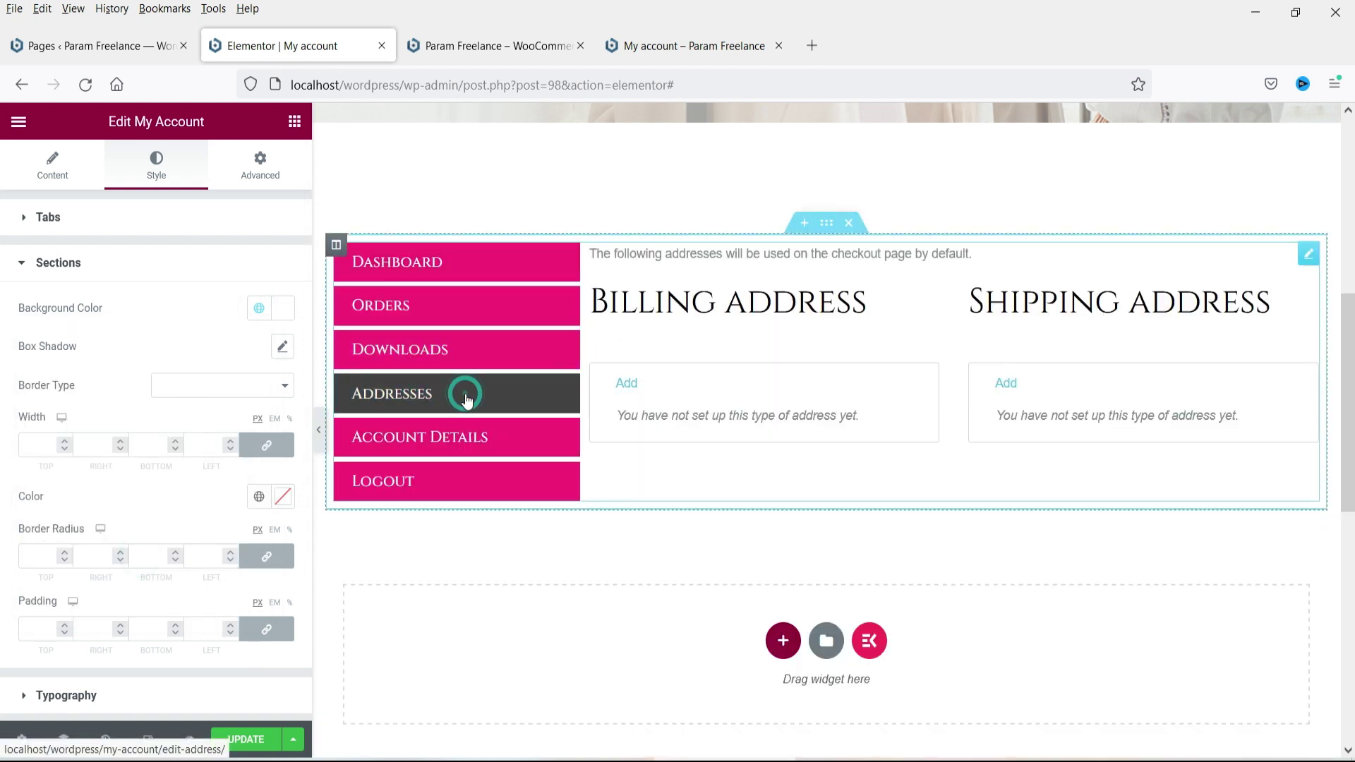
{"action": "left_click", "coordinate": [282, 349]}
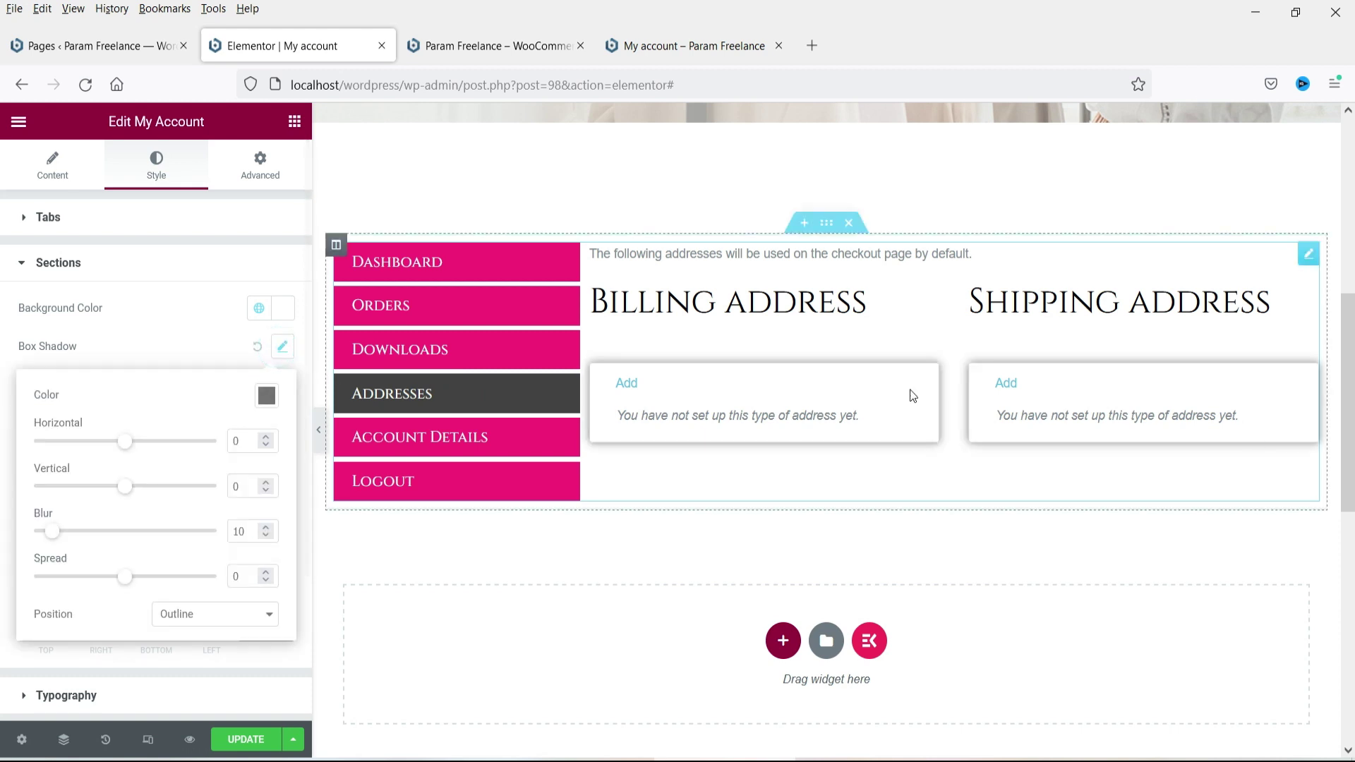
{"action": "left_click", "coordinate": [475, 263]}
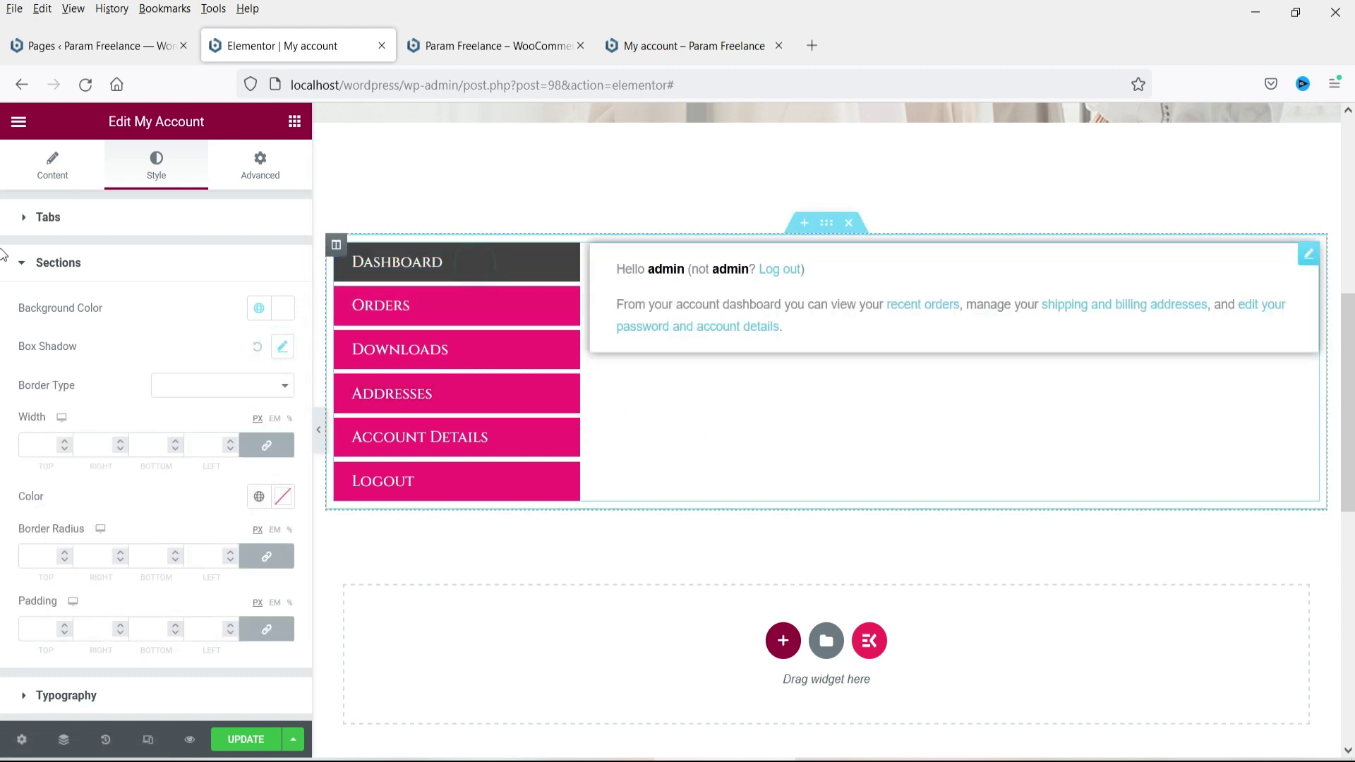
{"action": "left_click", "coordinate": [319, 429]}
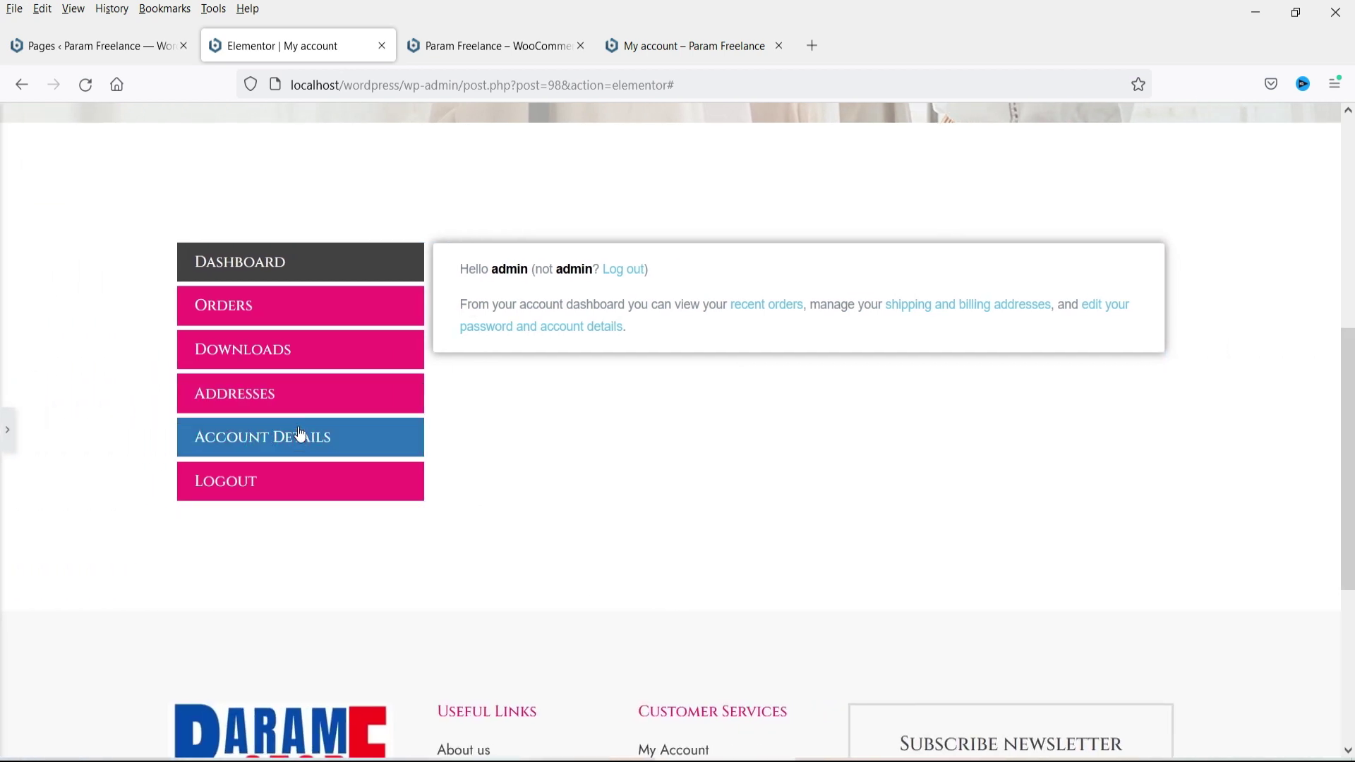
{"action": "left_click", "coordinate": [297, 395]}
{"action": "left_click", "coordinate": [306, 443]}
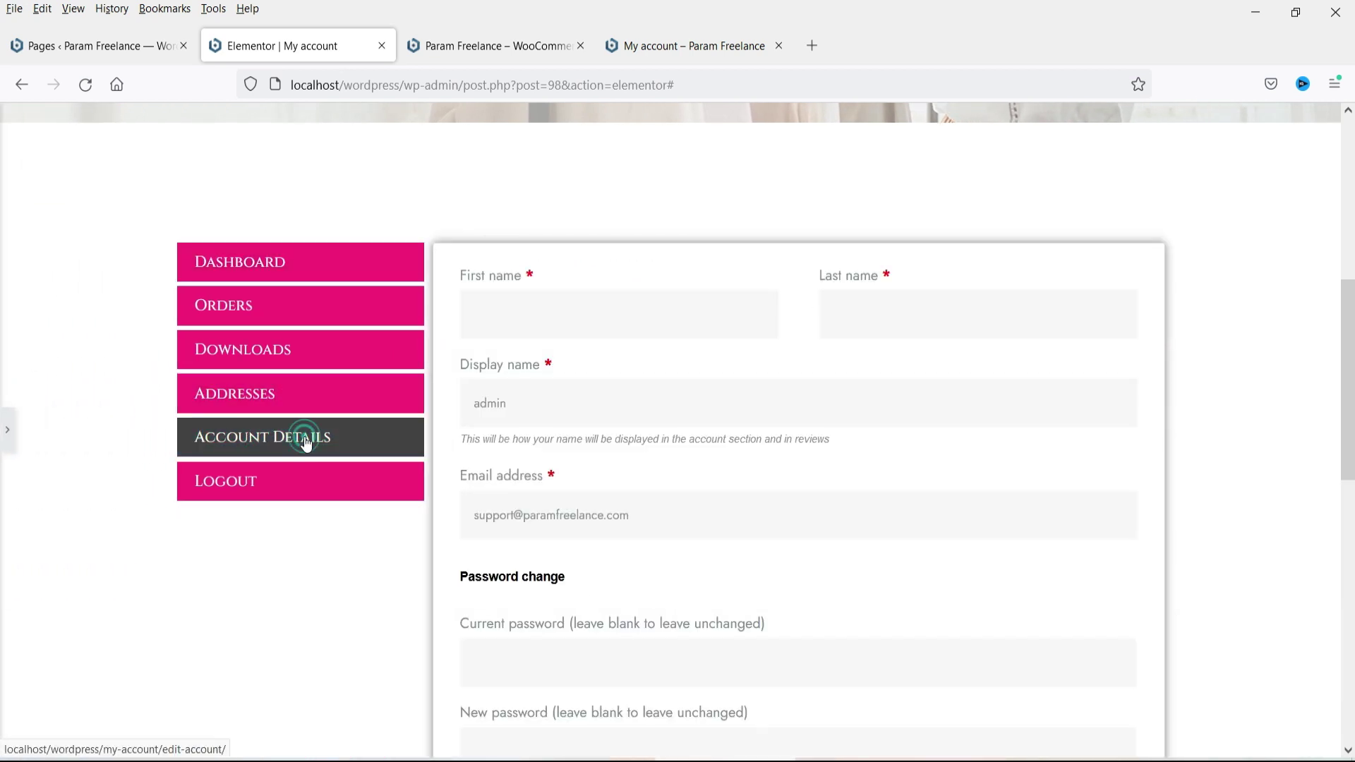
Step: Try a solid 1 px section border, then set the border type back to None
{"action": "left_click", "coordinate": [7, 430]}
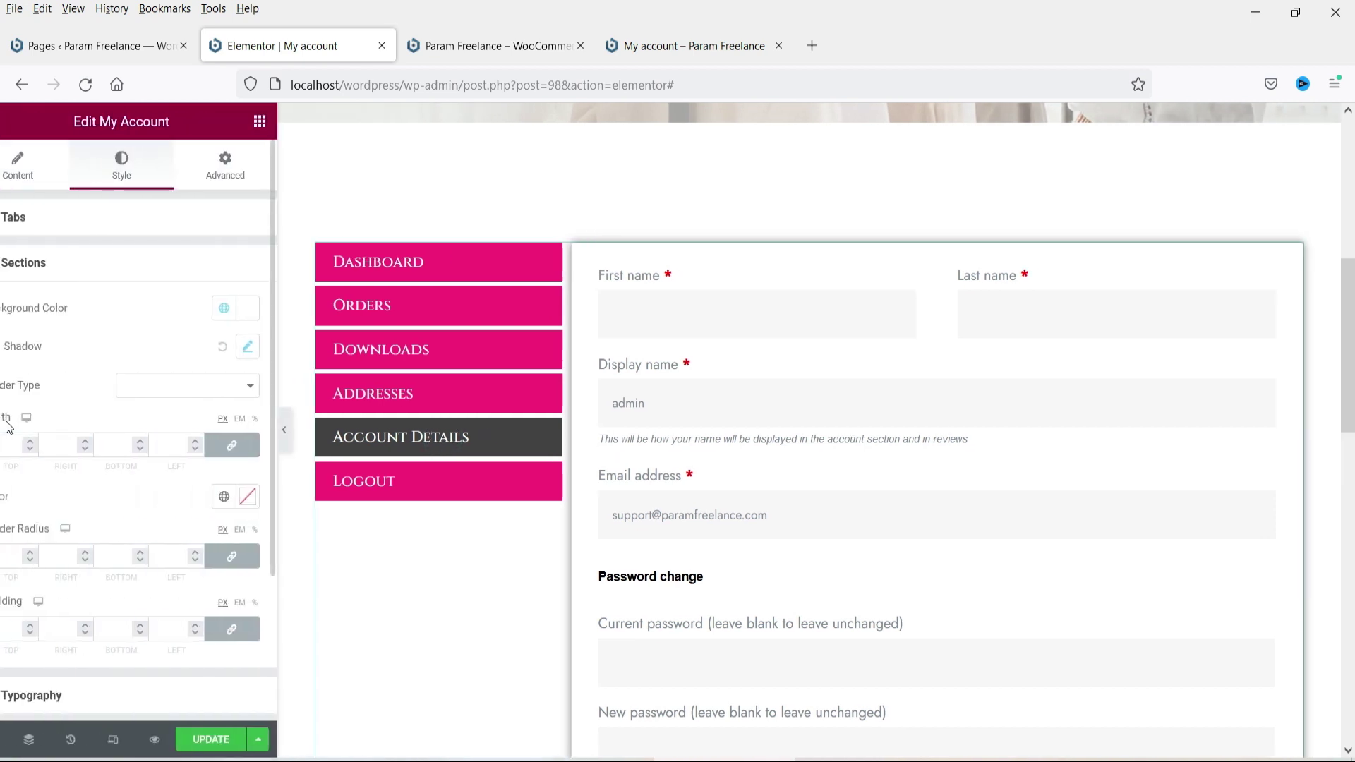
{"action": "scroll", "coordinate": [56, 393], "scroll_direction": "down", "scroll_amount": 2}
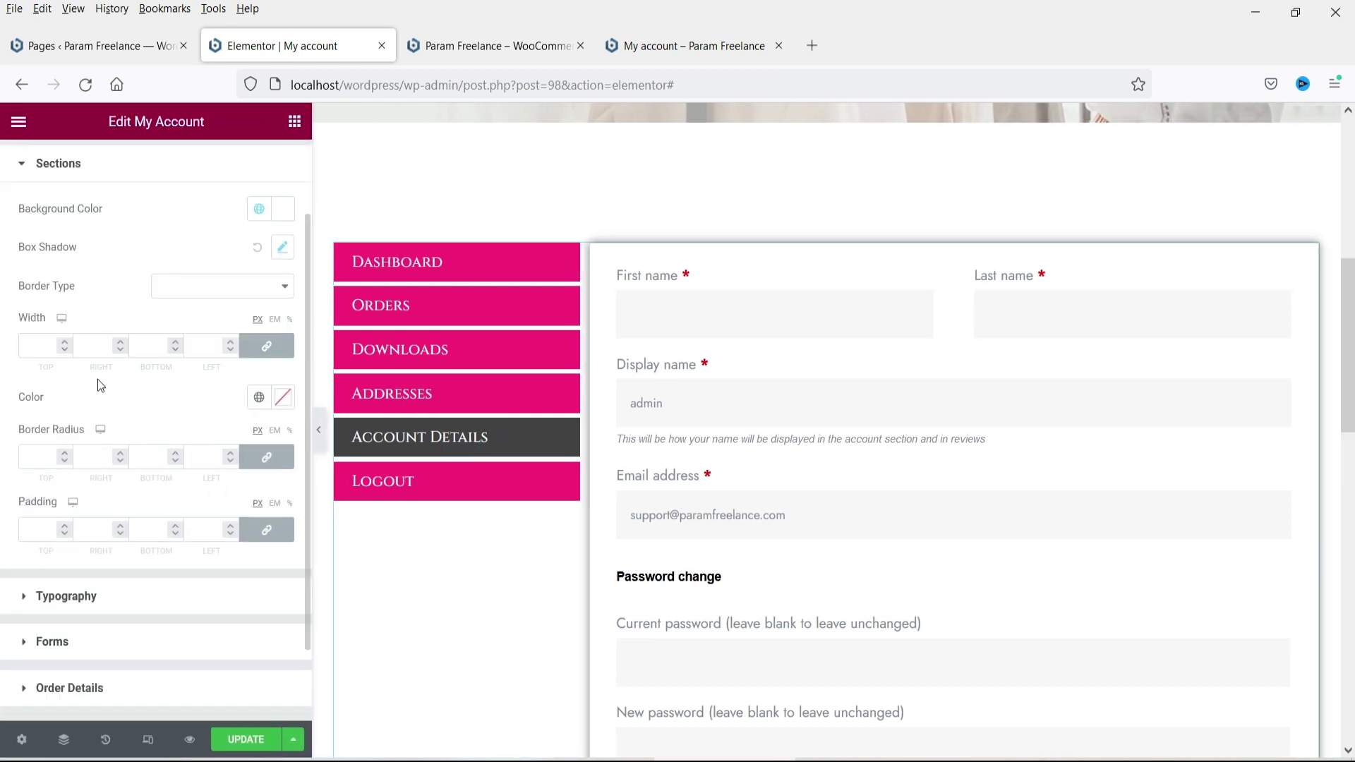
{"action": "left_click", "coordinate": [181, 288]}
{"action": "left_click", "coordinate": [186, 314]}
{"action": "left_click", "coordinate": [198, 305]}
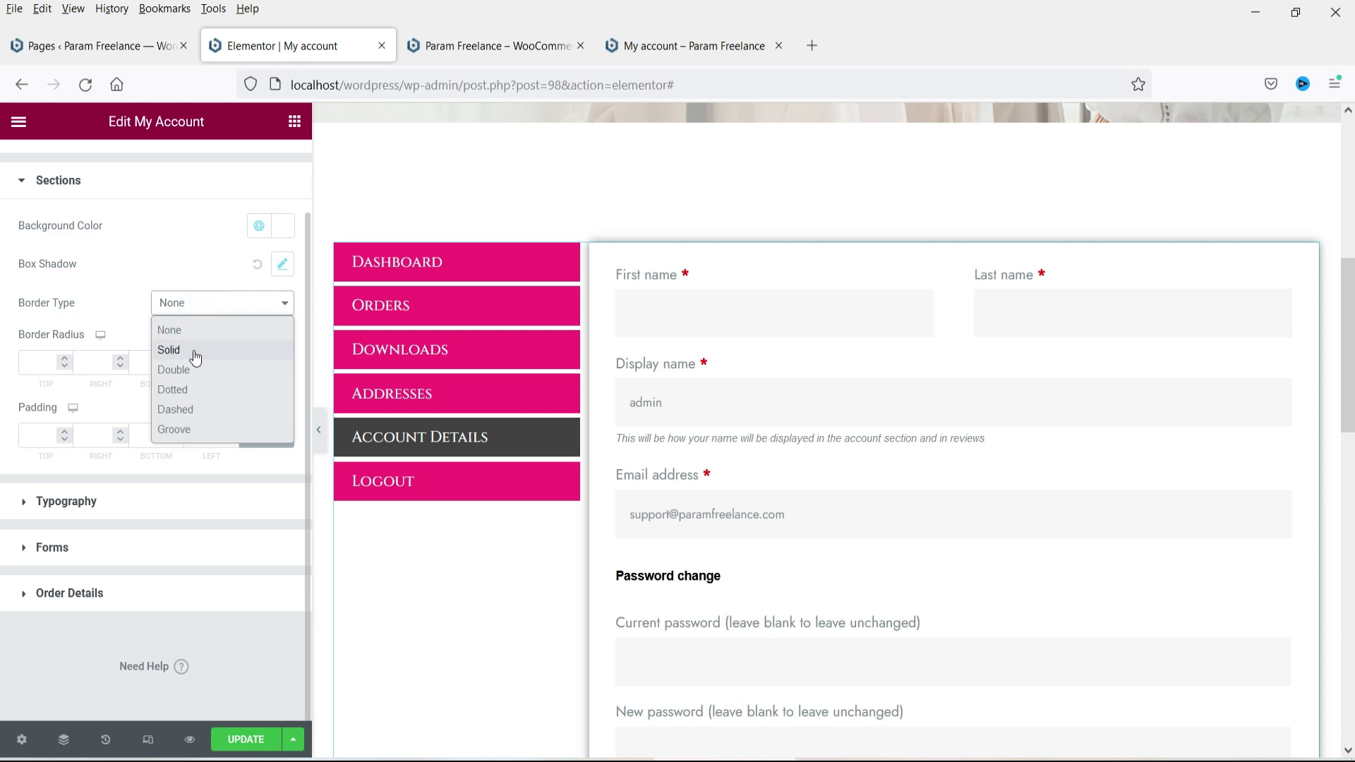
{"action": "left_click", "coordinate": [195, 358]}
{"action": "left_click", "coordinate": [64, 357]}
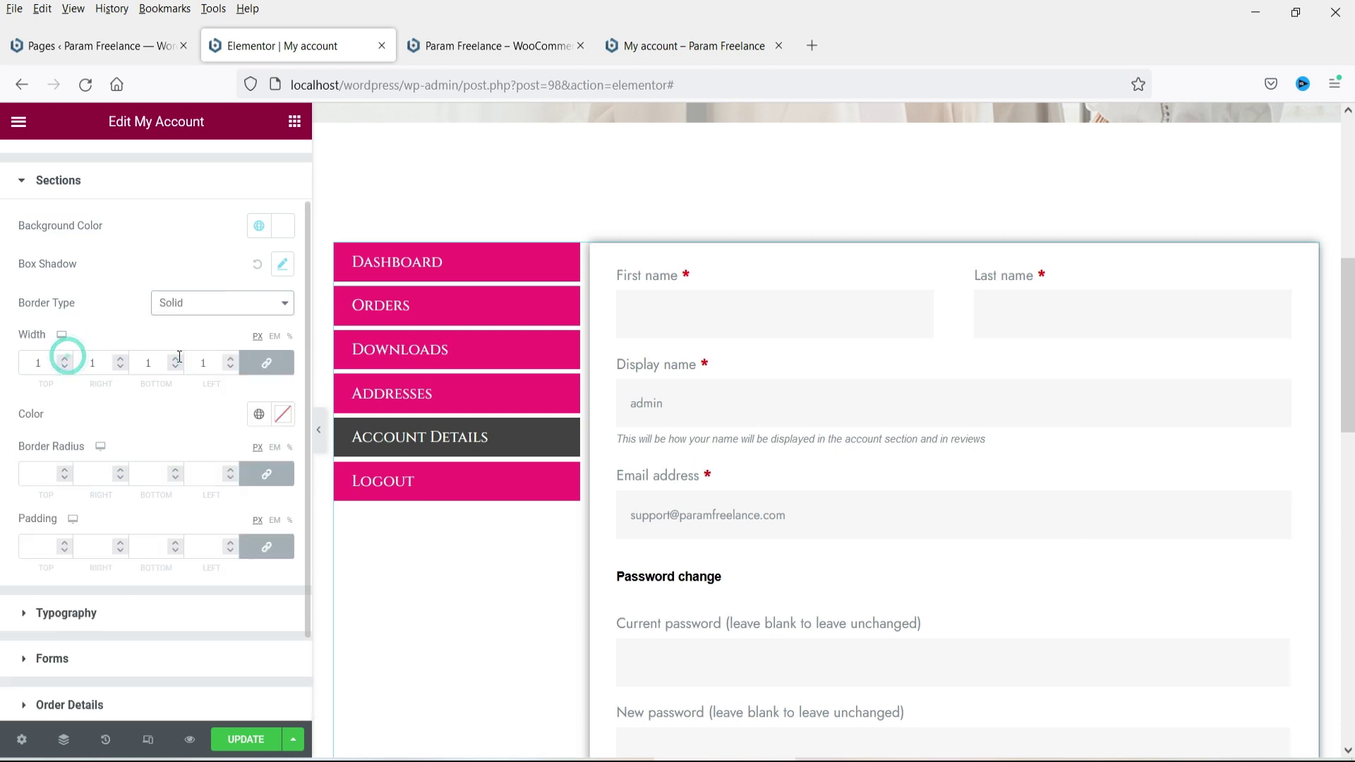
{"action": "left_click", "coordinate": [319, 432]}
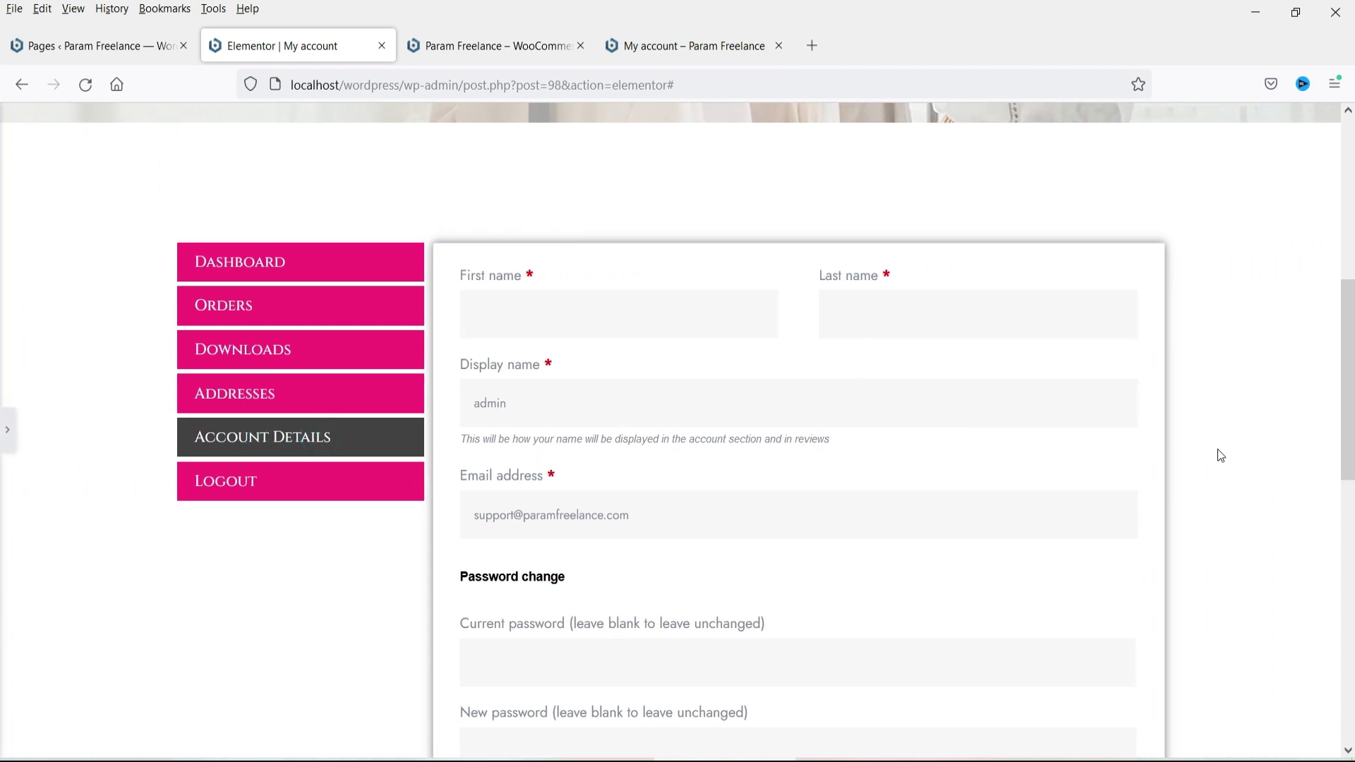
{"action": "left_click", "coordinate": [8, 430]}
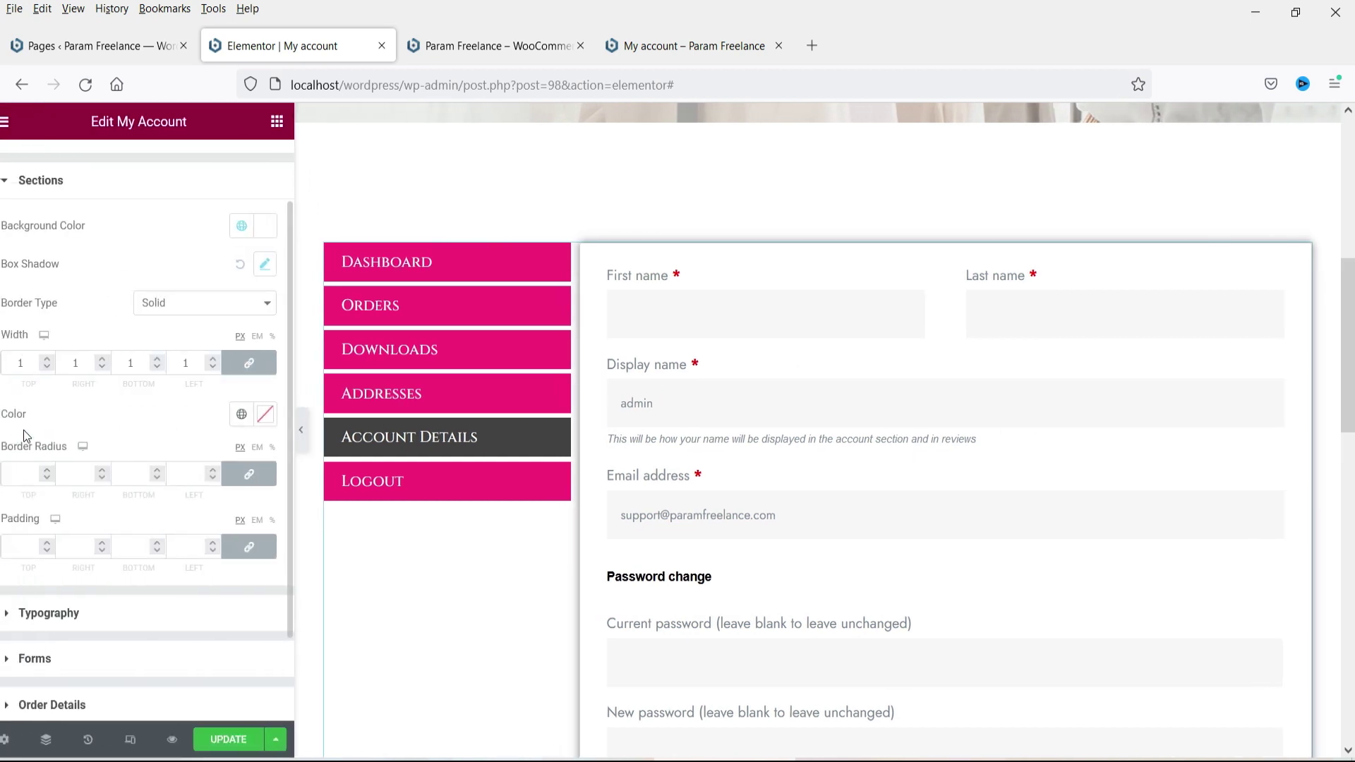
{"action": "left_click", "coordinate": [206, 309]}
{"action": "left_click", "coordinate": [204, 332]}
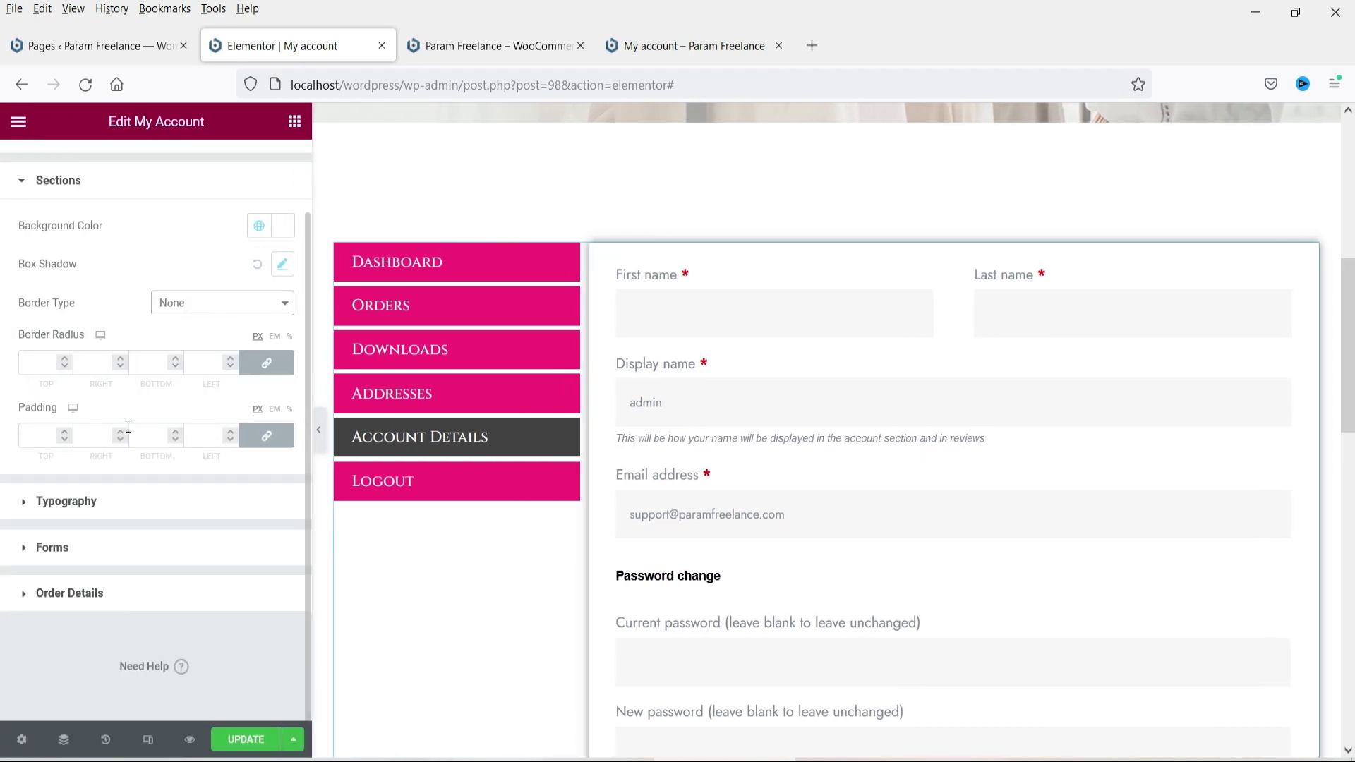
Step: Set the content section padding to 20 on every side
{"action": "left_click", "coordinate": [37, 433]}
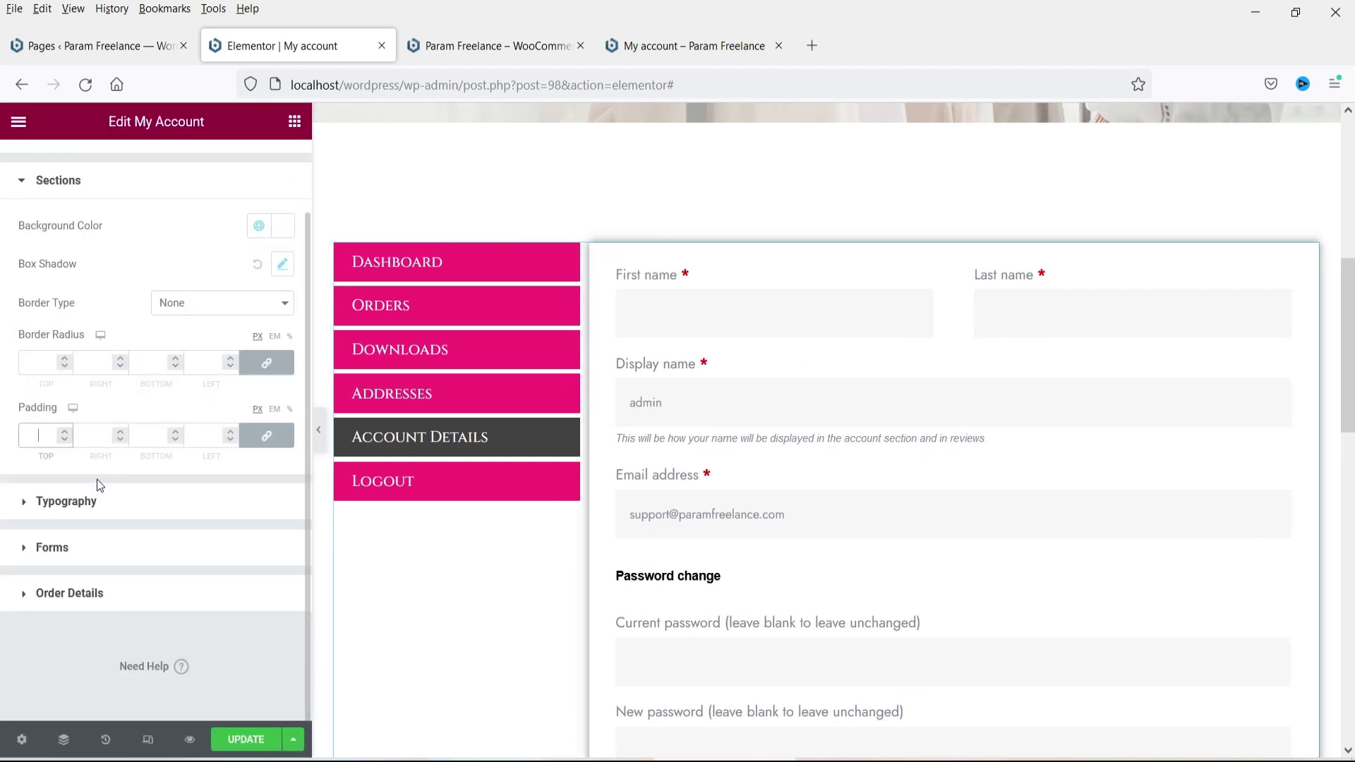
{"action": "type", "text": "20"}
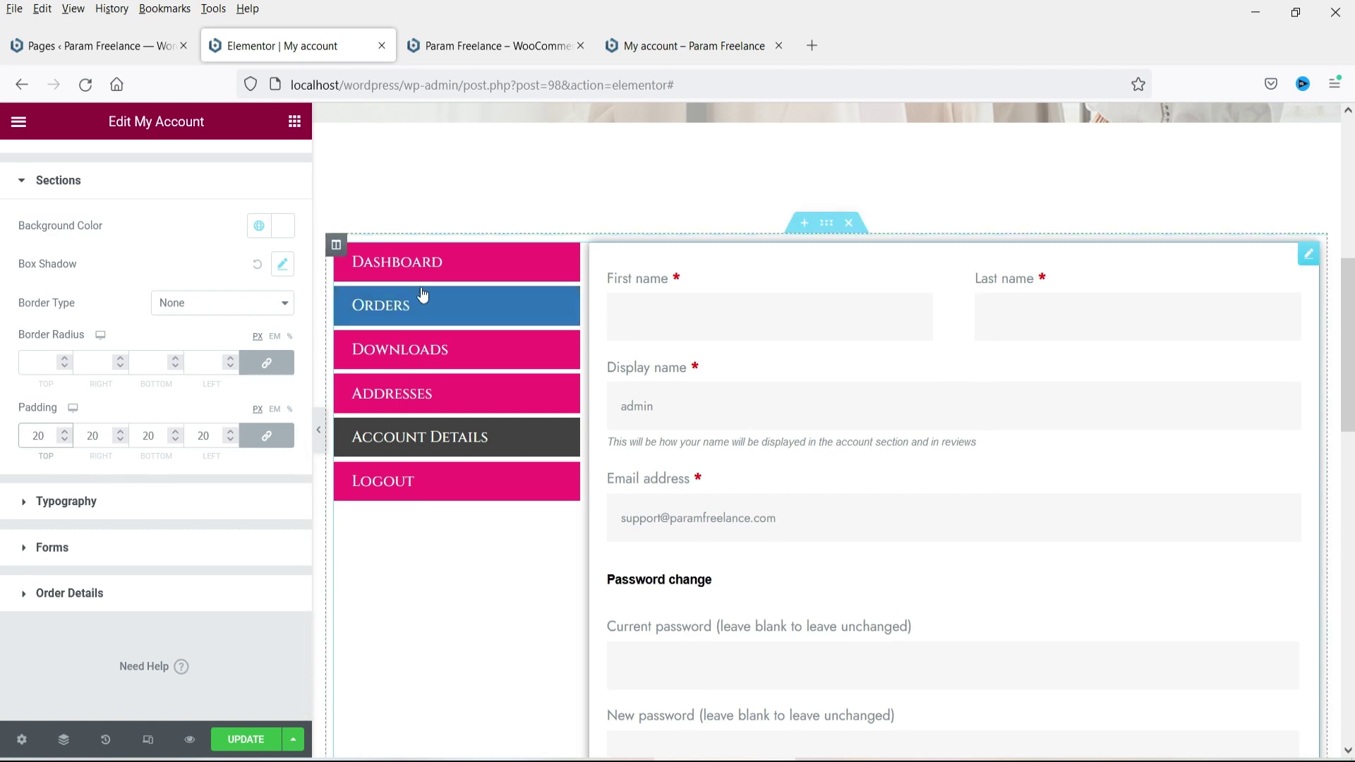
{"action": "left_click", "coordinate": [427, 265]}
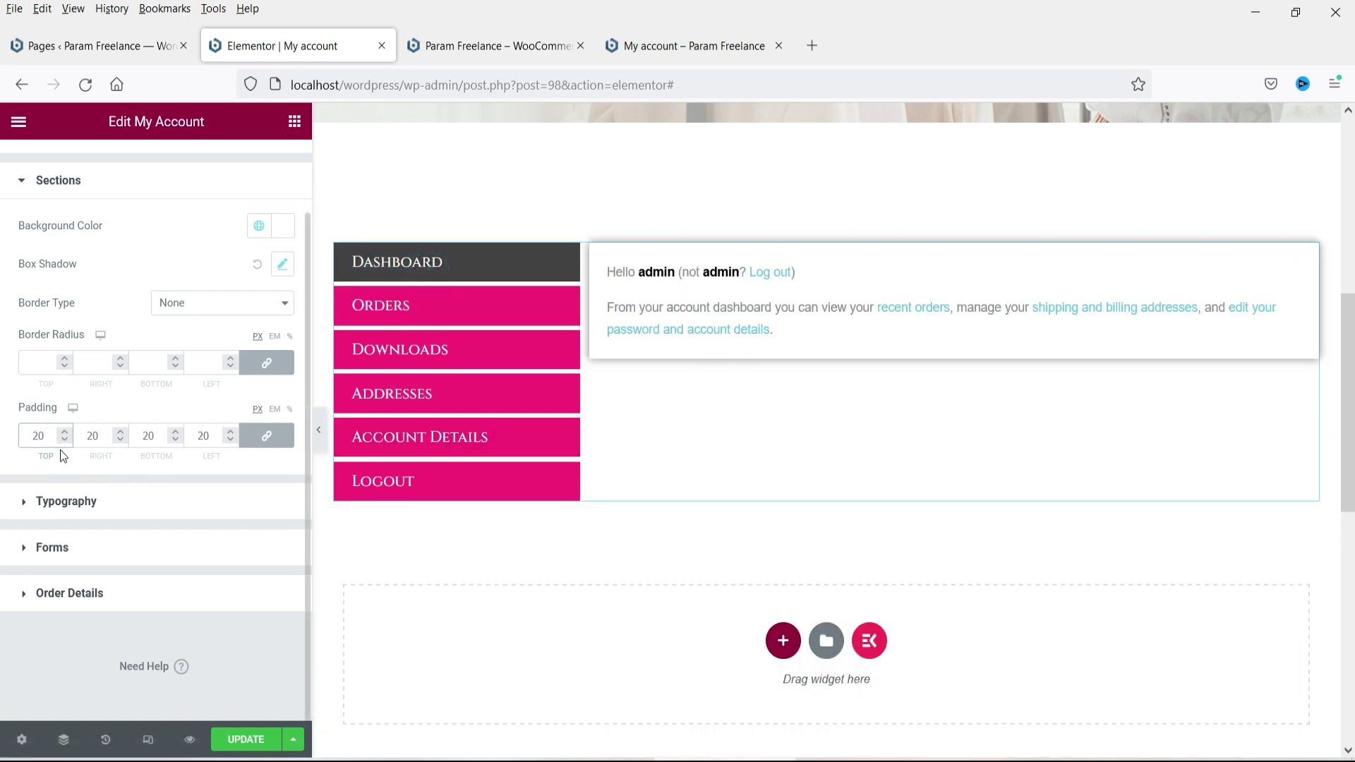
{"action": "left_click", "coordinate": [122, 502]}
Step: Make the section titles the blue Hover global colour and preview the Orders, Downloads and Addresses tabs
{"action": "scroll", "coordinate": [202, 315], "scroll_direction": "down", "scroll_amount": 3}
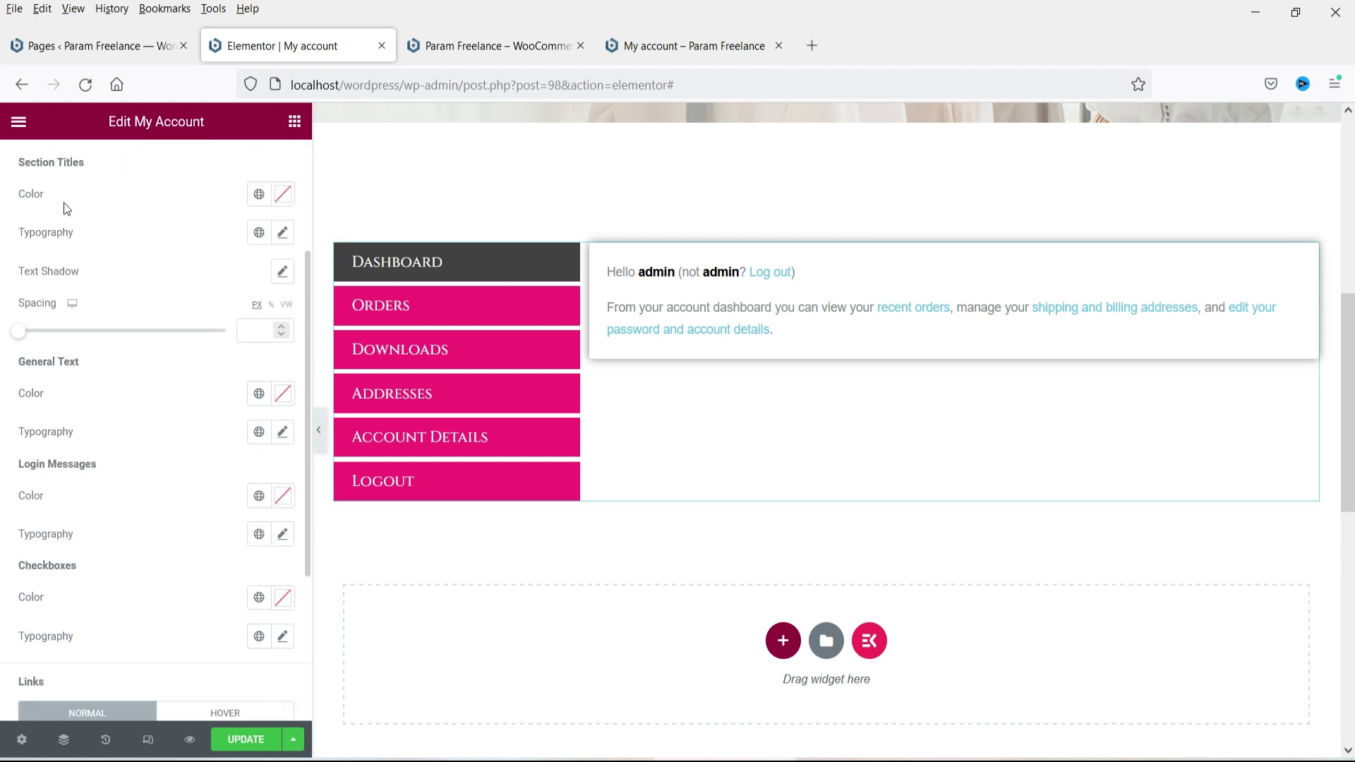
{"action": "left_click", "coordinate": [259, 196]}
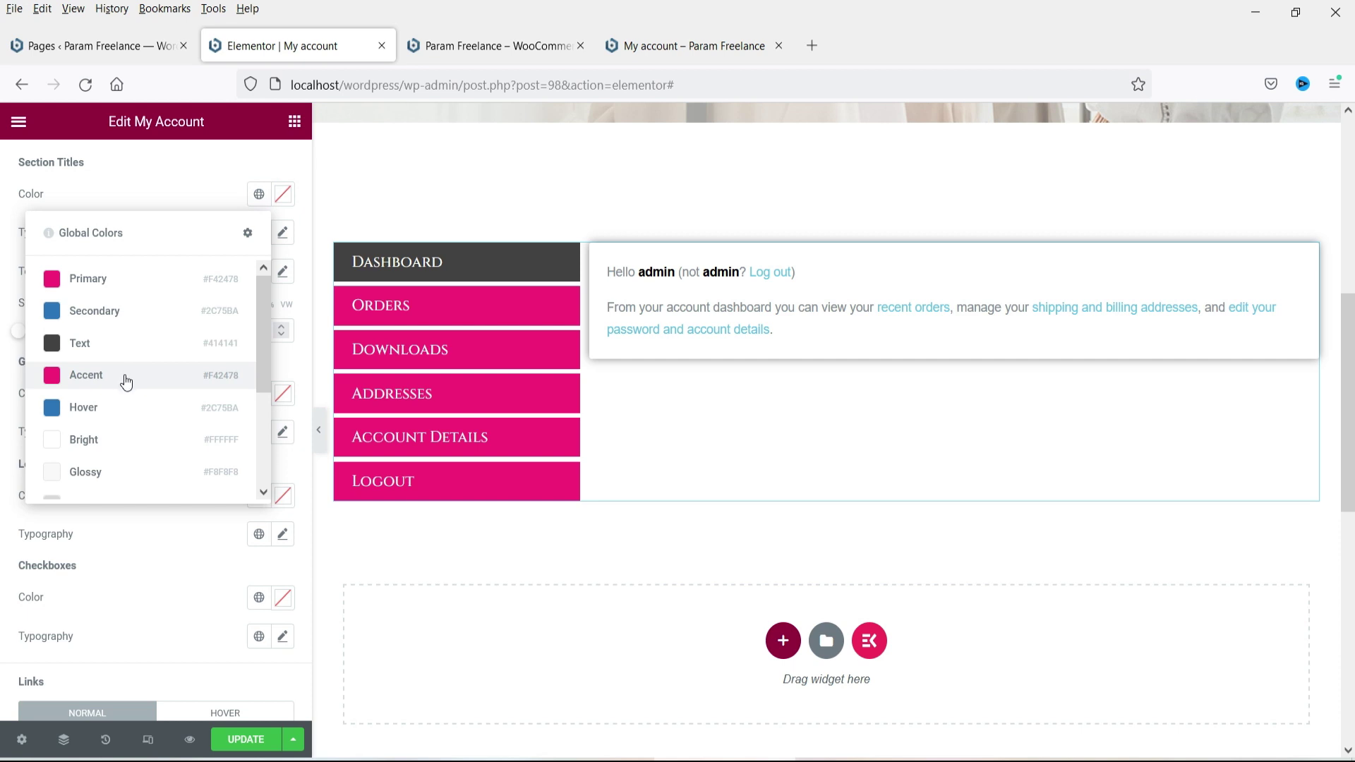
{"action": "left_click", "coordinate": [120, 407]}
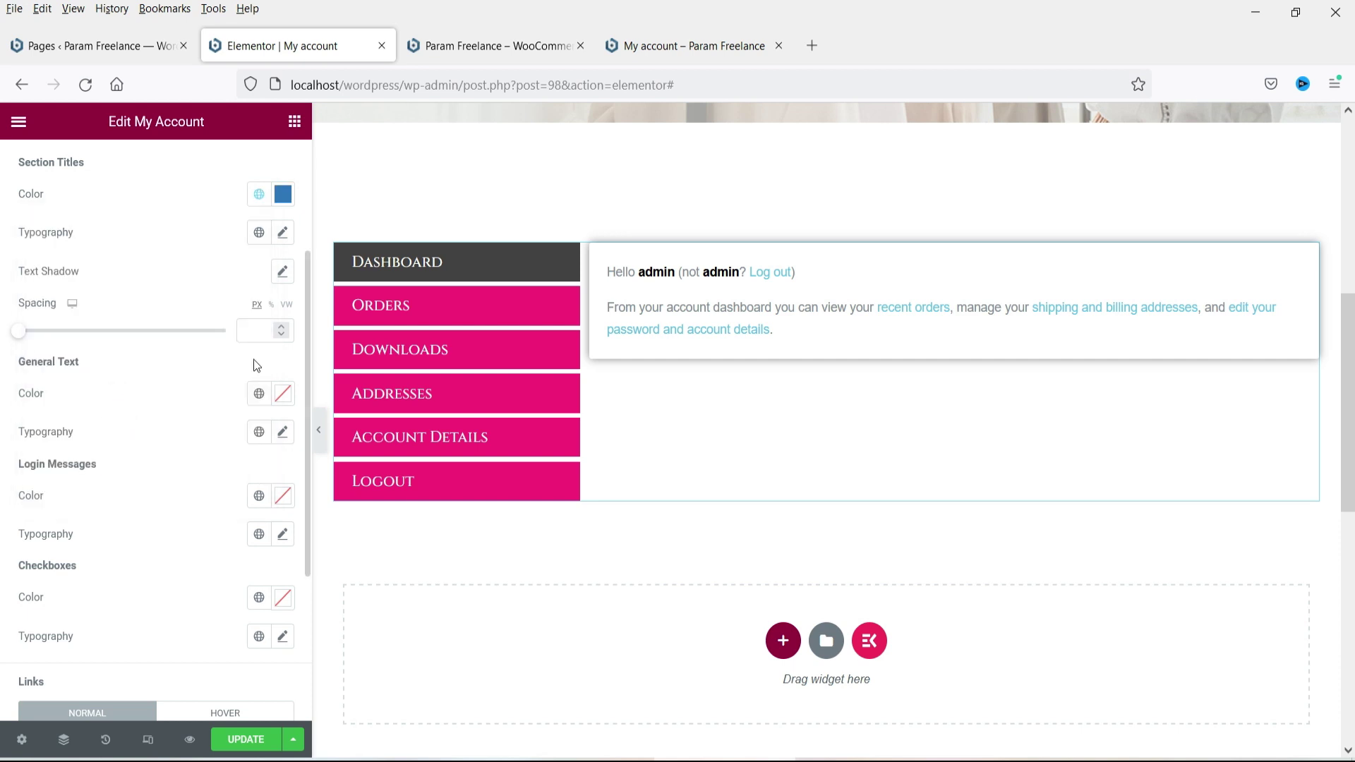
{"action": "left_click", "coordinate": [456, 309]}
{"action": "left_click", "coordinate": [470, 349]}
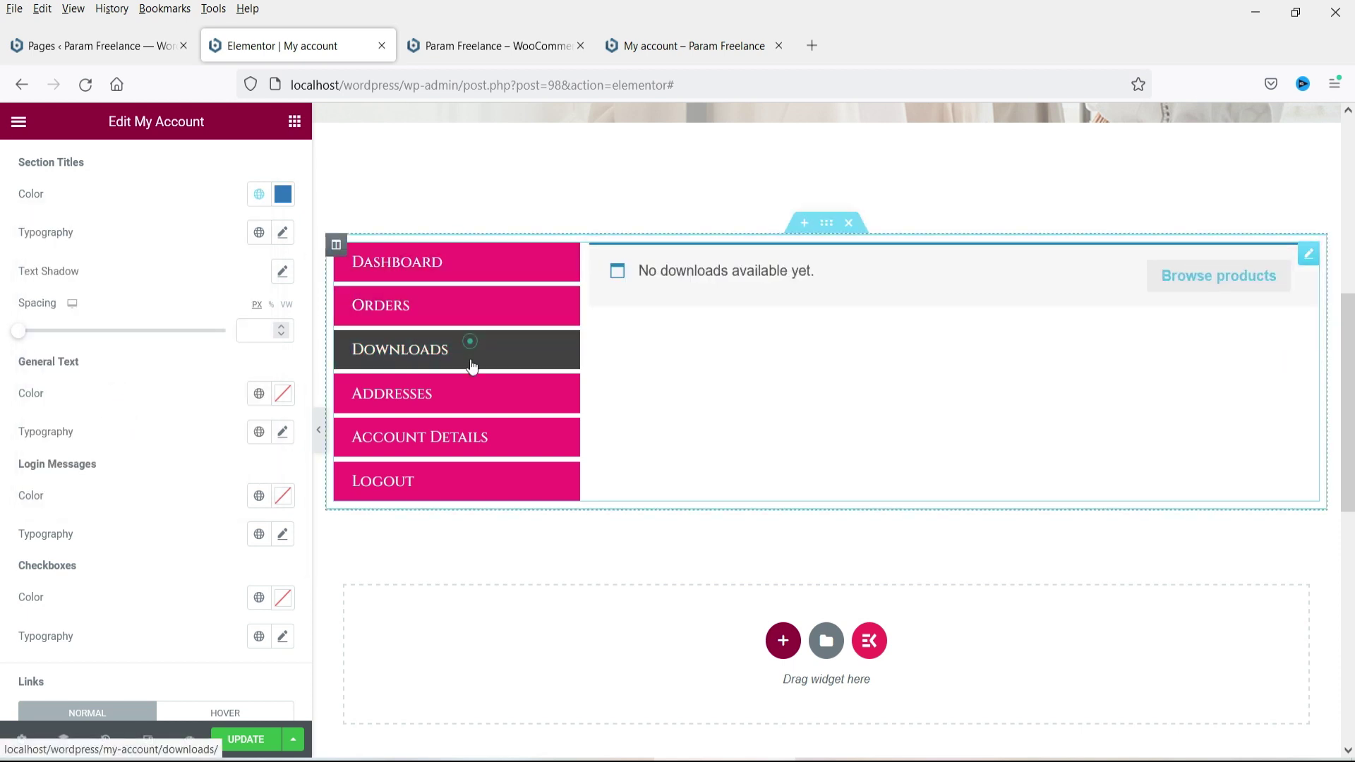
{"action": "left_click", "coordinate": [470, 395]}
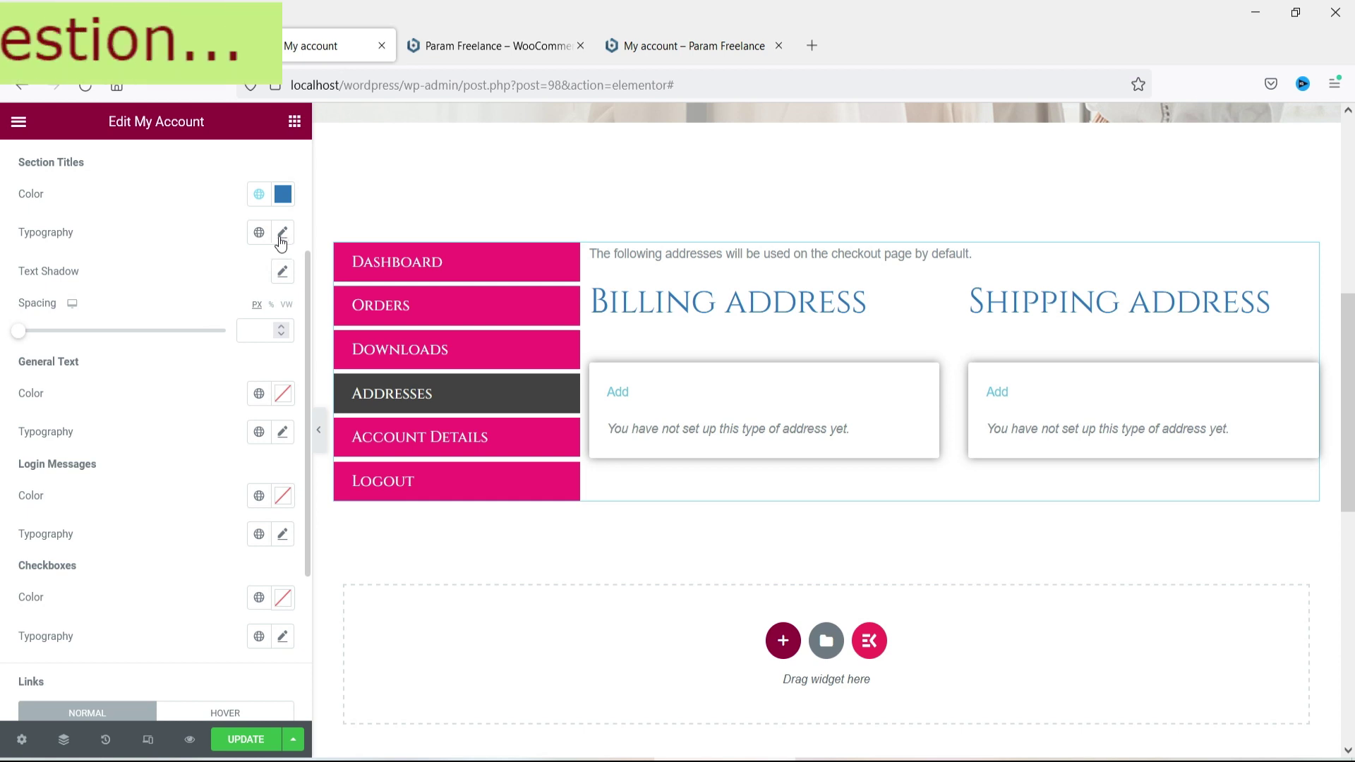
Step: Set section title spacing to 10 and general text to the dark grey Text colour
{"action": "left_click_drag", "start_coordinate": [21, 338], "coordinate": [35, 341]}
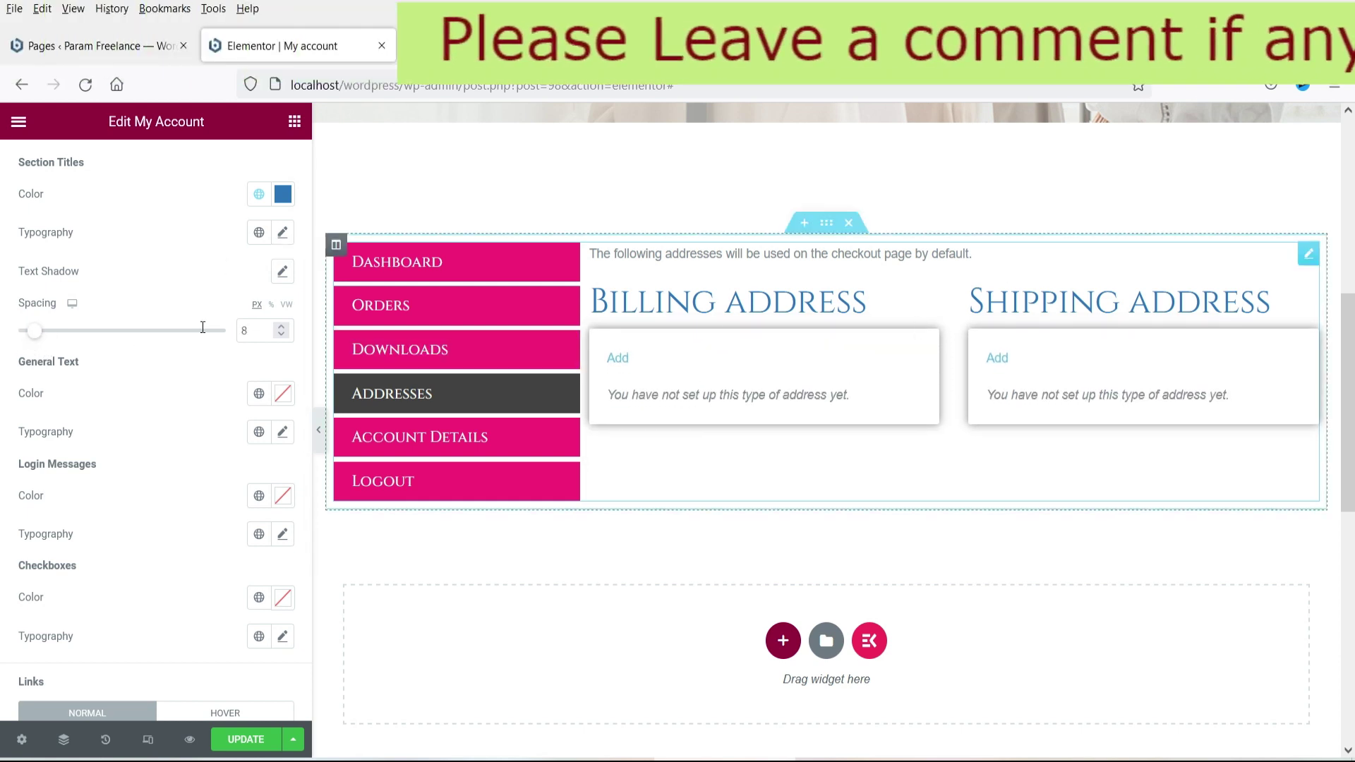
{"action": "left_click", "coordinate": [281, 326]}
{"action": "left_click", "coordinate": [281, 327]}
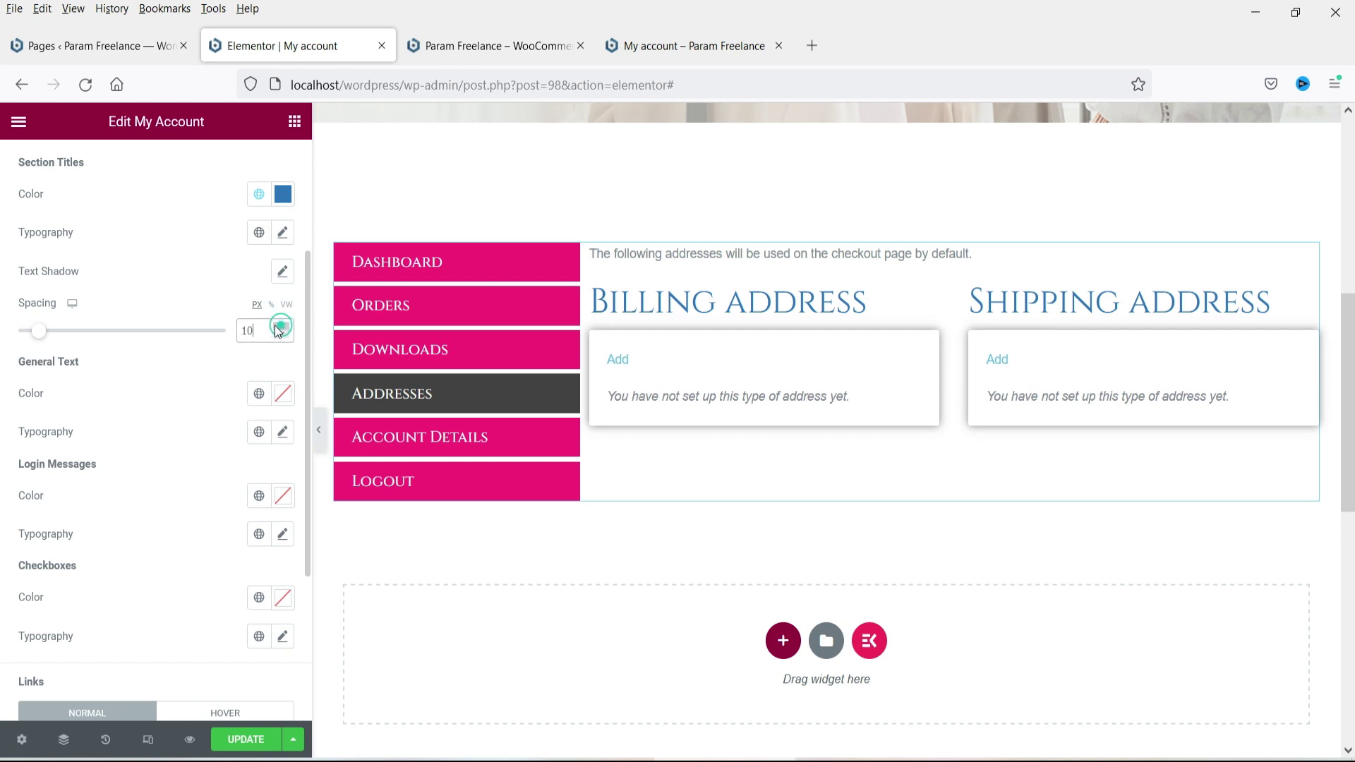
{"action": "left_click", "coordinate": [256, 395]}
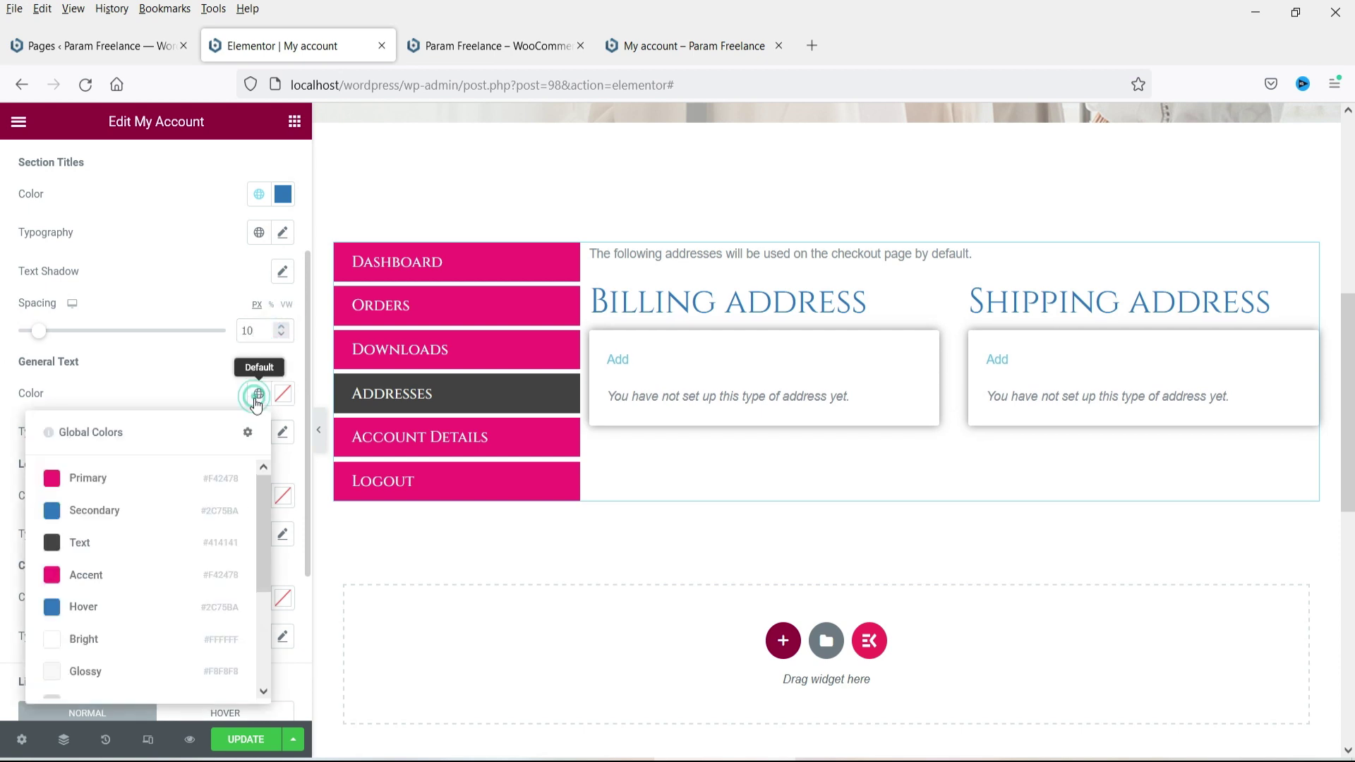
{"action": "left_click", "coordinate": [123, 549]}
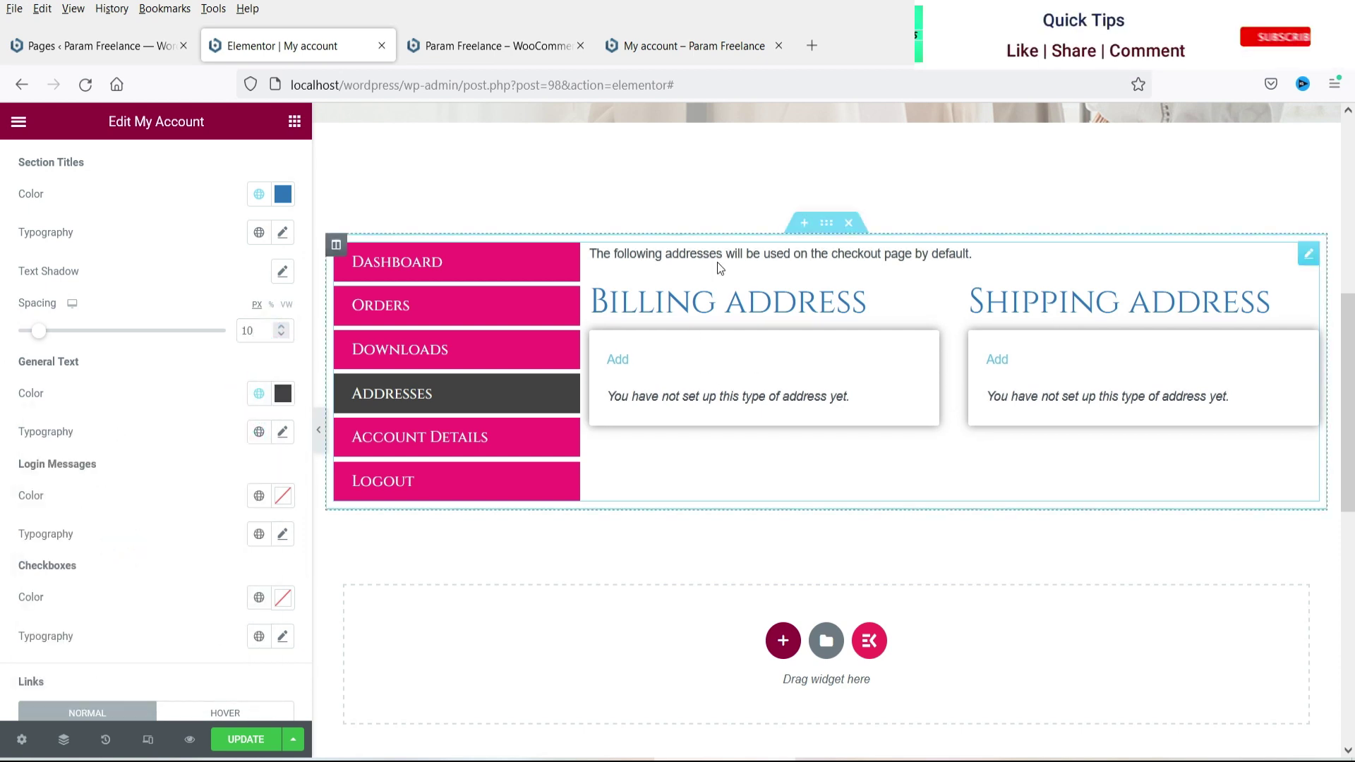
Step: Preview the Dashboard, Orders, Downloads, Addresses and Account Details tabs in turn
{"action": "left_click", "coordinate": [426, 261]}
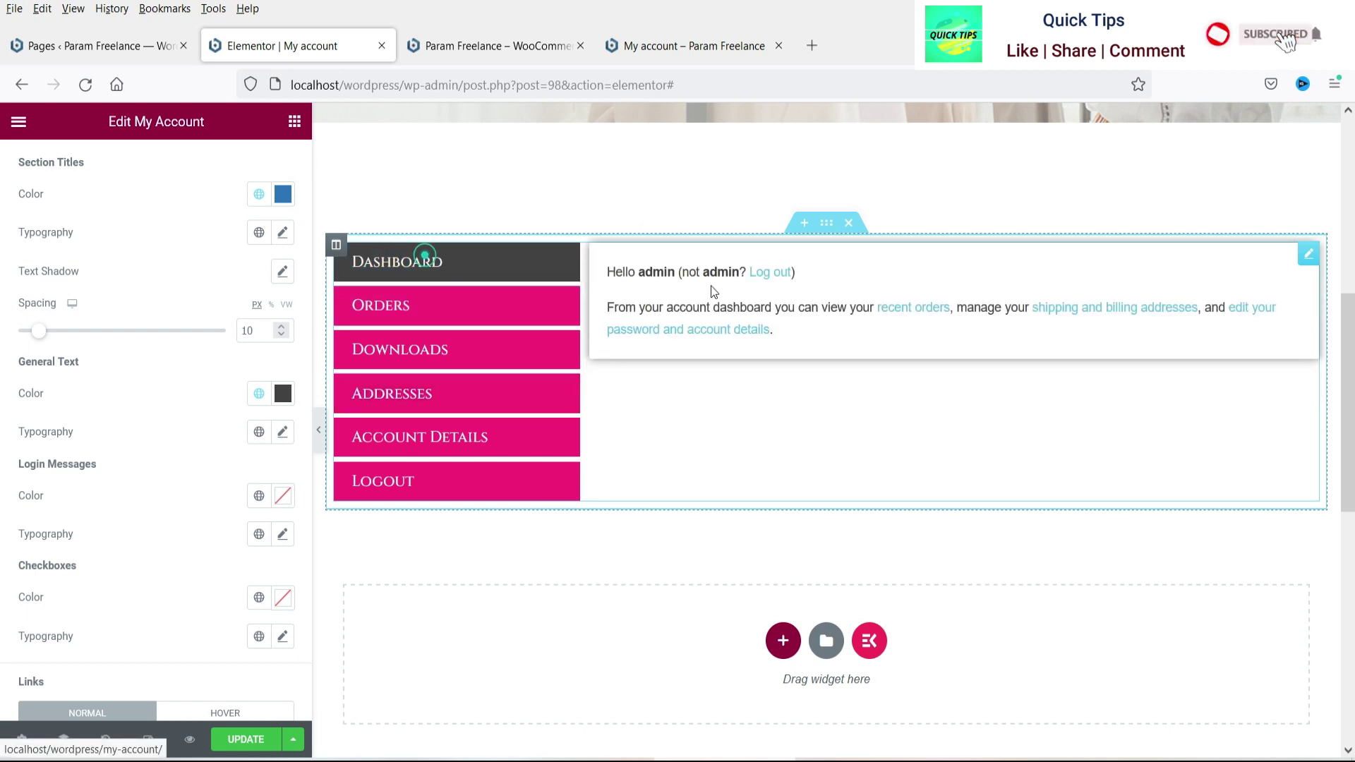
{"action": "left_click", "coordinate": [420, 308]}
{"action": "left_click", "coordinate": [466, 348]}
{"action": "left_click", "coordinate": [483, 393]}
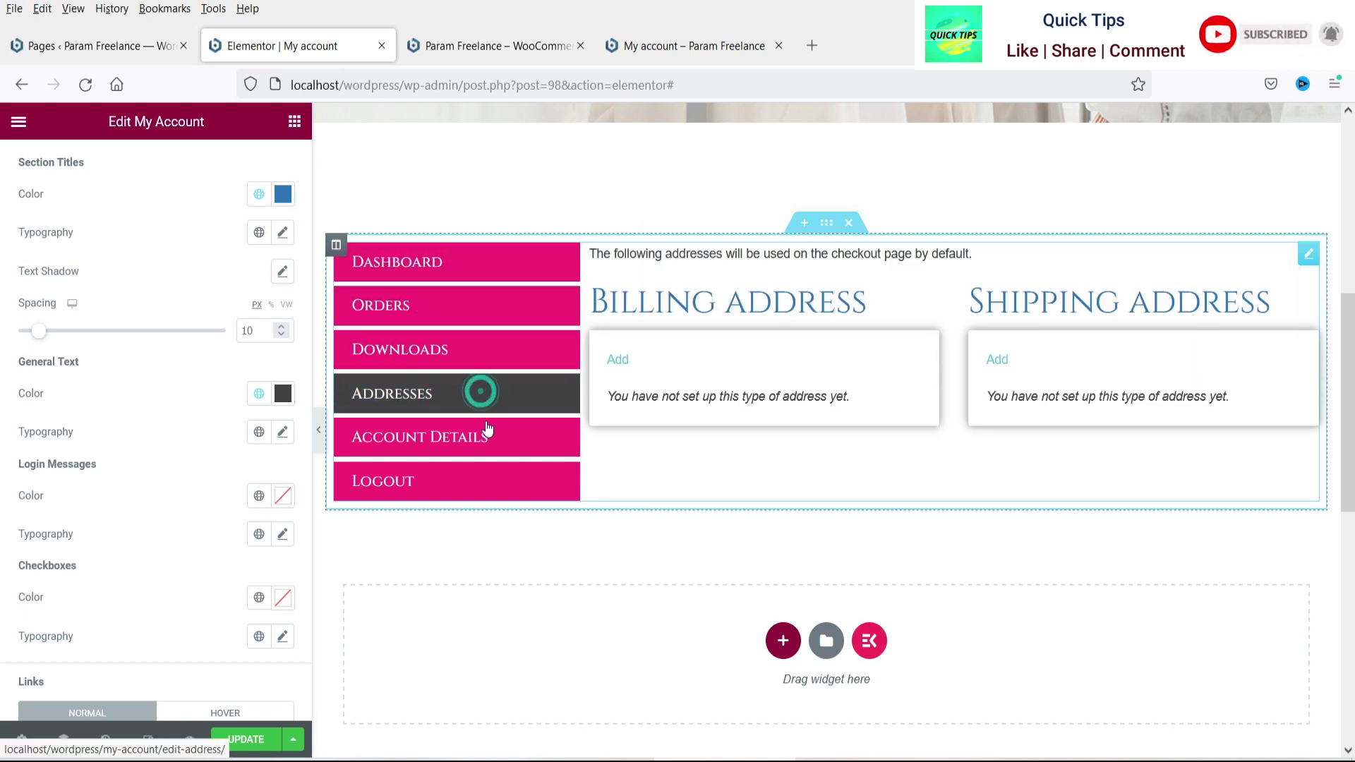
{"action": "left_click", "coordinate": [484, 437]}
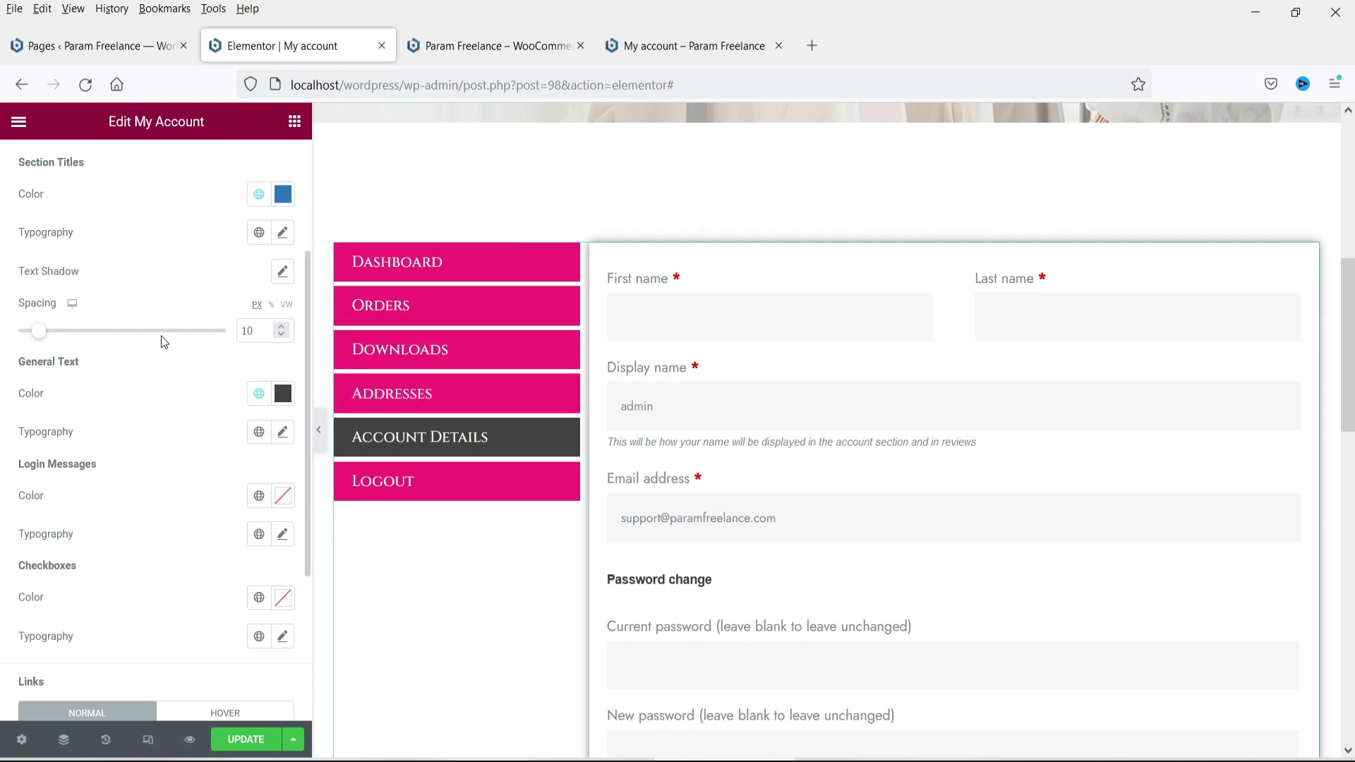
{"action": "scroll", "coordinate": [163, 337], "scroll_direction": "down", "scroll_amount": 2}
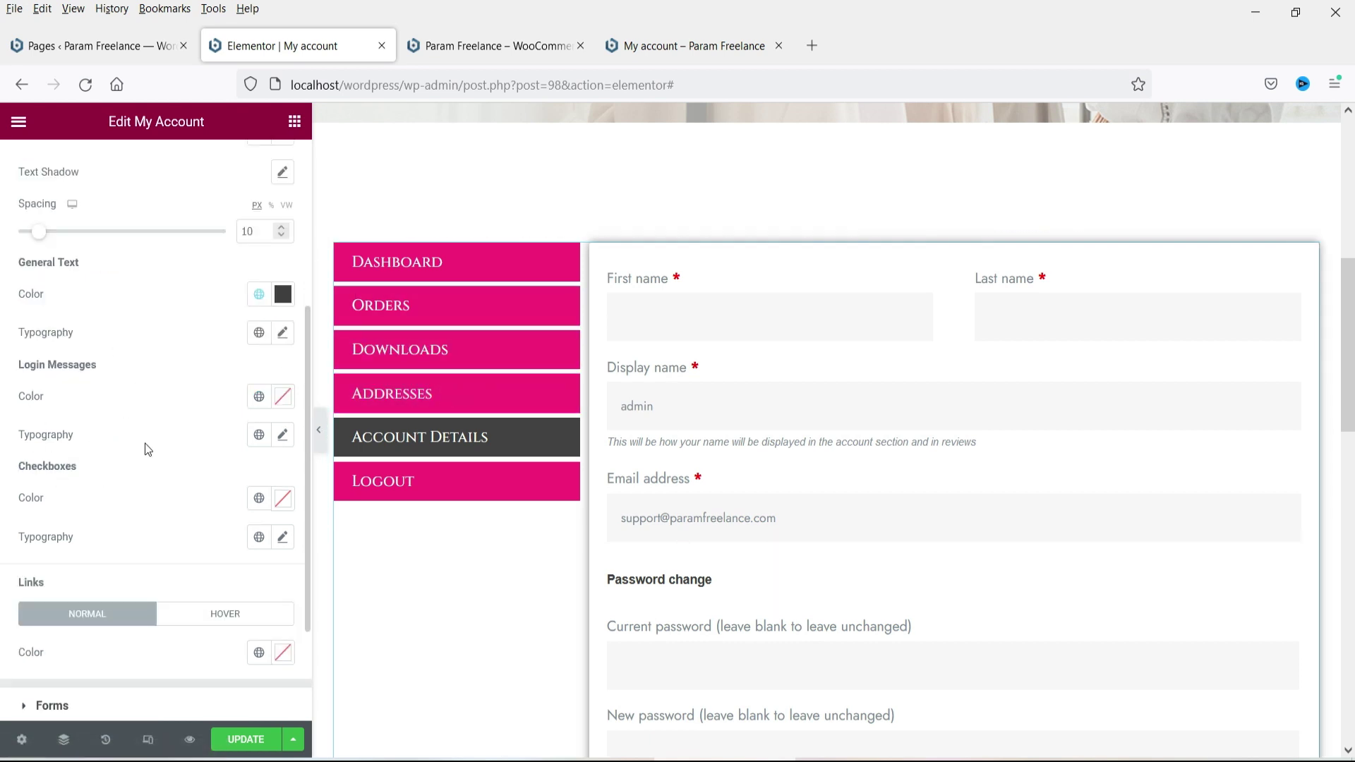
{"action": "scroll", "coordinate": [145, 448], "scroll_direction": "down", "scroll_amount": 3}
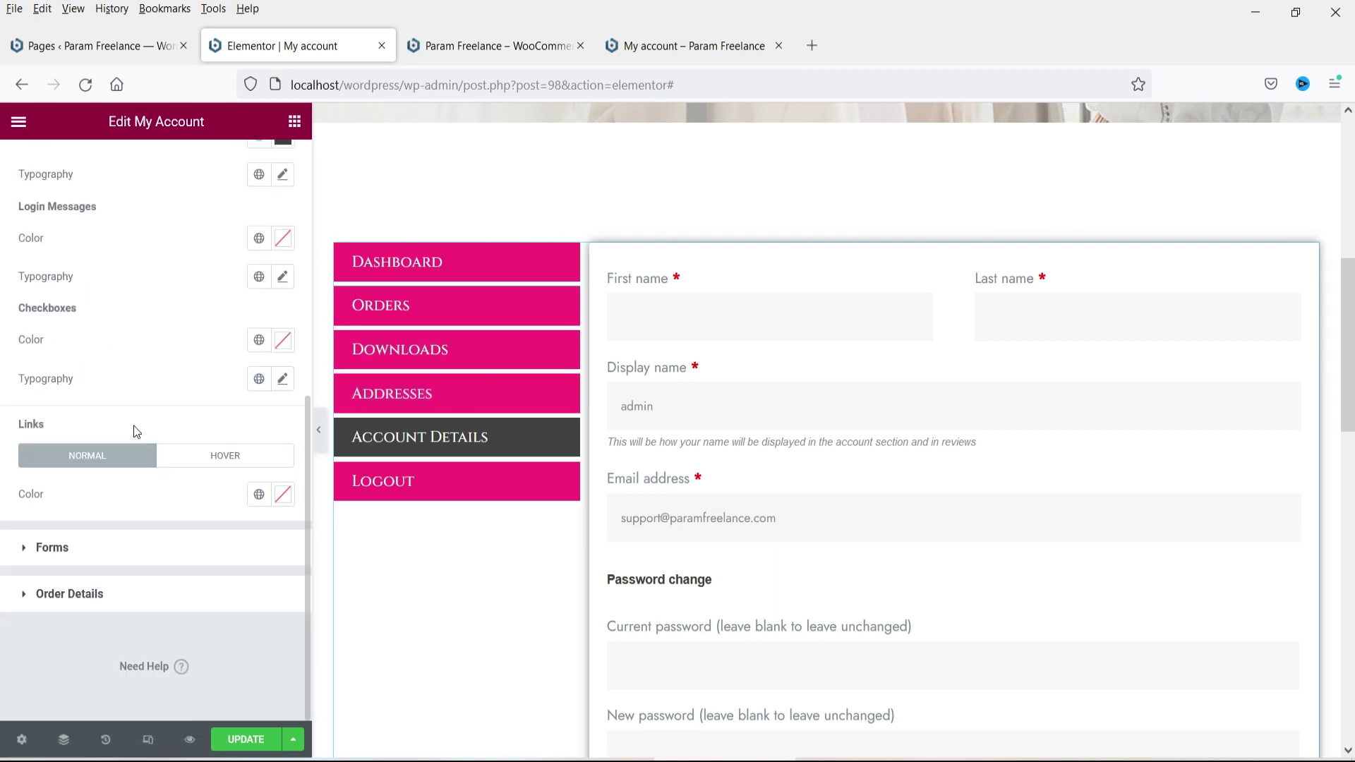
Step: Adjust the gaps between form columns and rows in the Forms style section
{"action": "left_click", "coordinate": [89, 549]}
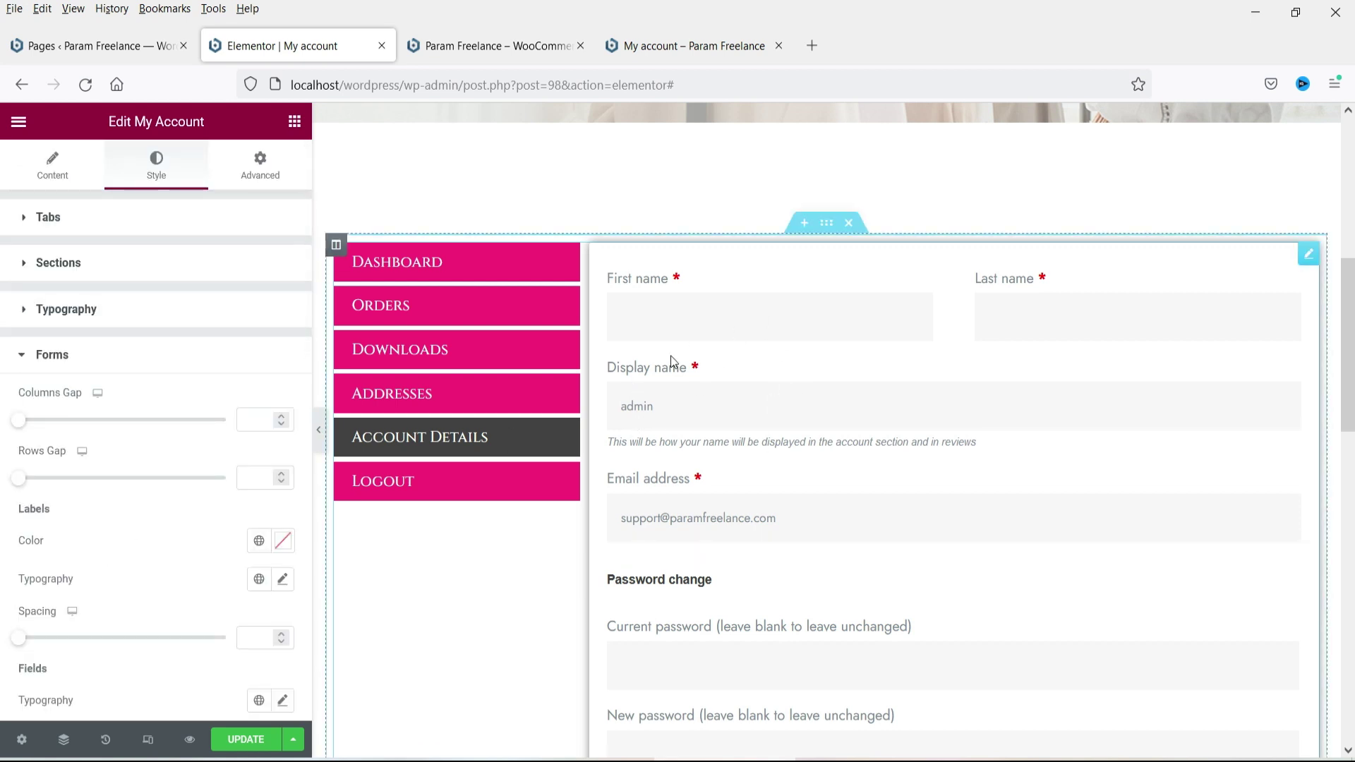
{"action": "mouse_move", "coordinate": [35, 423]}
{"action": "left_mouse_down"}
{"action": "mouse_move", "coordinate": [58, 423]}
{"action": "mouse_move", "coordinate": [15, 424]}
{"action": "left_mouse_up"}
{"action": "mouse_move", "coordinate": [20, 421]}
{"action": "left_mouse_down"}
{"action": "mouse_move", "coordinate": [56, 421]}
{"action": "mouse_move", "coordinate": [18, 433]}
{"action": "left_mouse_up"}
{"action": "mouse_move", "coordinate": [17, 480]}
{"action": "left_mouse_down"}
{"action": "mouse_move", "coordinate": [73, 479]}
{"action": "mouse_move", "coordinate": [21, 488]}
{"action": "left_mouse_up"}
{"action": "scroll", "coordinate": [133, 467], "scroll_direction": "down", "scroll_amount": 2}
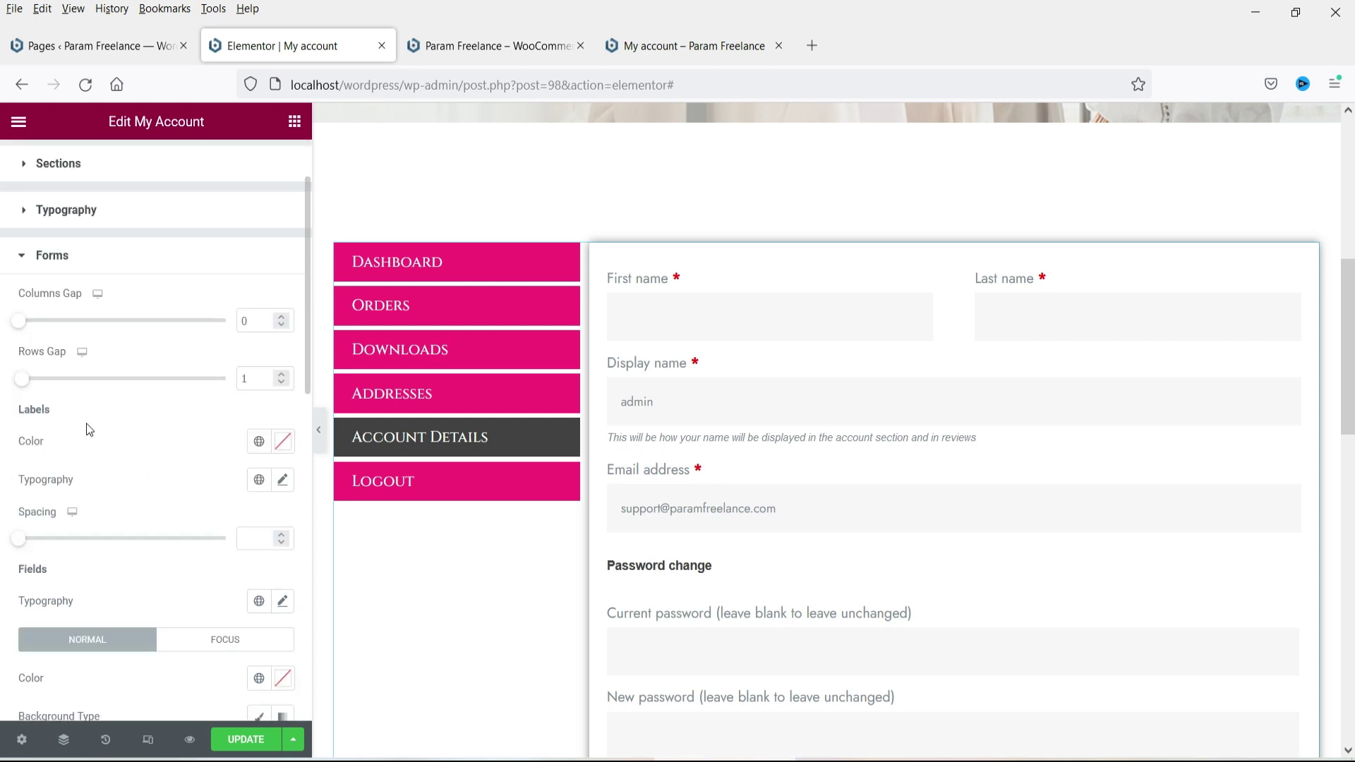
Step: Make form labels dark grey Text, field text pink Primary, and field borders Solid
{"action": "left_click", "coordinate": [258, 444]}
{"action": "left_click", "coordinate": [116, 590]}
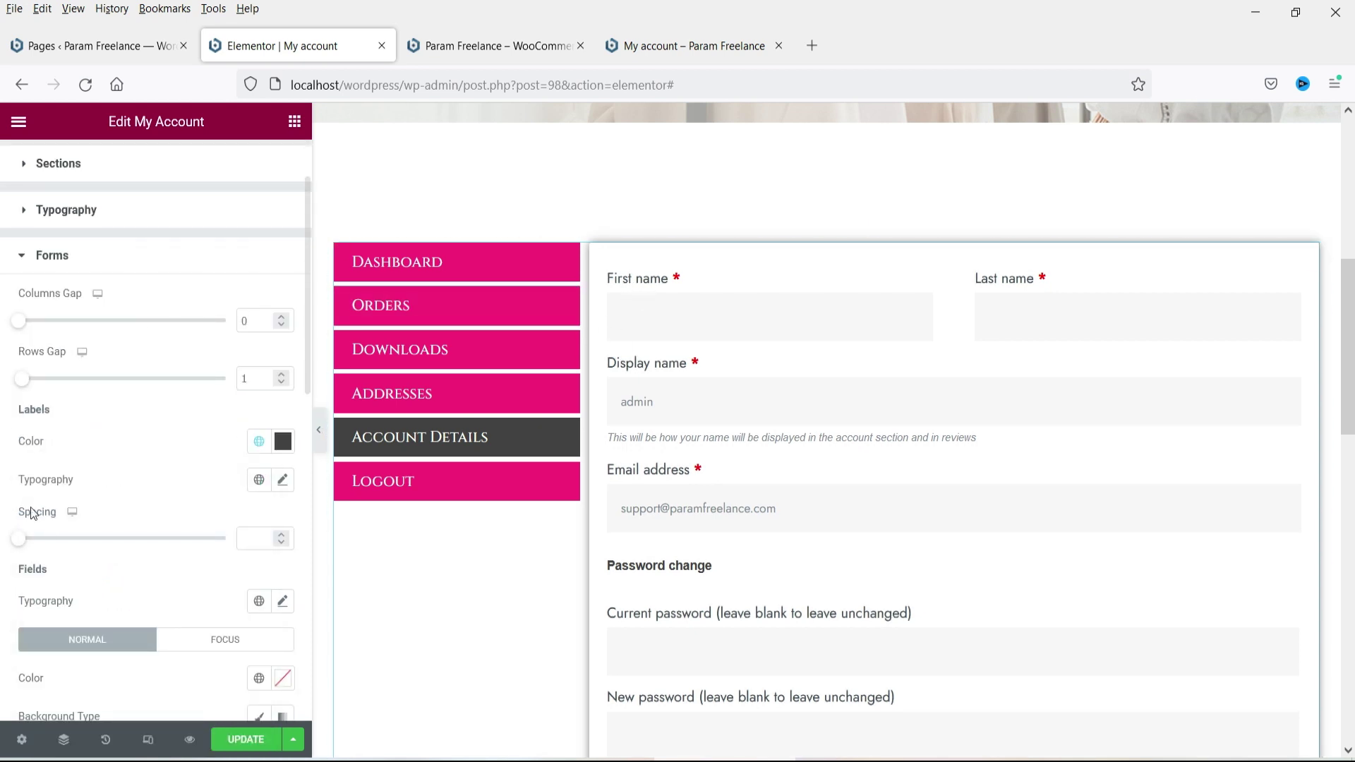
{"action": "scroll", "coordinate": [164, 515], "scroll_direction": "down", "scroll_amount": 2}
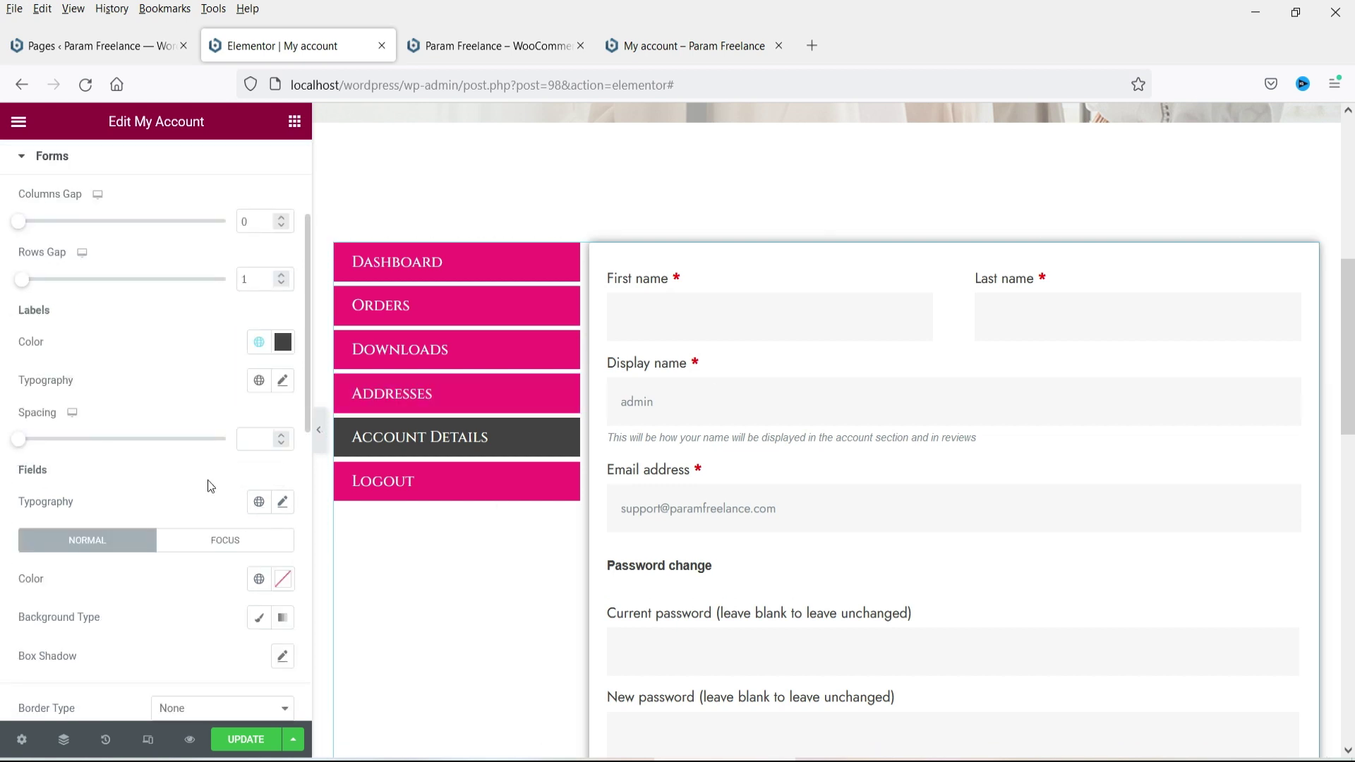
{"action": "scroll", "coordinate": [209, 482], "scroll_direction": "down", "scroll_amount": 2}
{"action": "left_click", "coordinate": [258, 484]}
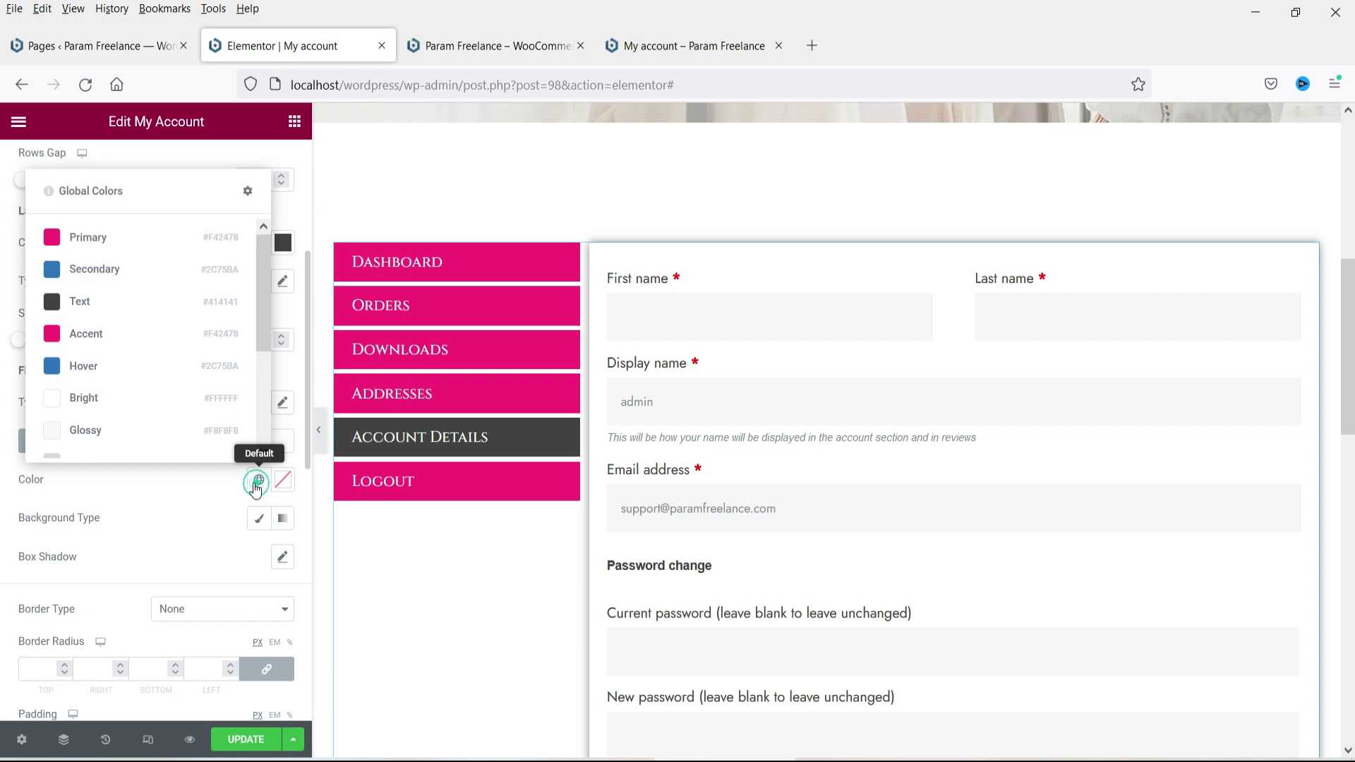
{"action": "left_click", "coordinate": [87, 237]}
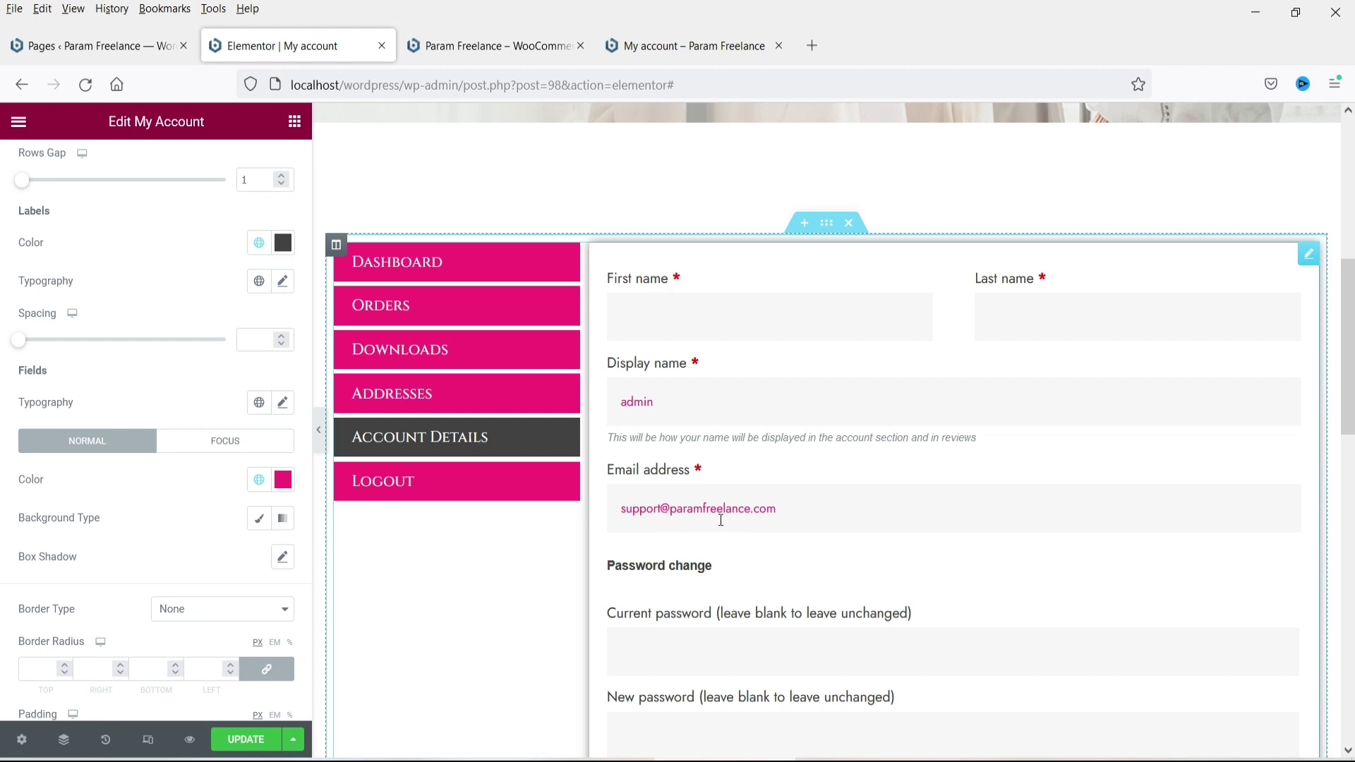
{"action": "scroll", "coordinate": [153, 511], "scroll_direction": "down", "scroll_amount": 5}
{"action": "left_click", "coordinate": [187, 321]}
{"action": "left_click", "coordinate": [187, 357]}
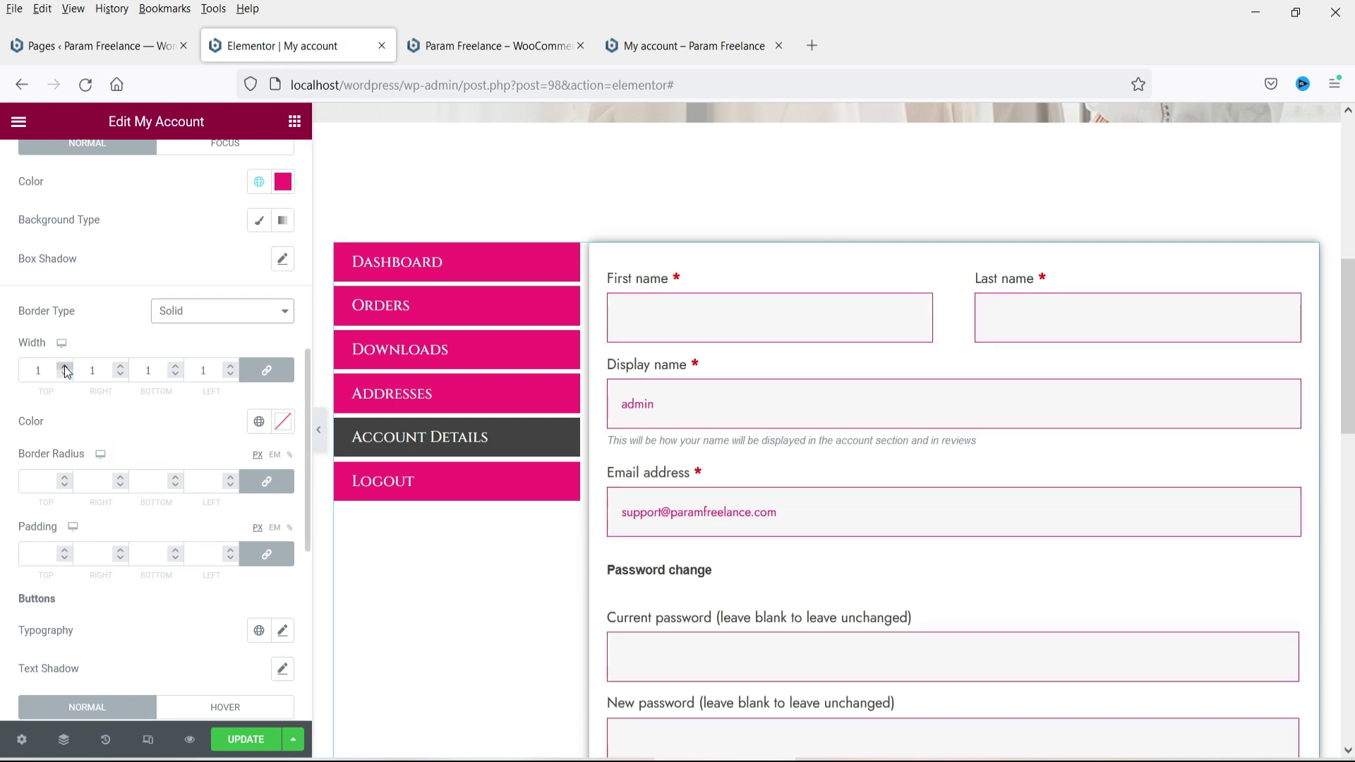
Step: Give the Save changes button a Classic background in the blue Hover colour
{"action": "scroll", "coordinate": [1202, 514], "scroll_direction": "down", "scroll_amount": 4}
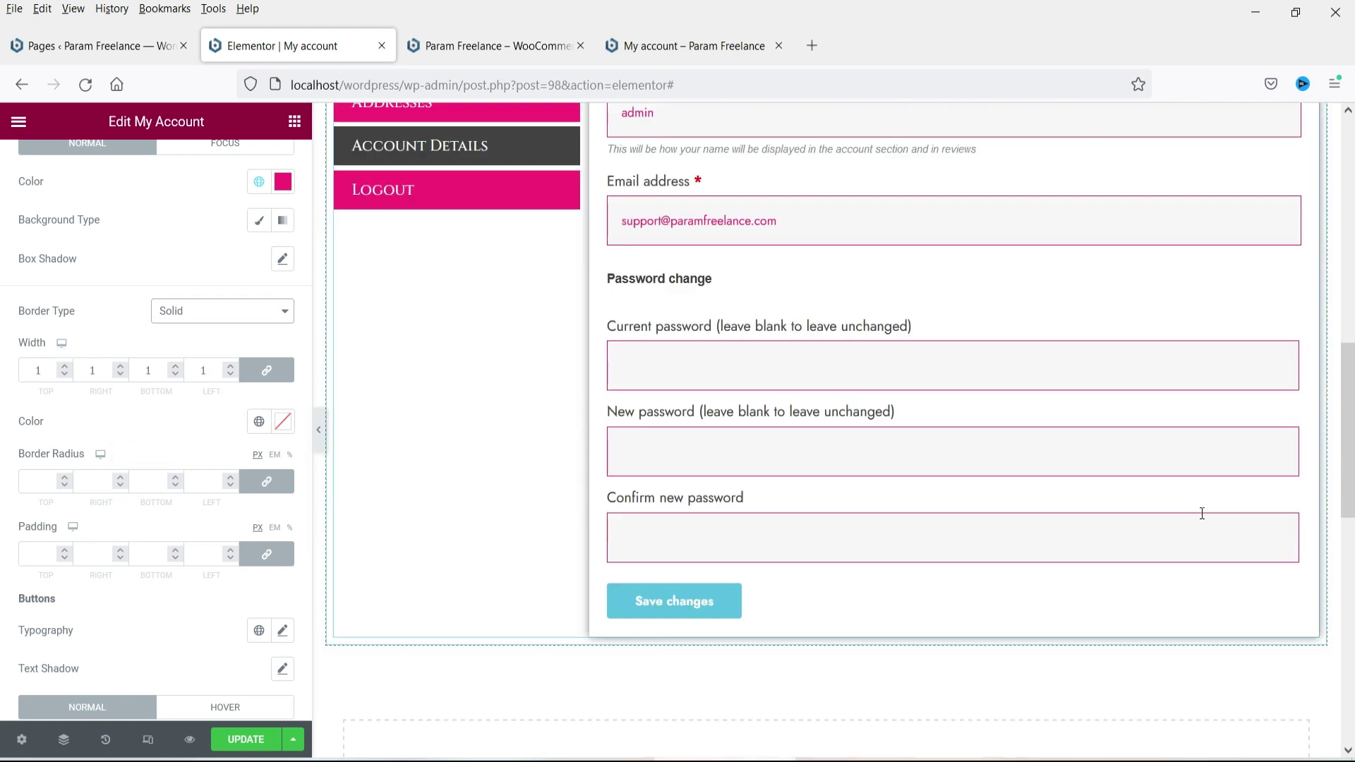
{"action": "scroll", "coordinate": [1202, 513], "scroll_direction": "up", "scroll_amount": 4}
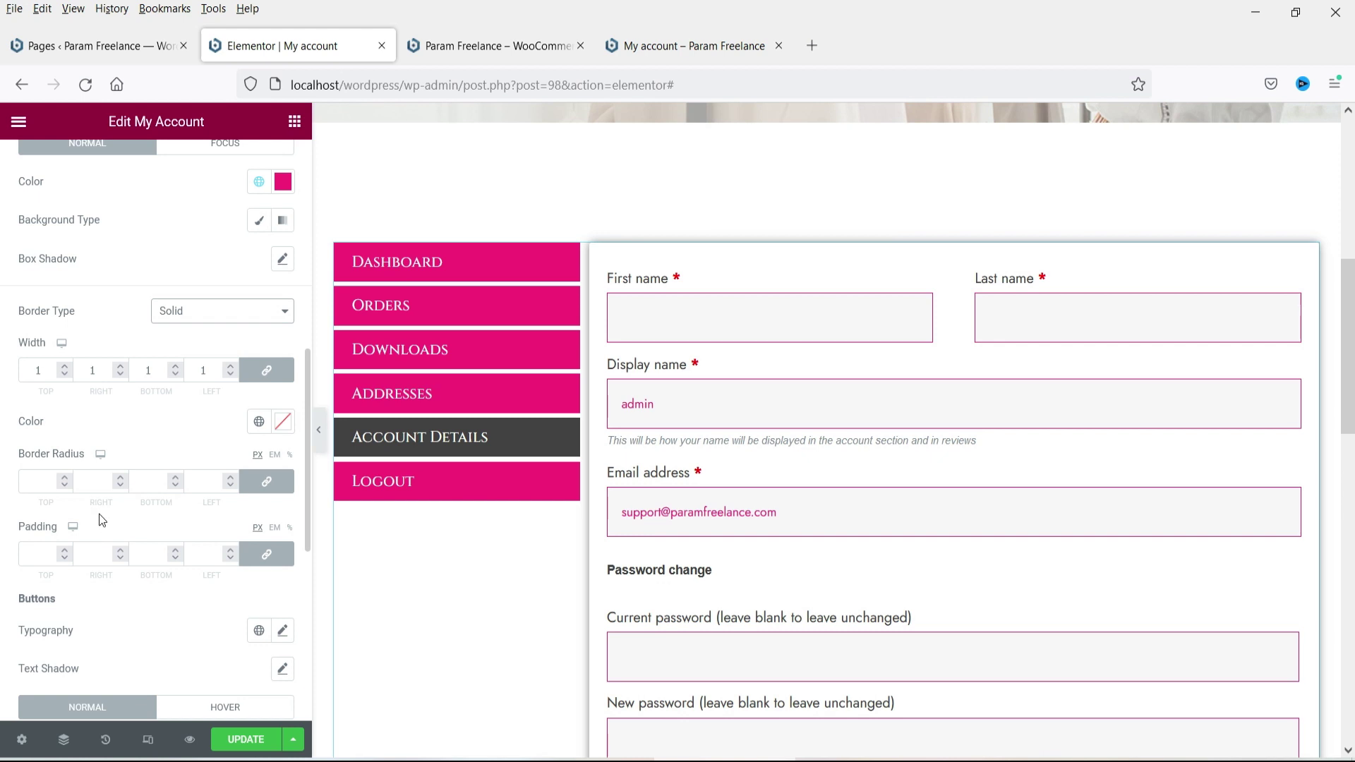
{"action": "scroll", "coordinate": [112, 501], "scroll_direction": "down", "scroll_amount": 3}
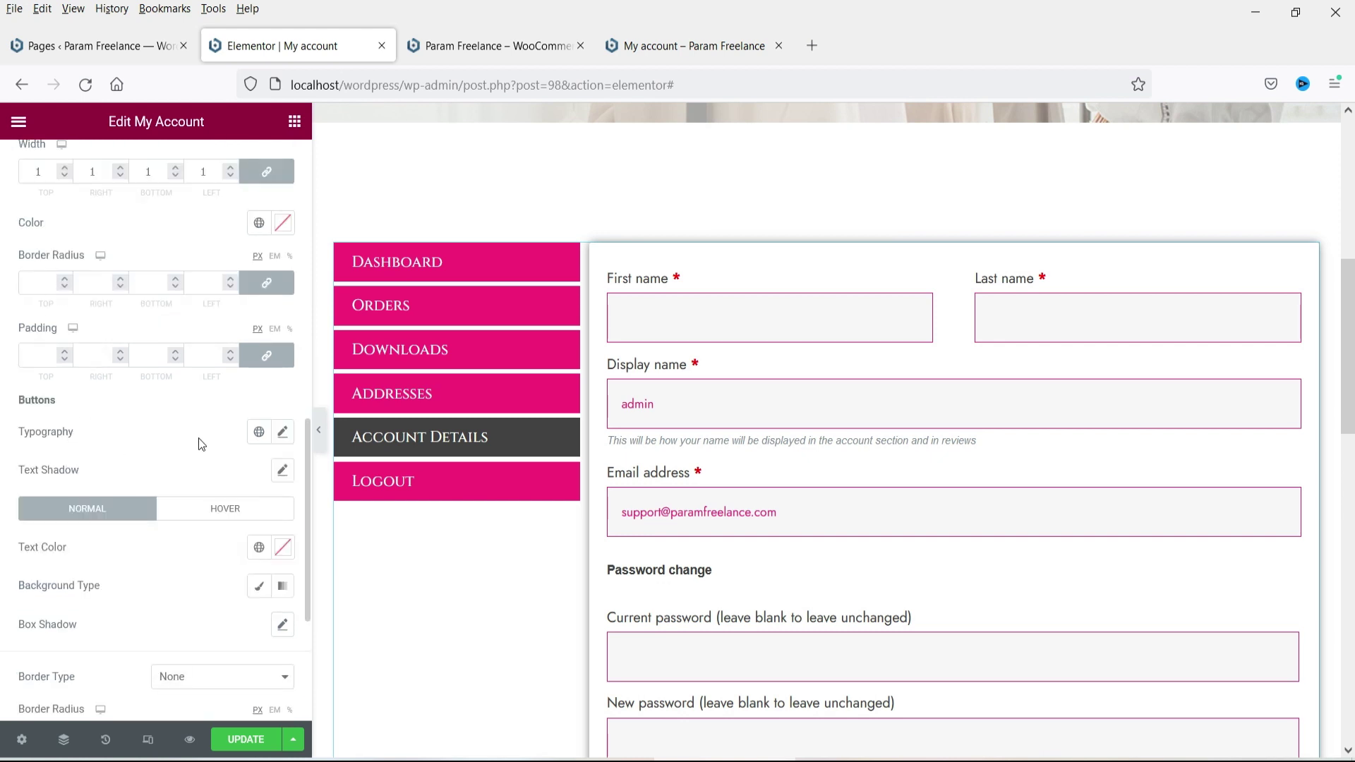
{"action": "scroll", "coordinate": [211, 437], "scroll_direction": "down", "scroll_amount": 2}
{"action": "scroll", "coordinate": [1013, 396], "scroll_direction": "down", "scroll_amount": 8}
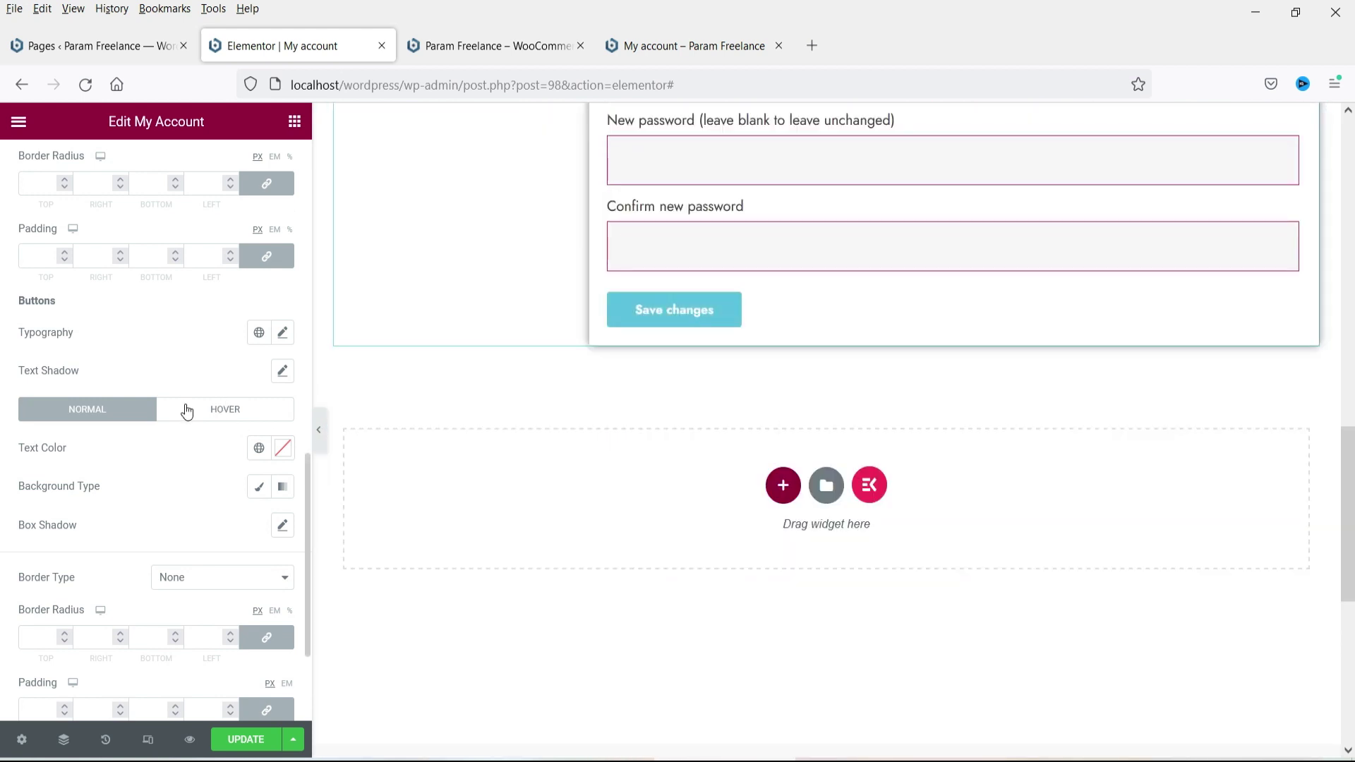
{"action": "left_click", "coordinate": [259, 487]}
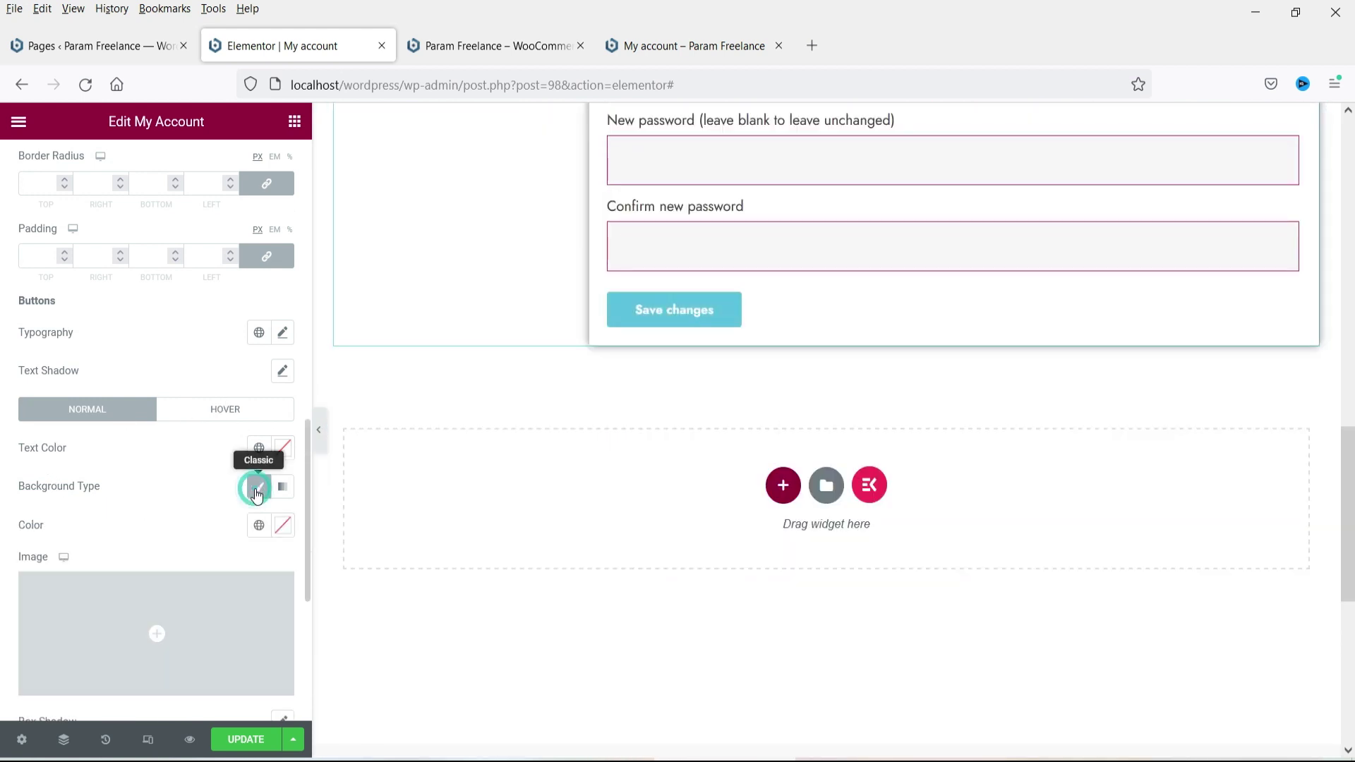
{"action": "left_click", "coordinate": [258, 524]}
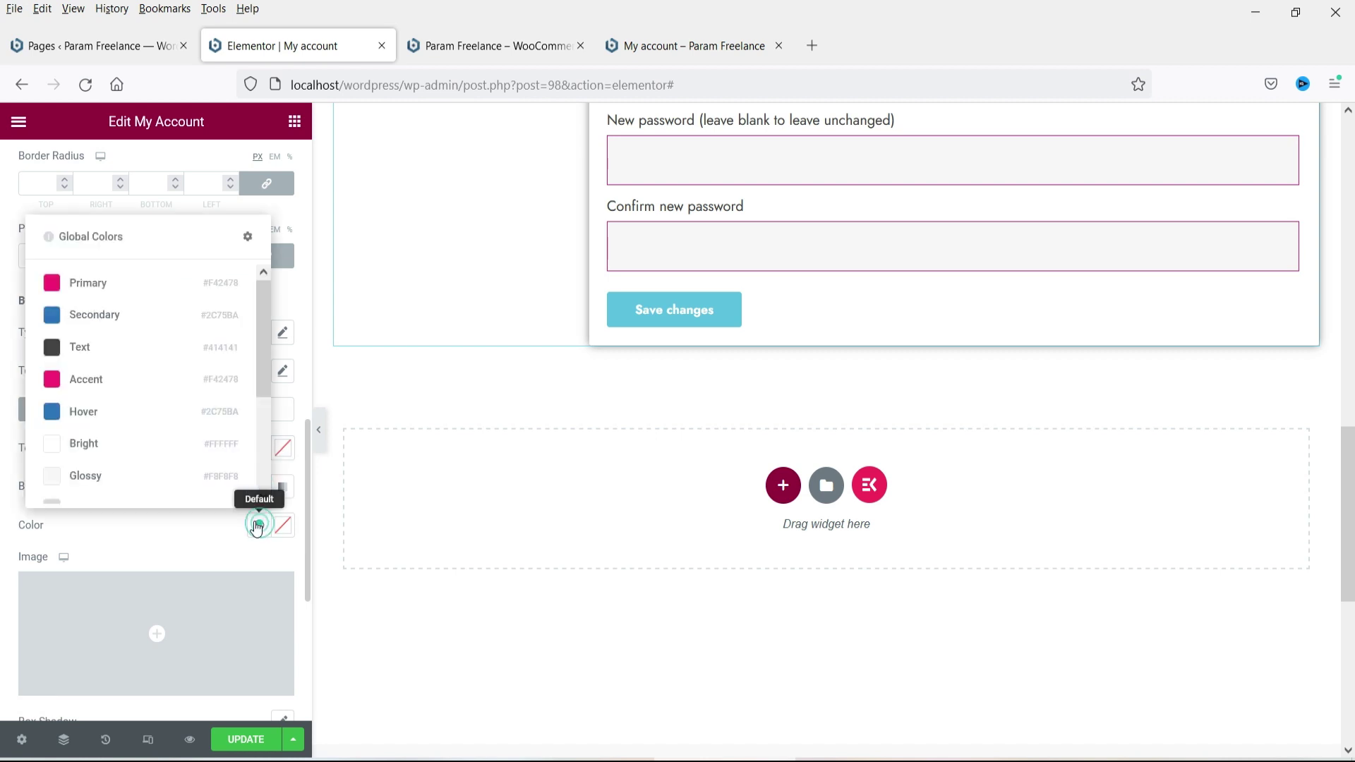
{"action": "left_click", "coordinate": [83, 411]}
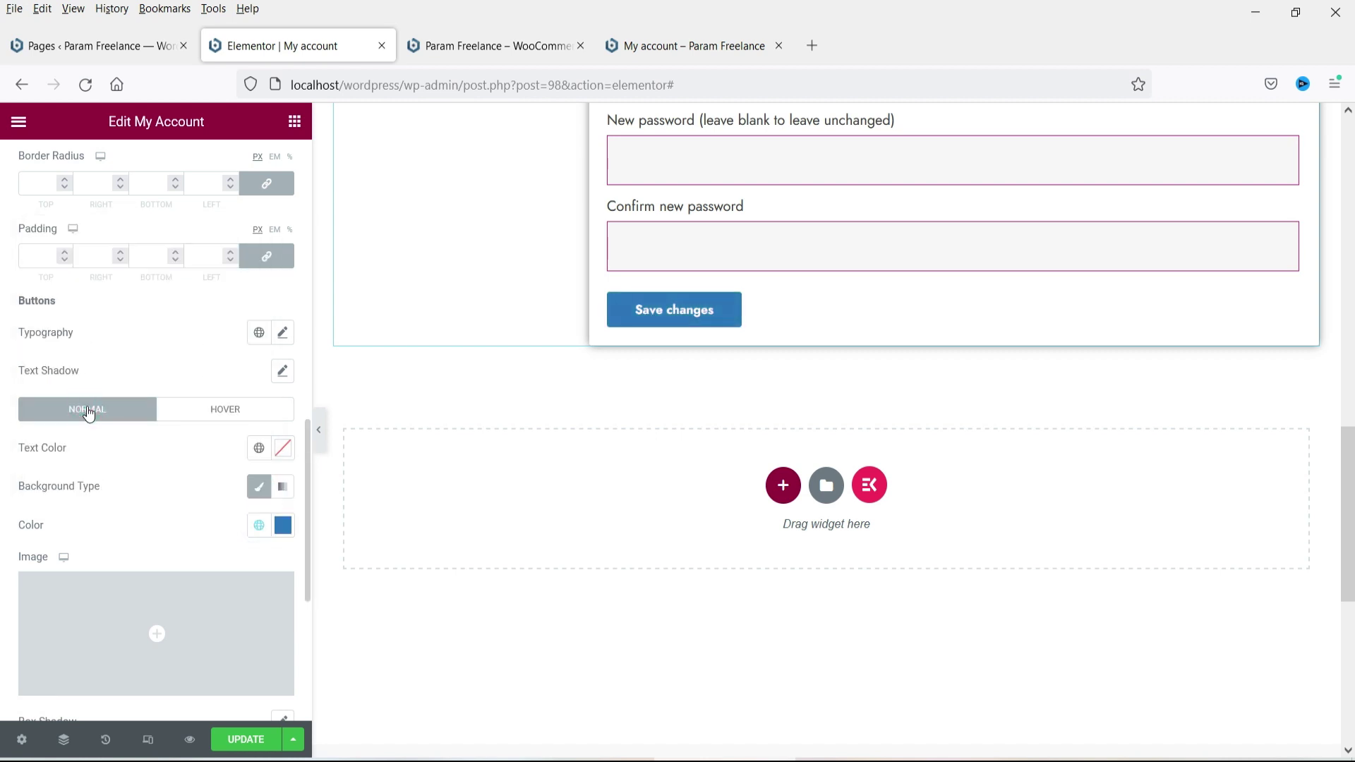
Step: Adjust the button background to the custom dark blue #1A5083
{"action": "left_click", "coordinate": [281, 534]}
{"action": "left_click", "coordinate": [205, 381]}
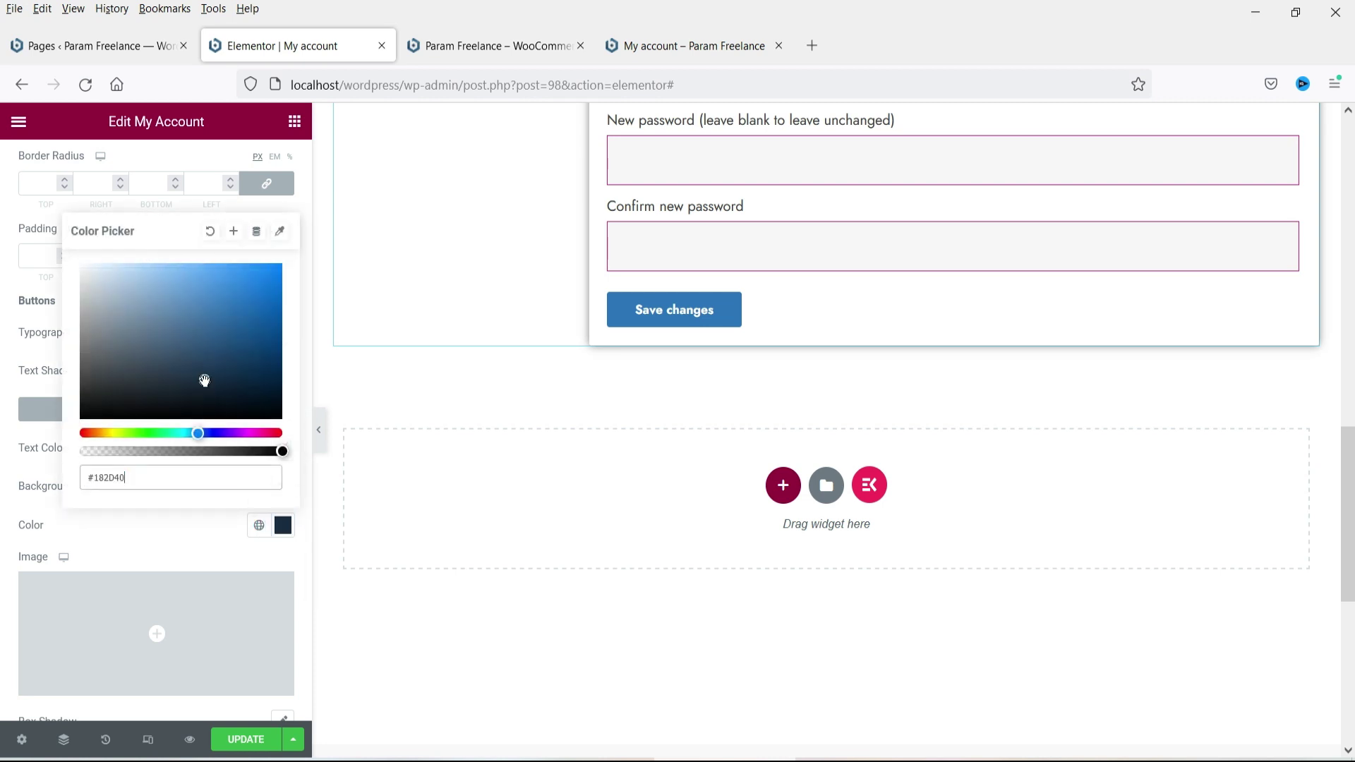
{"action": "left_click", "coordinate": [244, 339]}
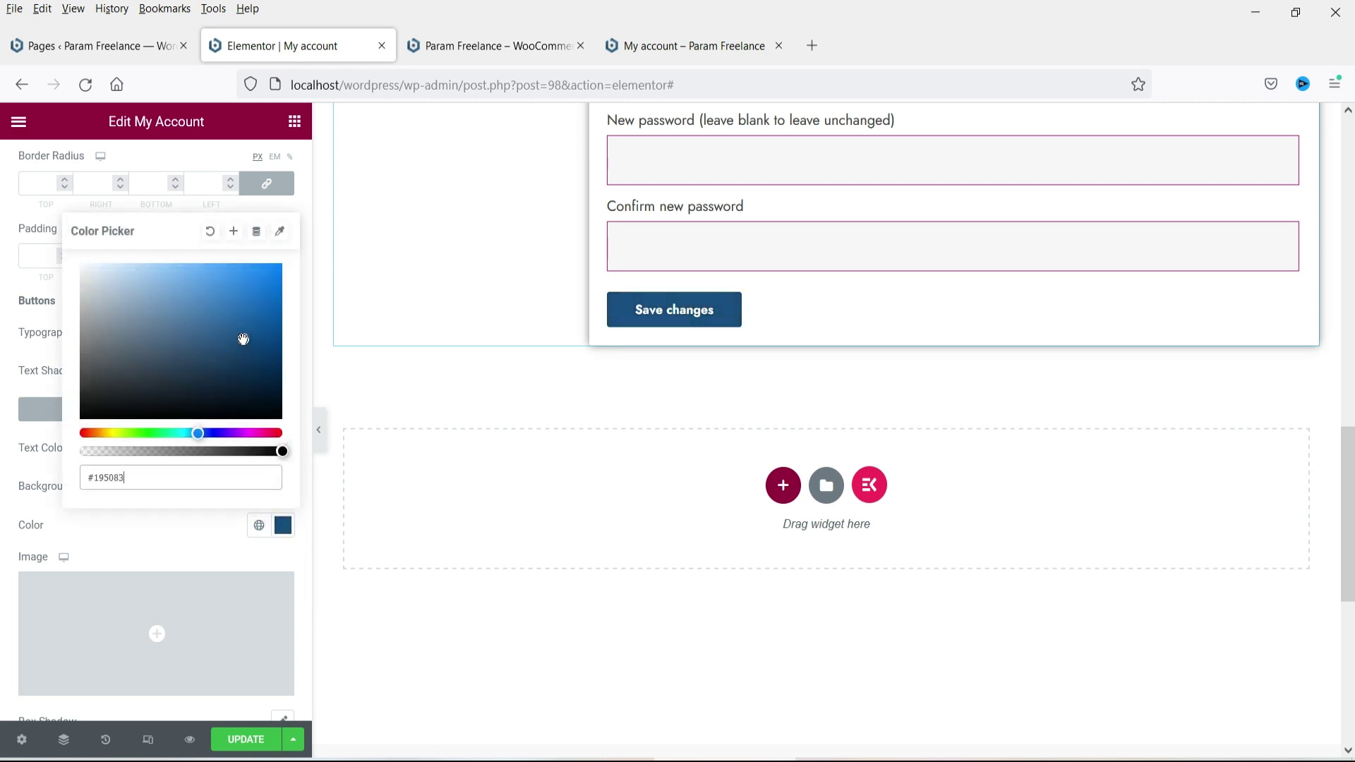
{"action": "left_click", "coordinate": [9, 387]}
Step: Reset the button box shadow to default and expand the Order Details styling
{"action": "scroll", "coordinate": [184, 485], "scroll_direction": "down", "scroll_amount": 5}
{"action": "left_click", "coordinate": [282, 342]}
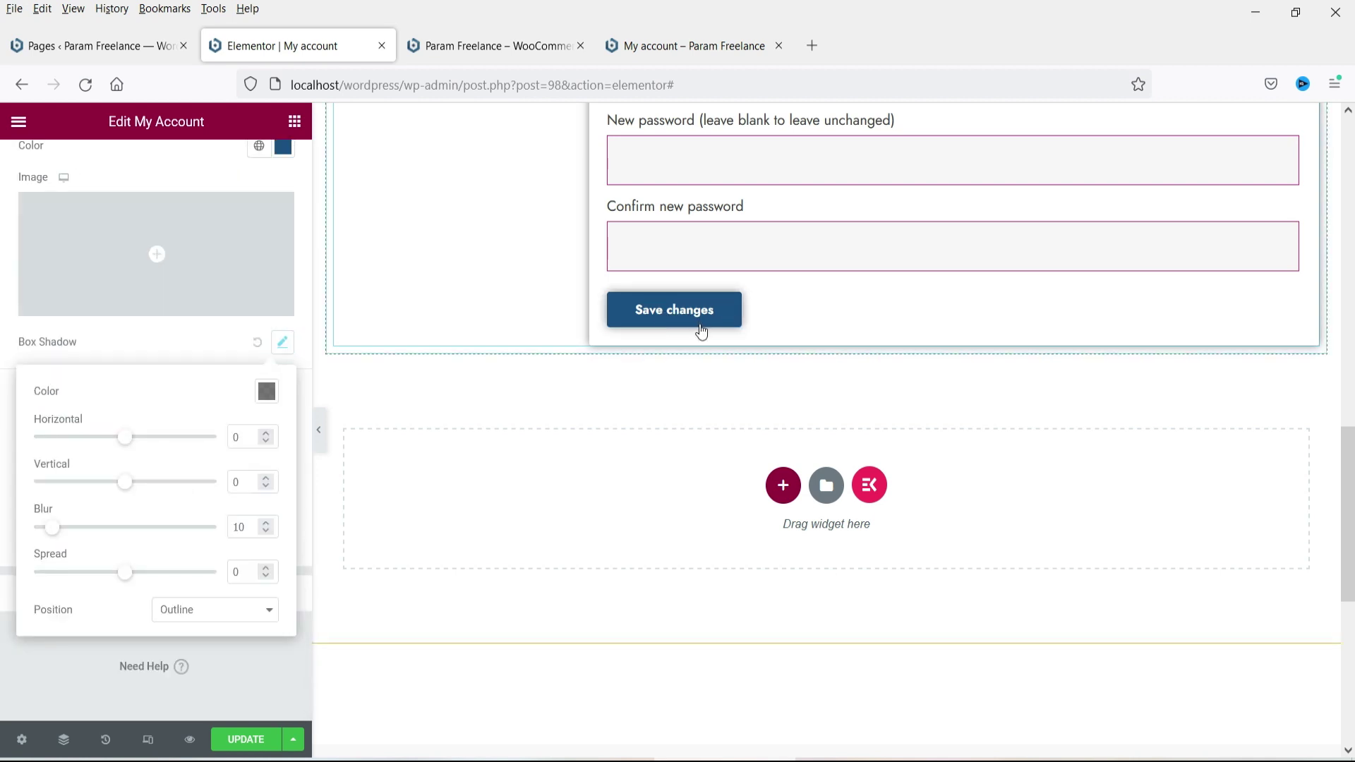
{"action": "left_click", "coordinate": [257, 342]}
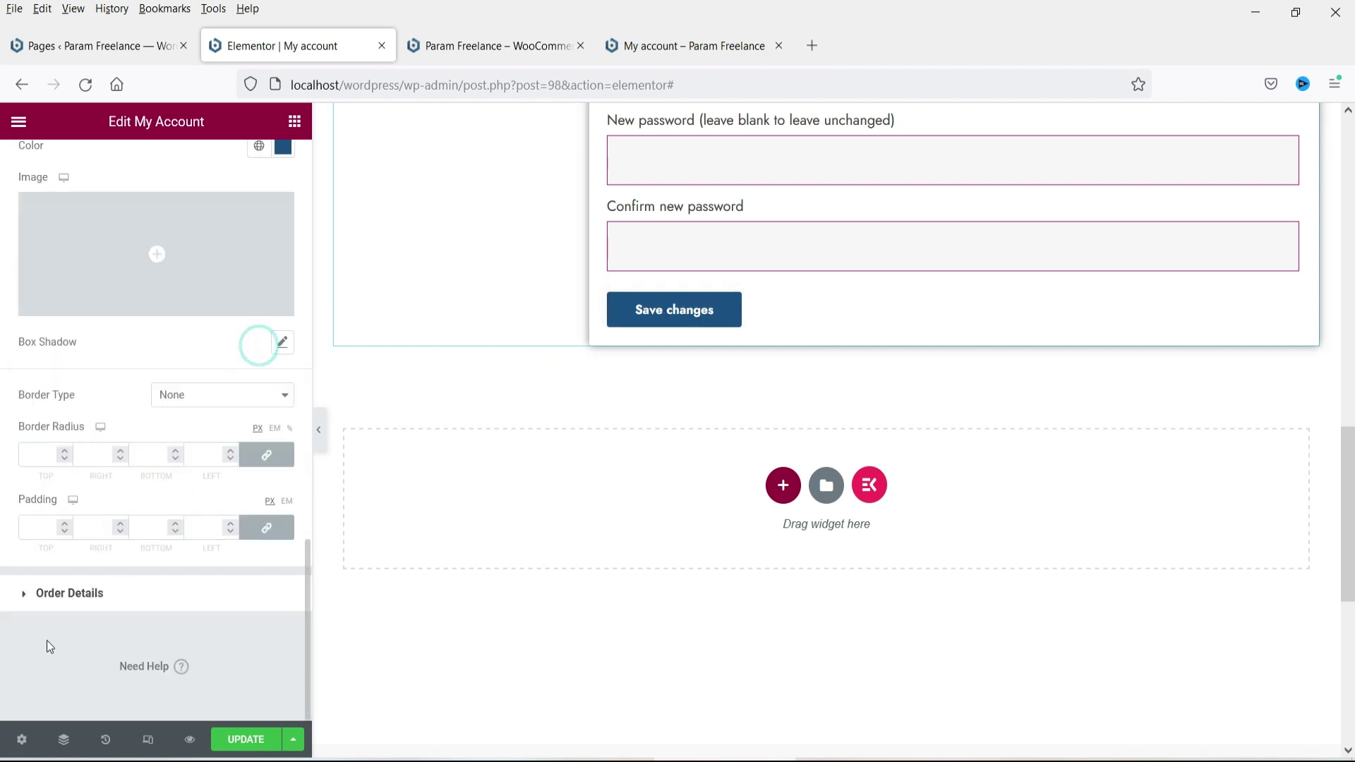
{"action": "left_click", "coordinate": [129, 592]}
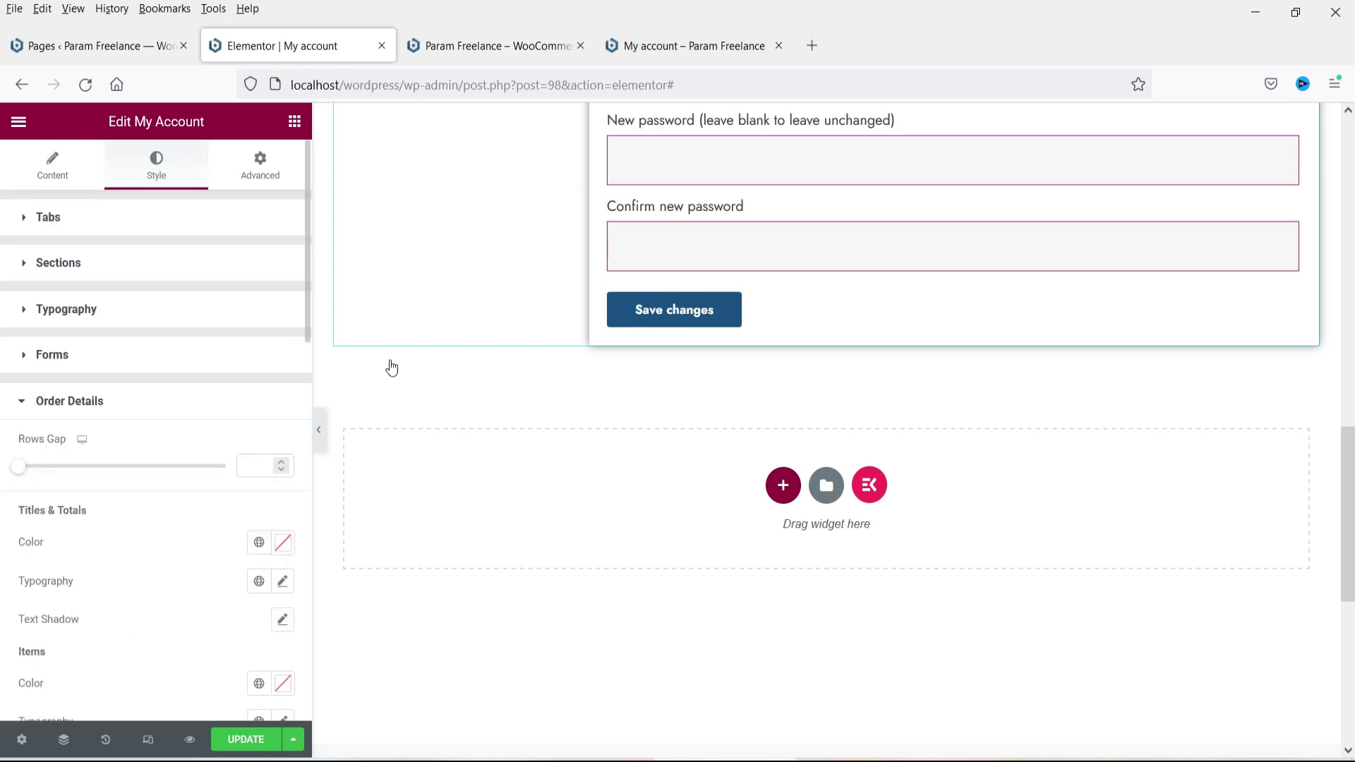
Step: Preview the Orders tab and set order titles and totals to the Text global colour
{"action": "scroll", "coordinate": [822, 351], "scroll_direction": "up", "scroll_amount": 10}
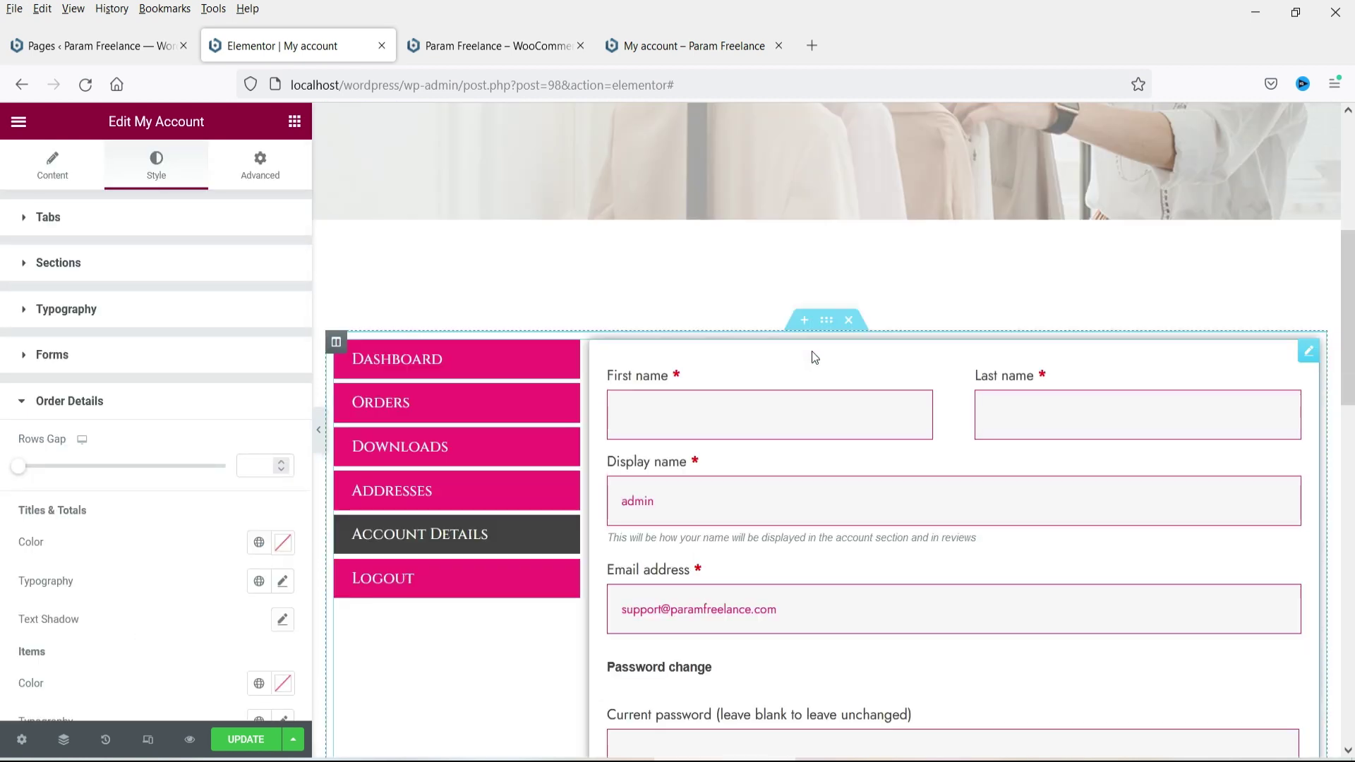
{"action": "left_click", "coordinate": [399, 409]}
{"action": "scroll", "coordinate": [1039, 458], "scroll_direction": "down", "scroll_amount": 1}
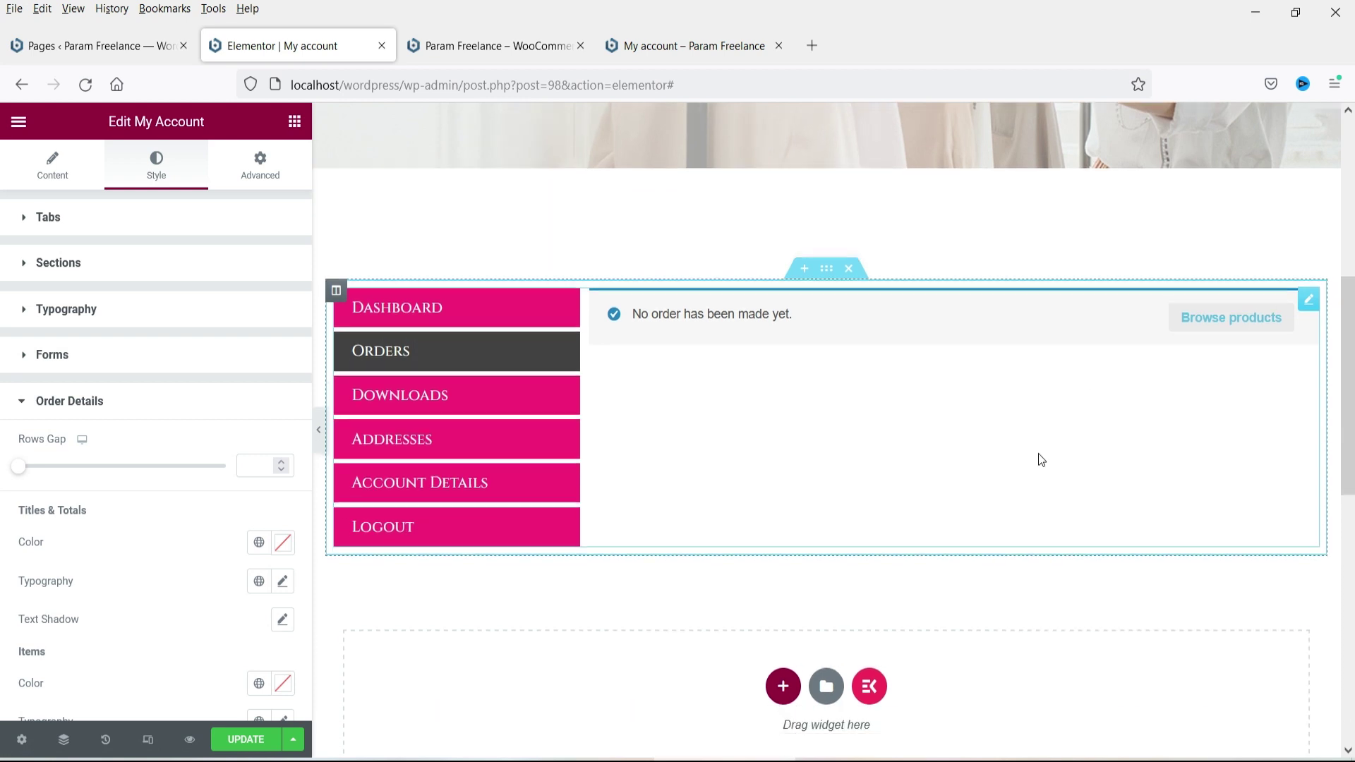
{"action": "scroll", "coordinate": [218, 494], "scroll_direction": "down", "scroll_amount": 2}
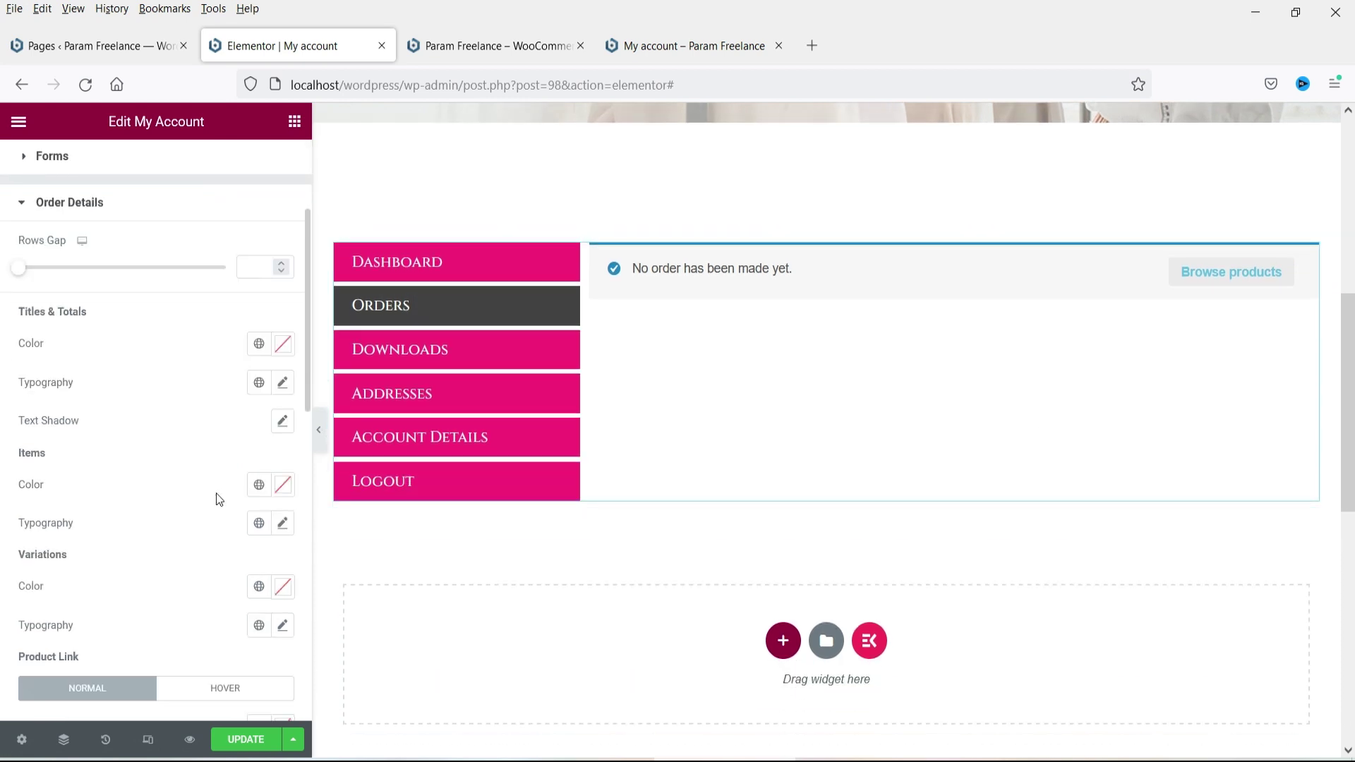
{"action": "left_click", "coordinate": [268, 345]}
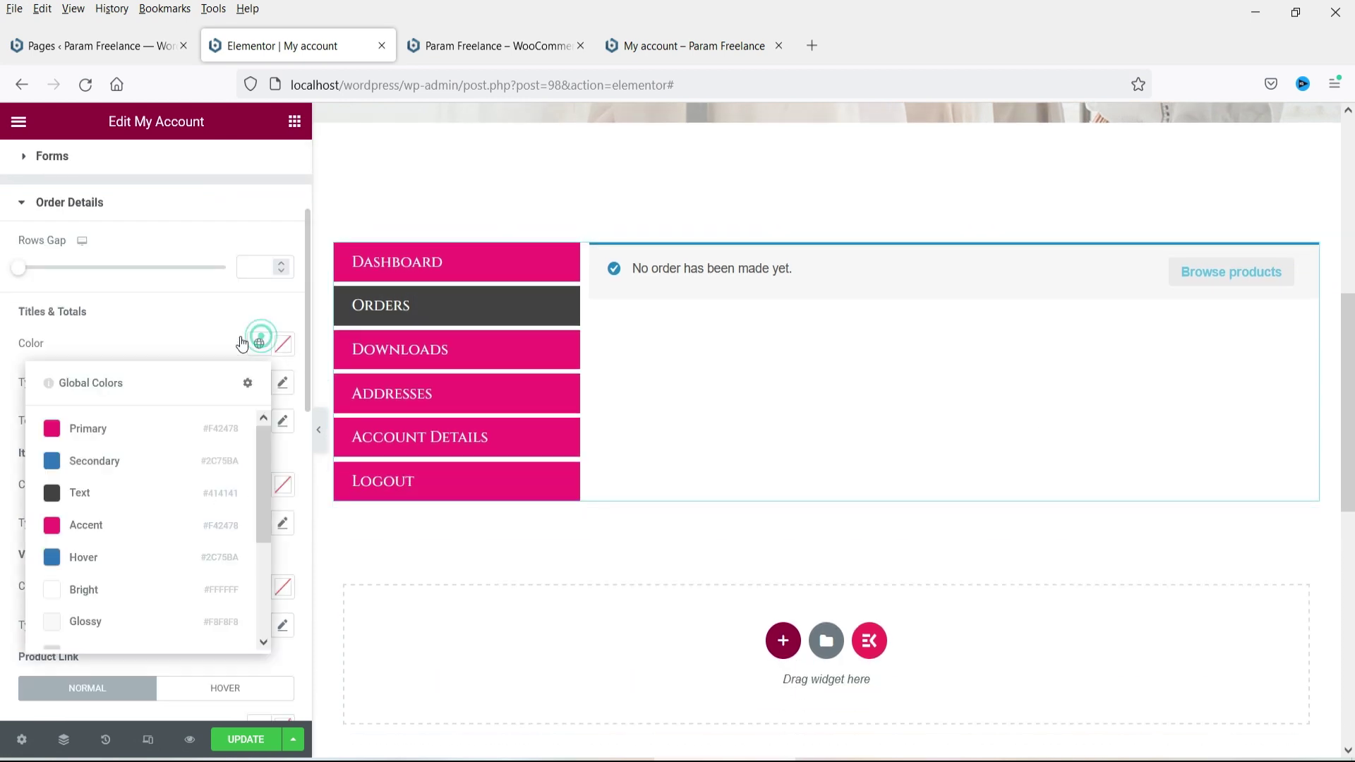
{"action": "left_click", "coordinate": [126, 492]}
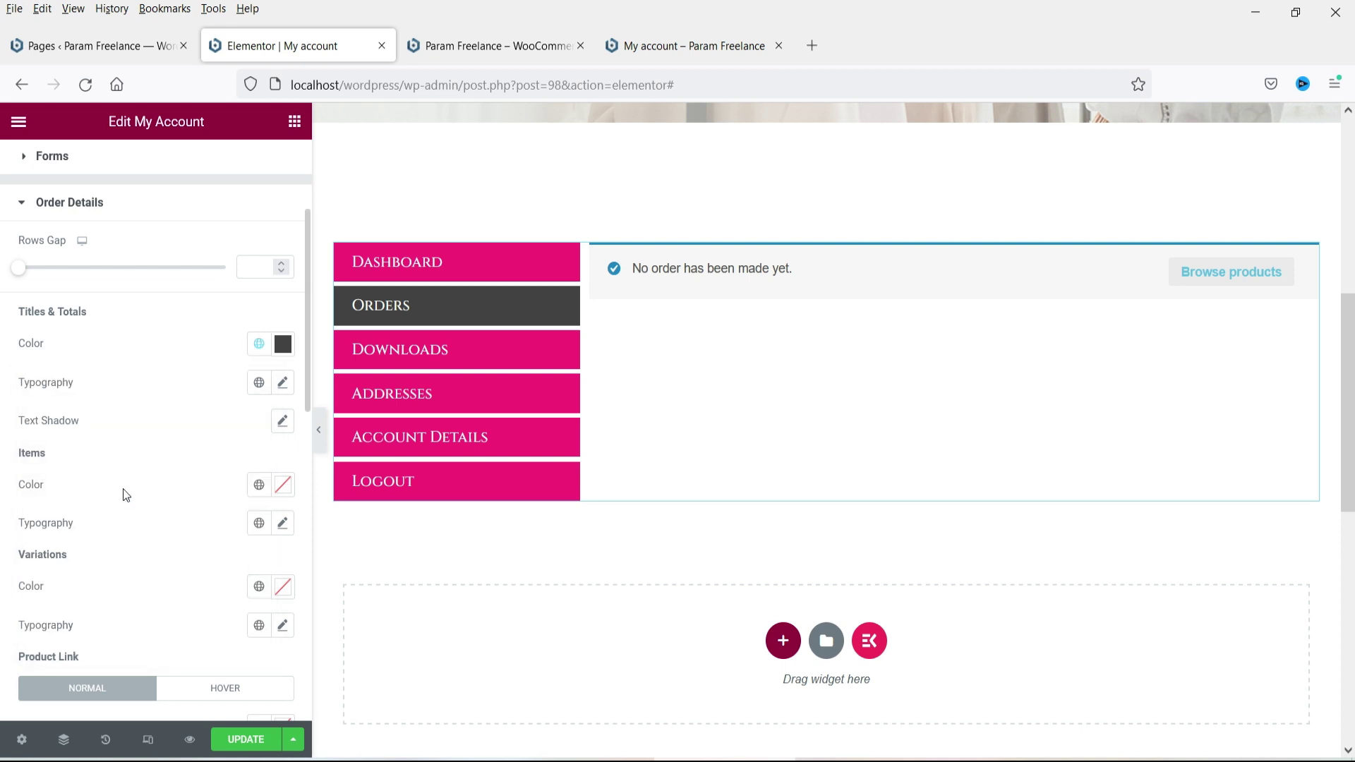
Step: Try Accent pink and Bright white for order items, then clear the items colour
{"action": "left_click", "coordinate": [258, 486]}
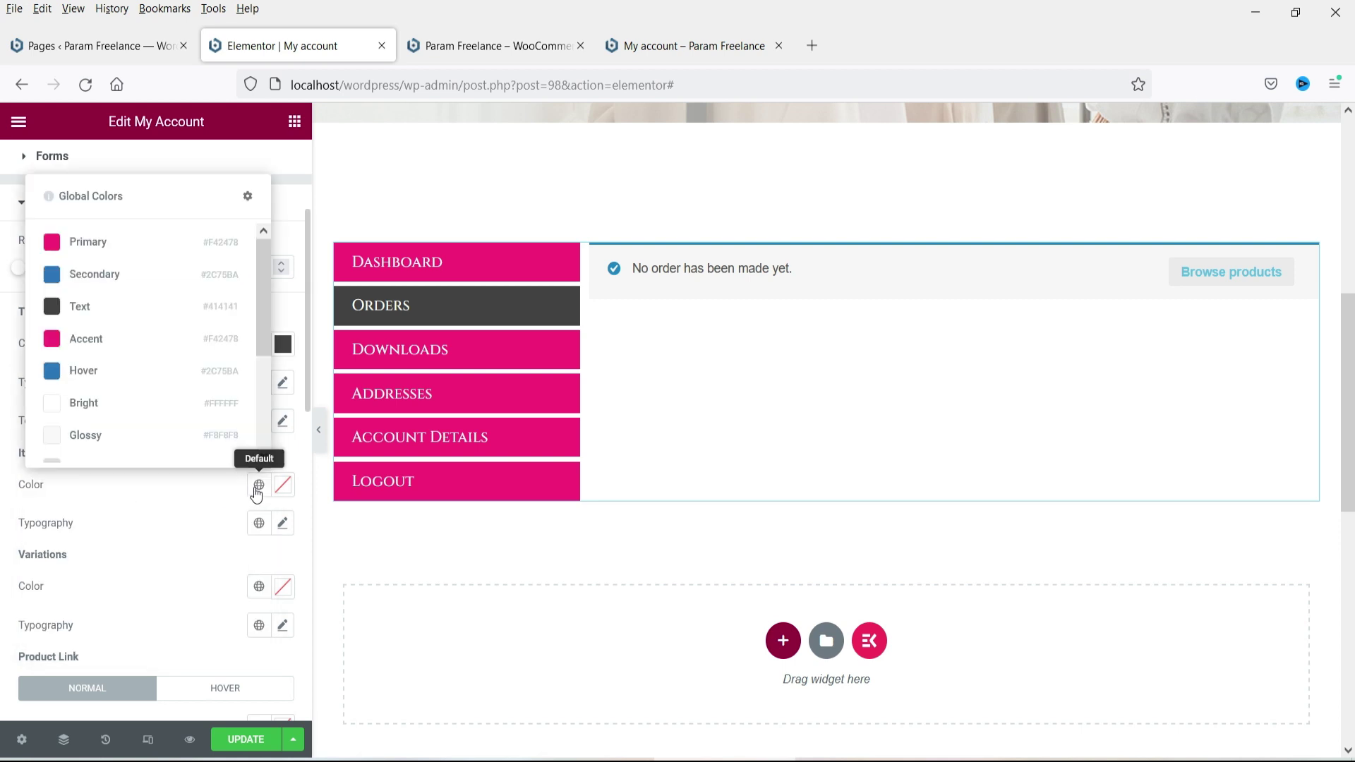
{"action": "left_click", "coordinate": [105, 339]}
{"action": "left_click", "coordinate": [258, 485]}
{"action": "left_click", "coordinate": [90, 407]}
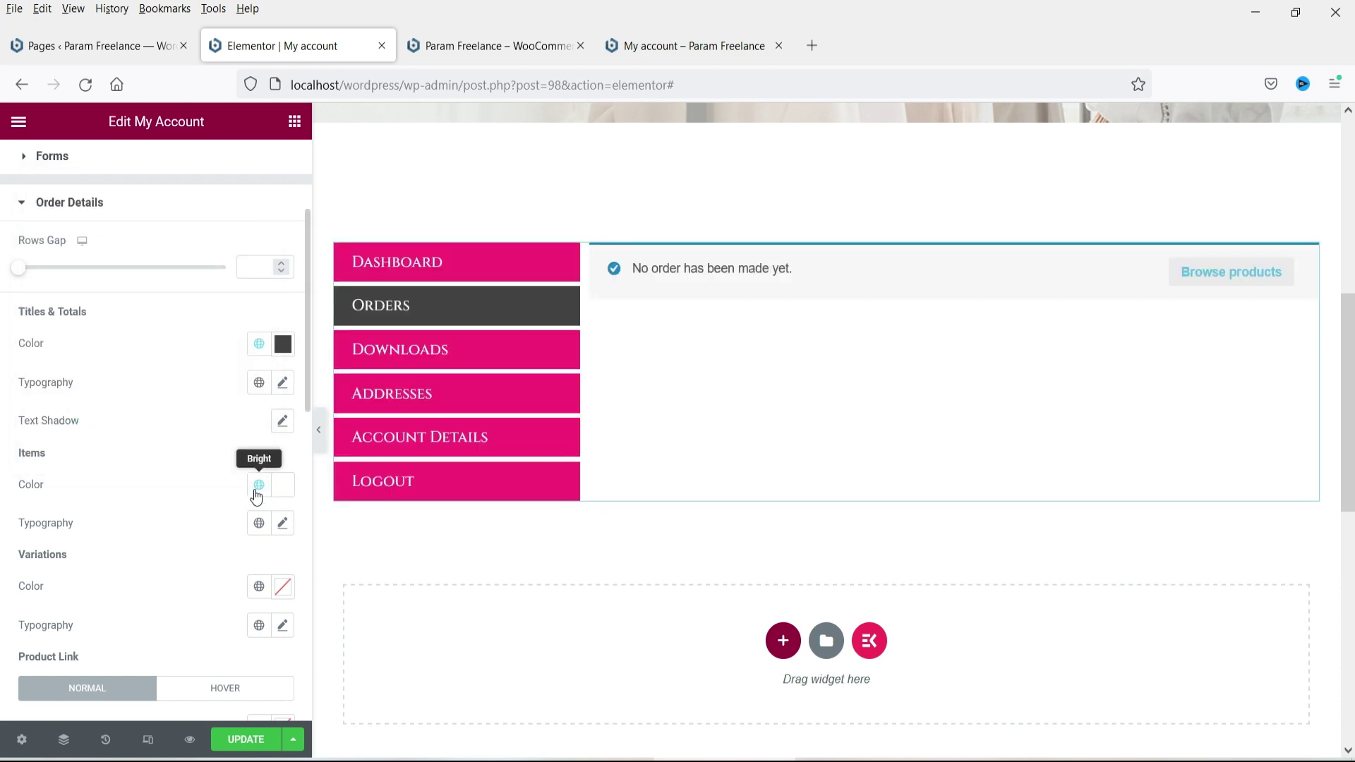
{"action": "left_click", "coordinate": [283, 485]}
{"action": "left_click", "coordinate": [212, 187]}
{"action": "left_click", "coordinate": [146, 551]}
{"action": "scroll", "coordinate": [141, 544], "scroll_direction": "down", "scroll_amount": 8}
{"action": "scroll", "coordinate": [136, 494], "scroll_direction": "up", "scroll_amount": 8}
{"action": "left_click", "coordinate": [115, 213]}
Step: Switch the account tabs layout to Horizontal and preview it full width
{"action": "left_click", "coordinate": [62, 174]}
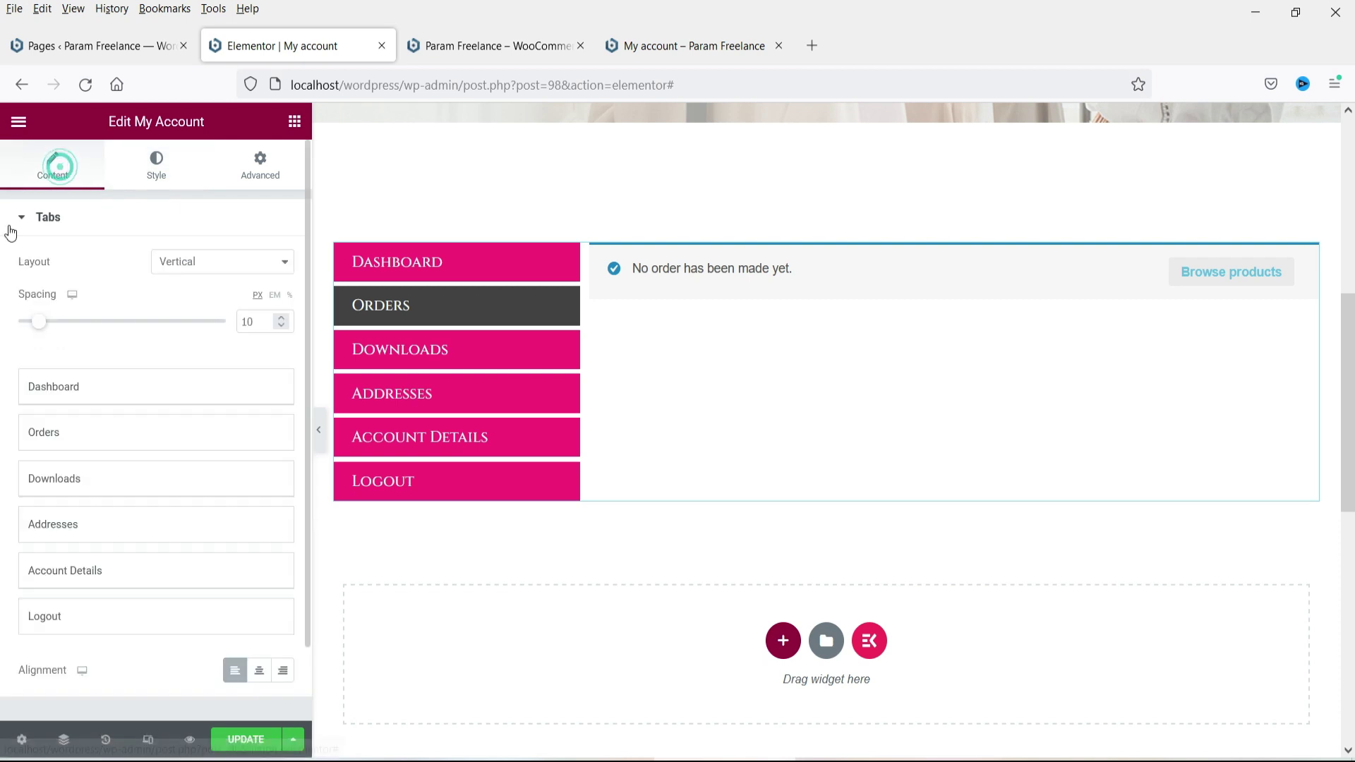
{"action": "left_click", "coordinate": [186, 265]}
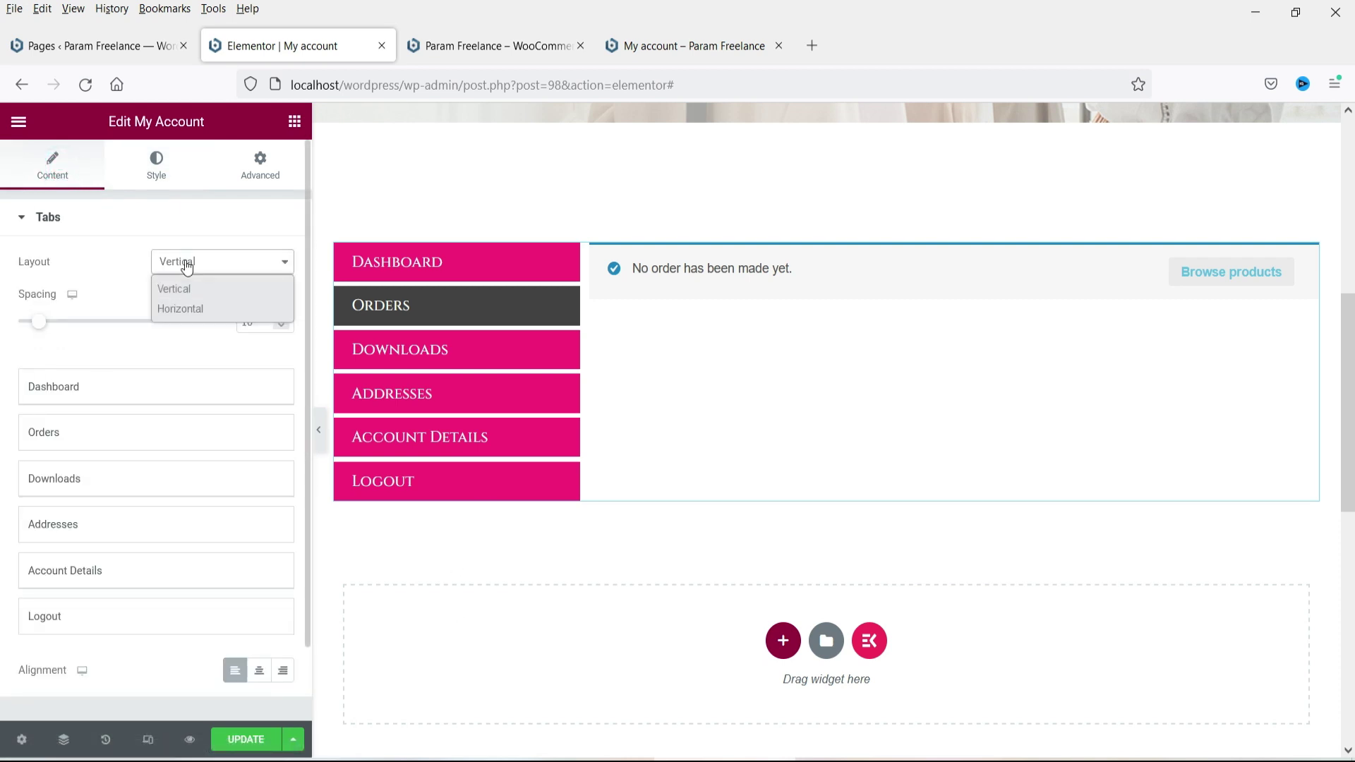
{"action": "left_click", "coordinate": [185, 309]}
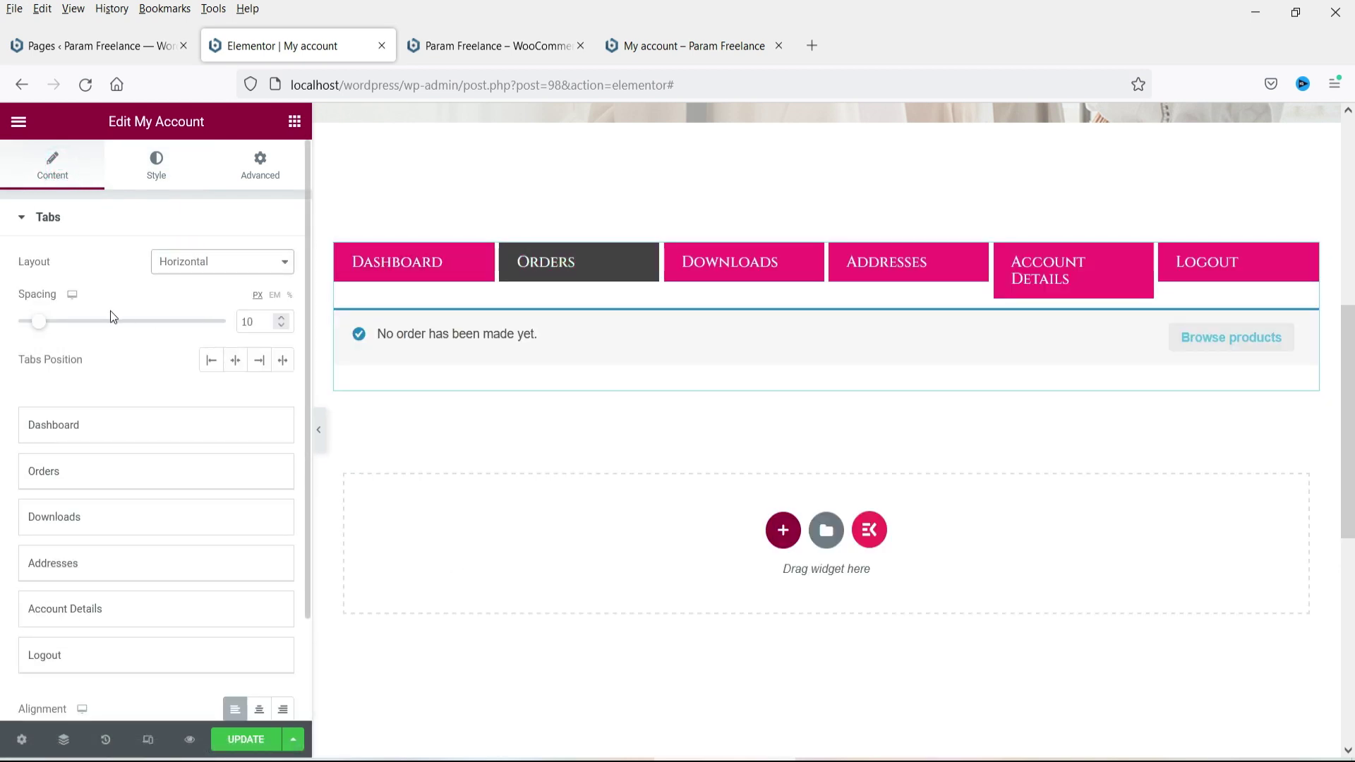
{"action": "left_click", "coordinate": [318, 429]}
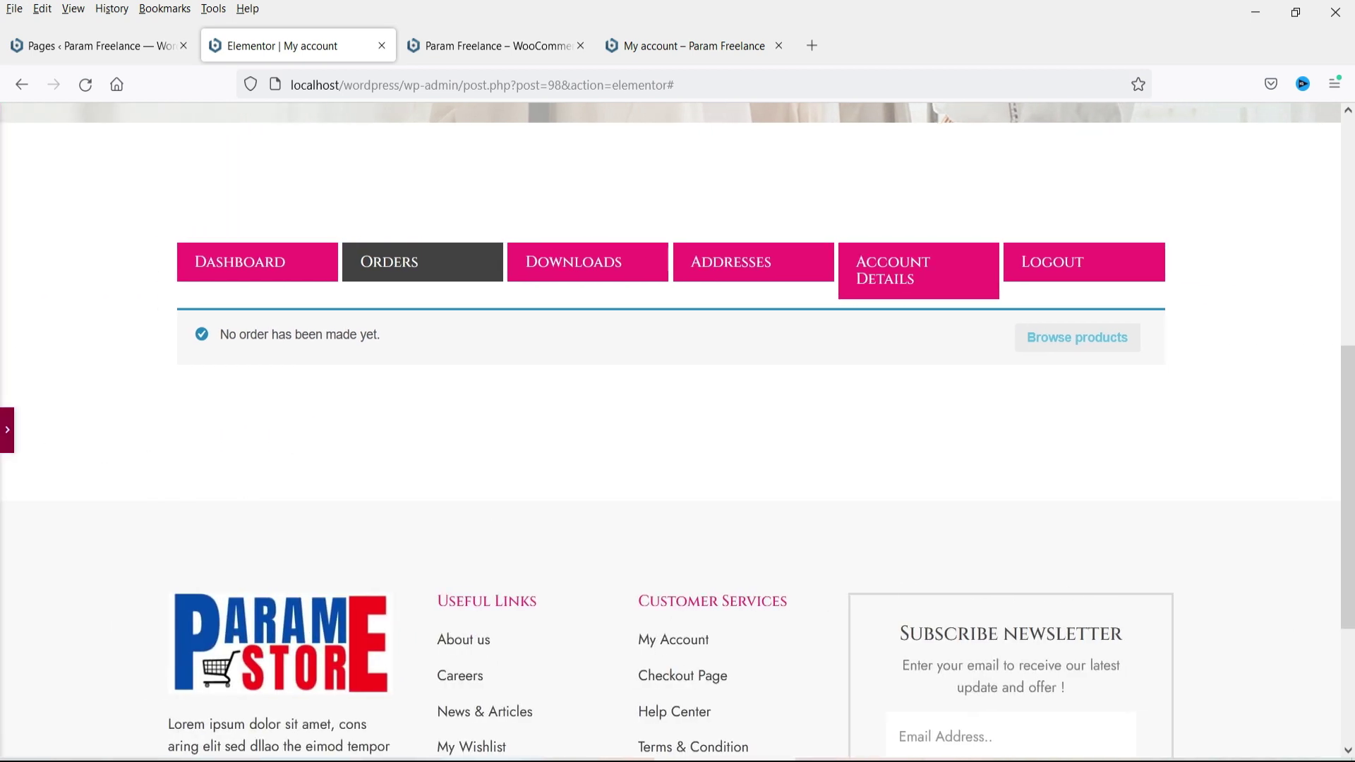
Step: Set the tabs layout back to Vertical and save the page with UPDATE
{"action": "left_click", "coordinate": [5, 434]}
{"action": "left_click", "coordinate": [202, 268]}
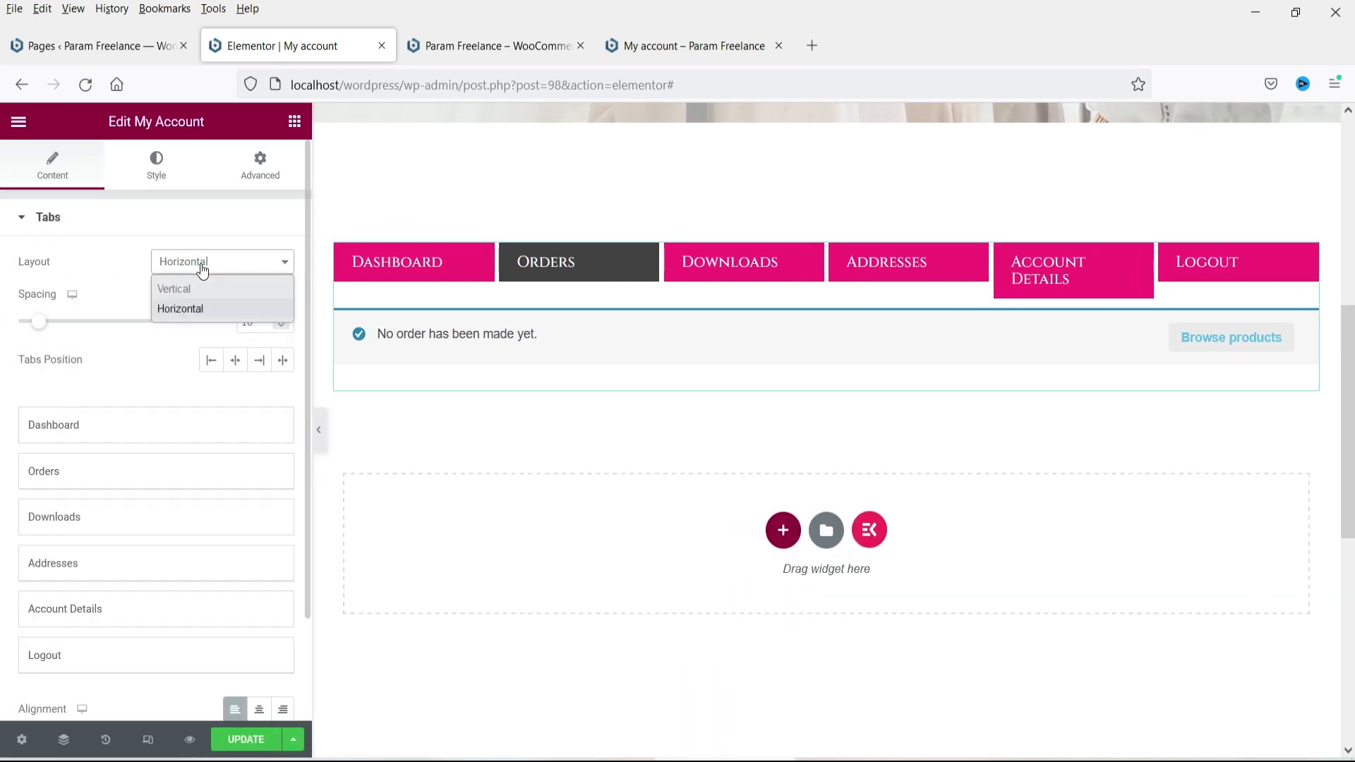
{"action": "left_click", "coordinate": [198, 289]}
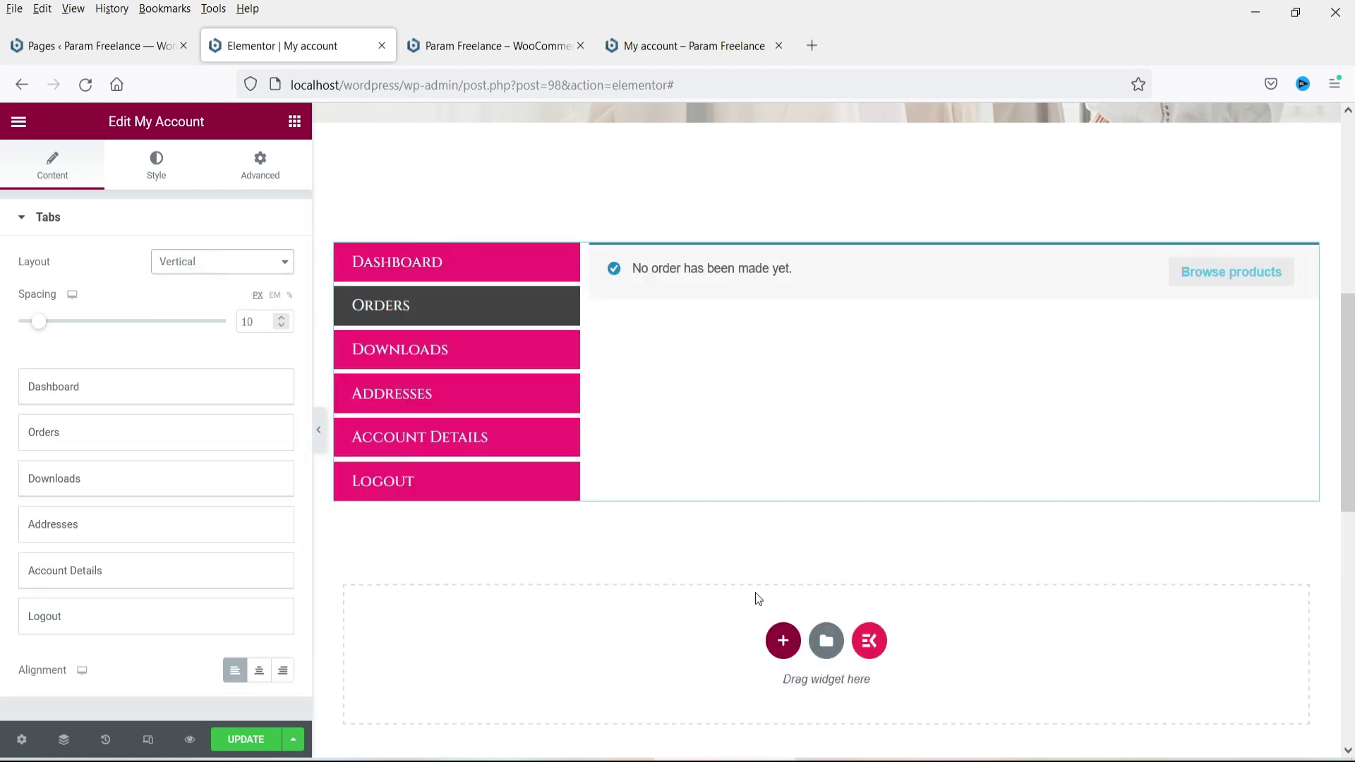
{"action": "left_click", "coordinate": [247, 740]}
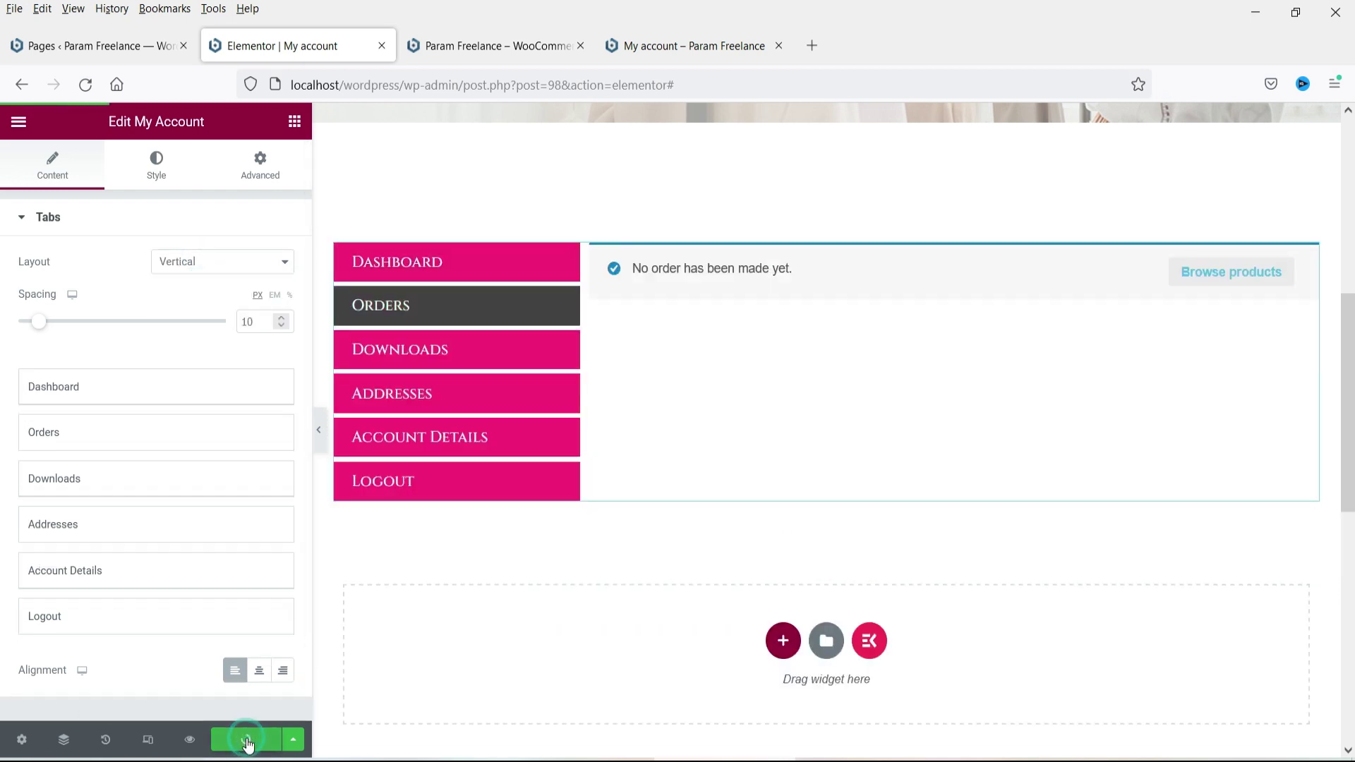
Step: Open the live My Account page in a new browser tab via View Page
{"action": "left_click", "coordinate": [19, 121]}
{"action": "right_click", "coordinate": [101, 404]}
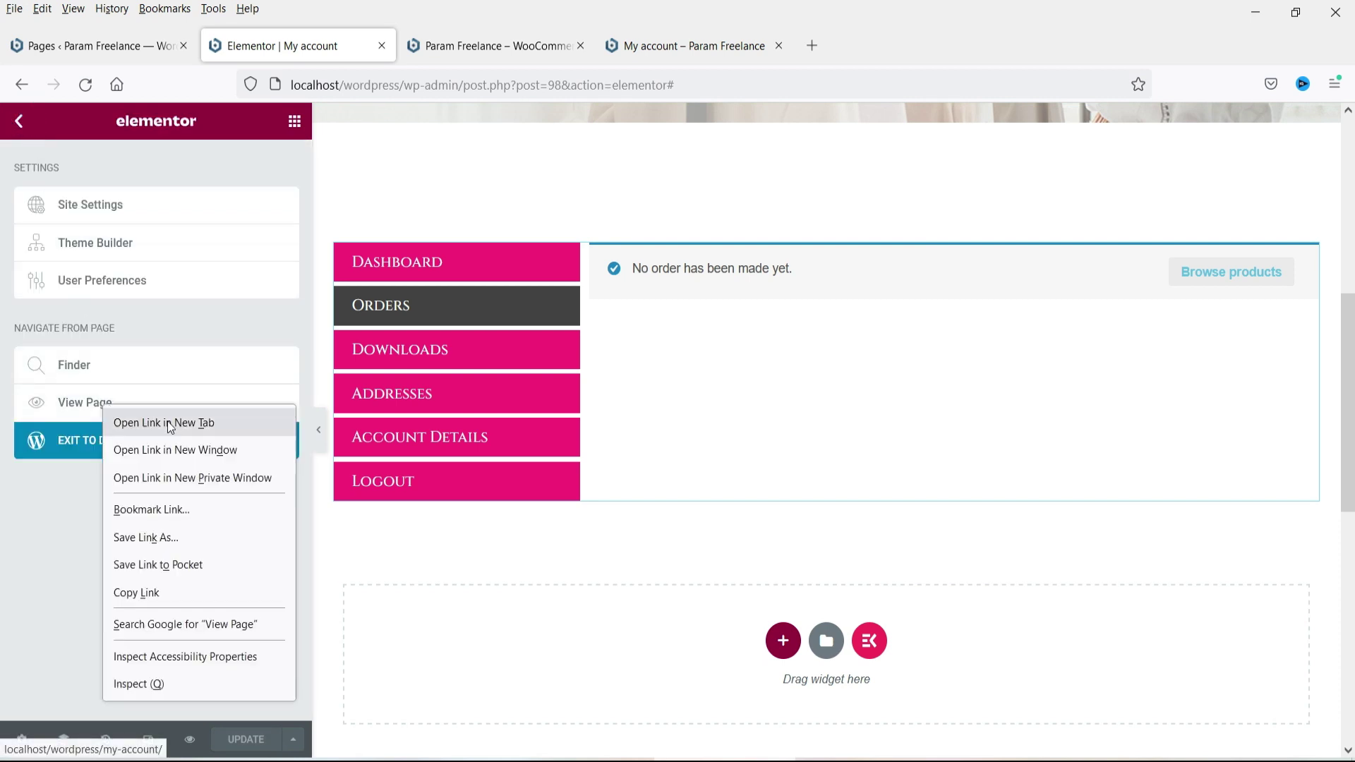
{"action": "left_click", "coordinate": [172, 423]}
{"action": "left_click", "coordinate": [486, 45]}
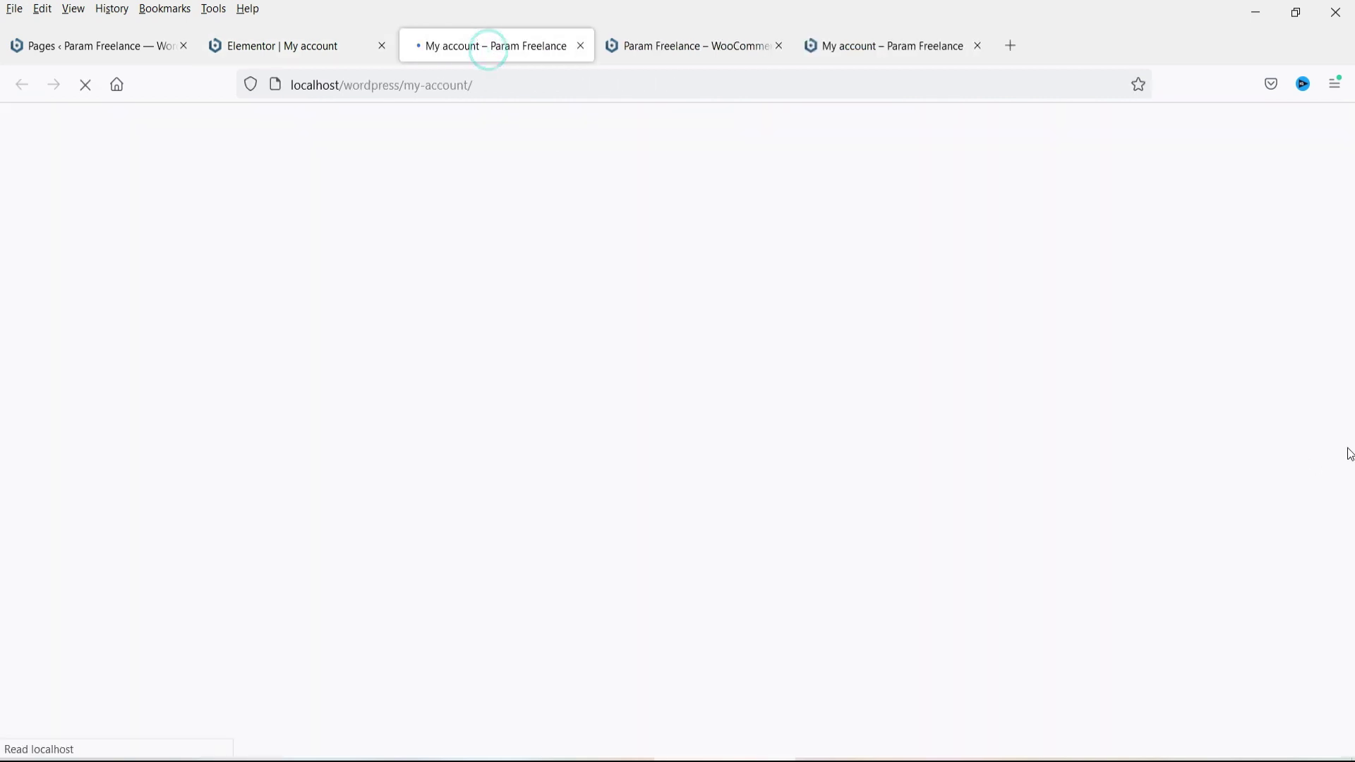
Step: Check the live dashboard and Account details page, then return to the Elementor editor
{"action": "scroll", "coordinate": [1229, 368], "scroll_direction": "down", "scroll_amount": 6}
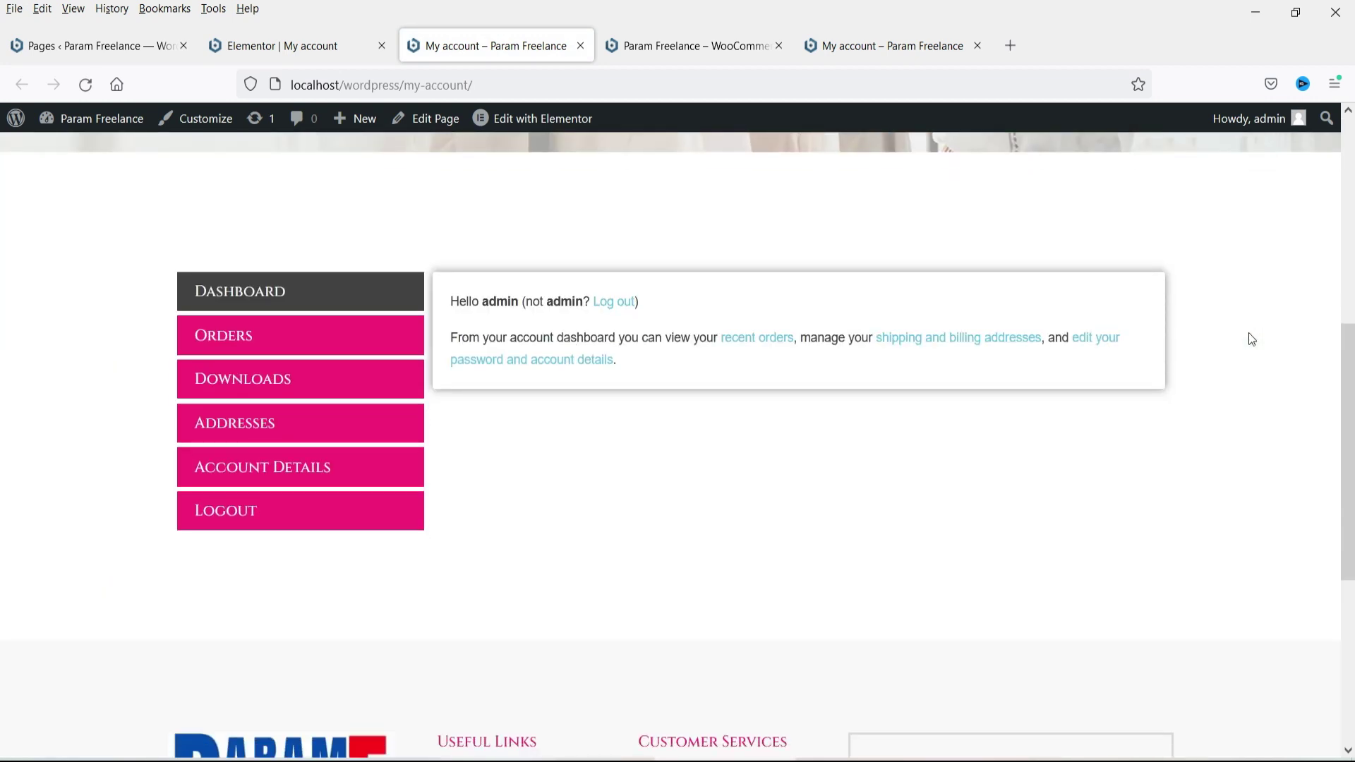
{"action": "left_click", "coordinate": [862, 43]}
{"action": "scroll", "coordinate": [992, 357], "scroll_direction": "down", "scroll_amount": 5}
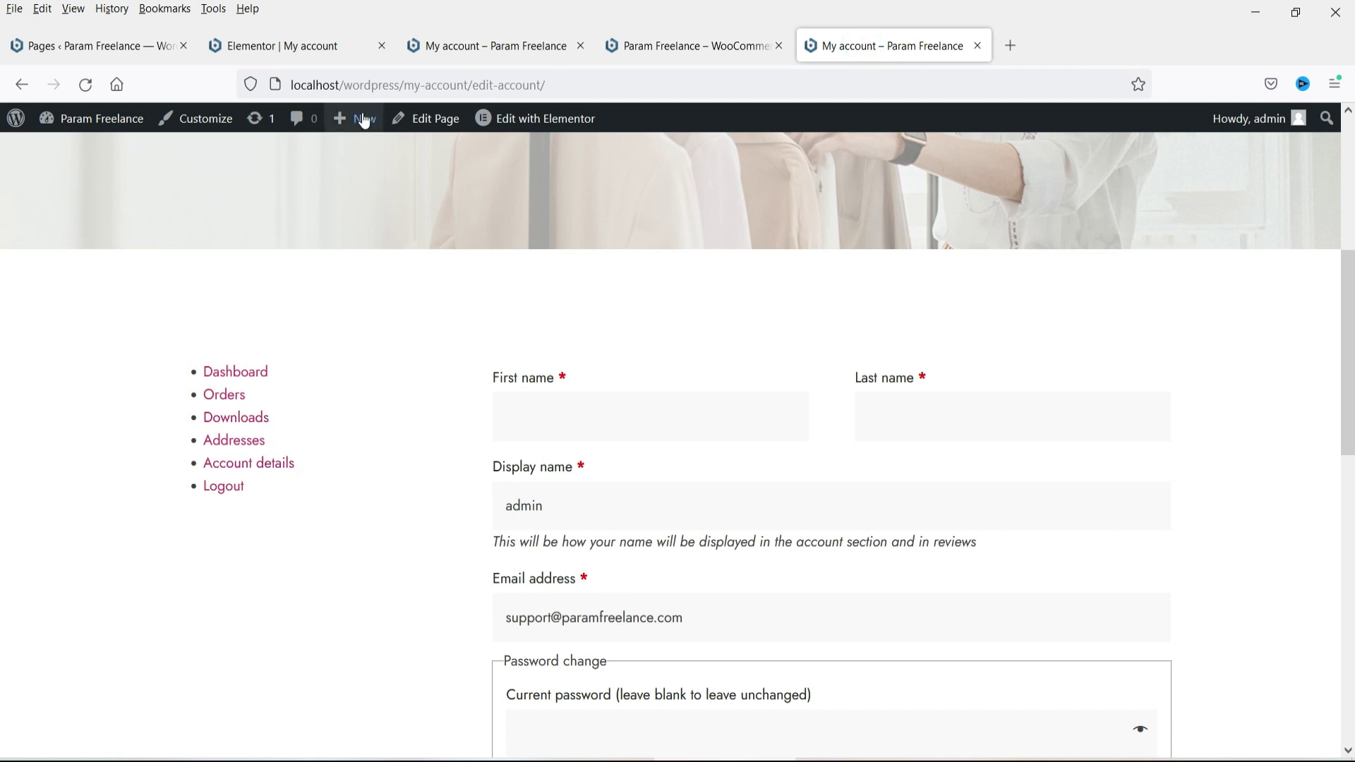
{"action": "left_click", "coordinate": [463, 37]}
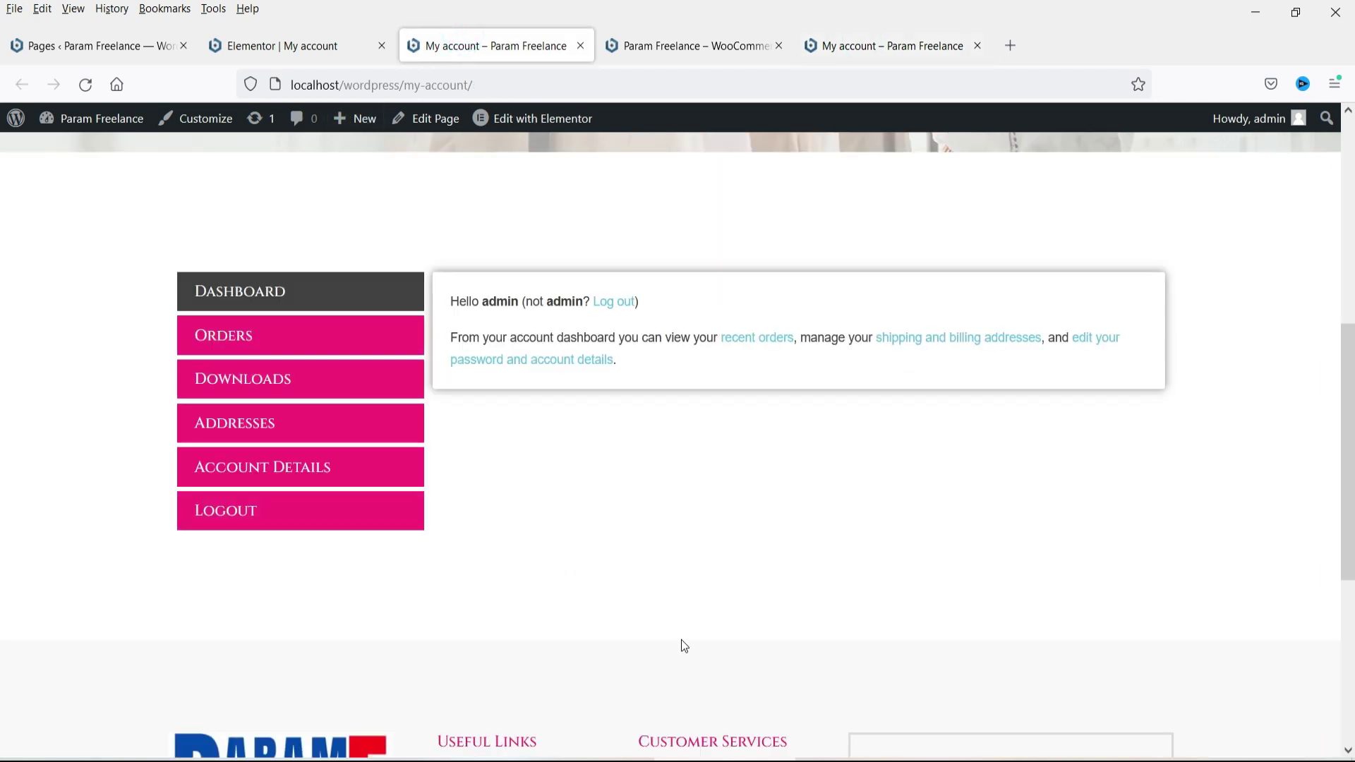
{"action": "left_click", "coordinate": [281, 55]}
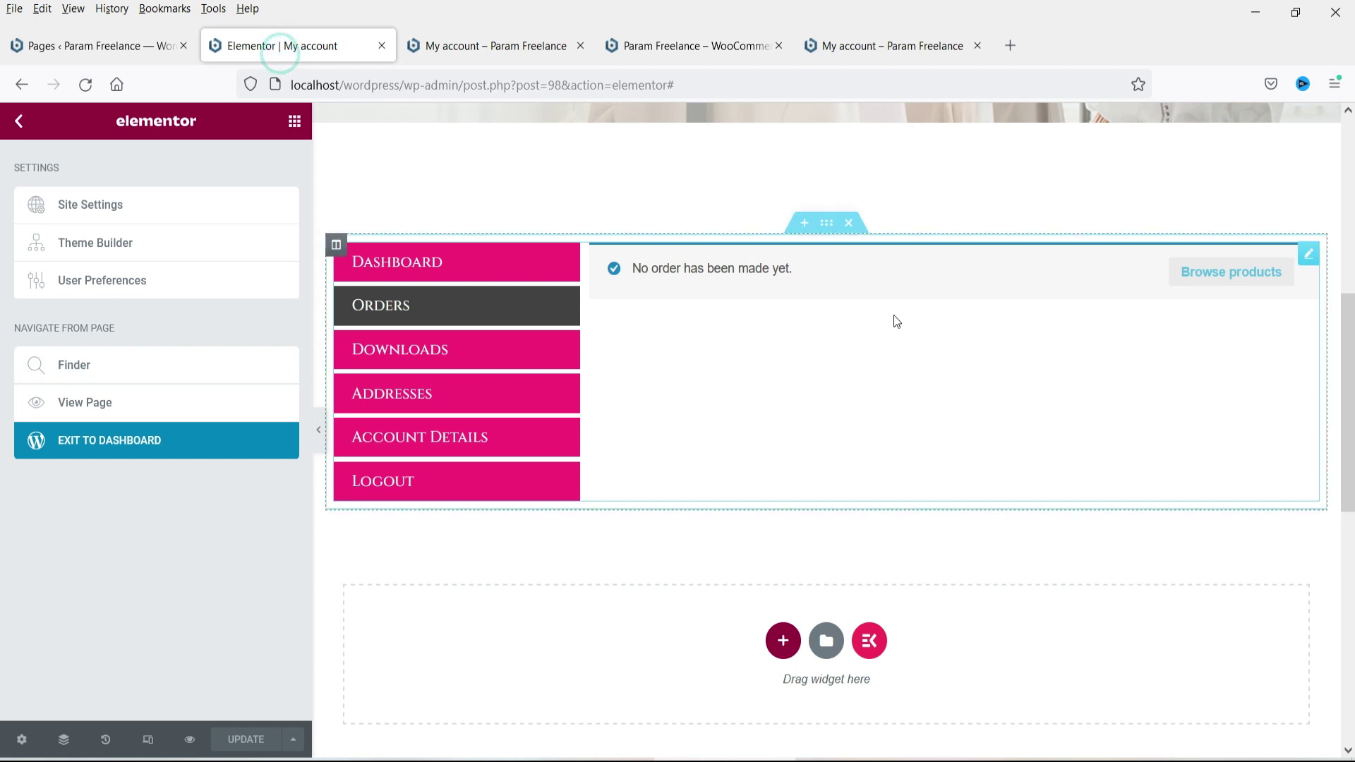
Step: Duplicate the My Account section
{"action": "left_click", "coordinate": [827, 225]}
{"action": "right_click", "coordinate": [829, 232]}
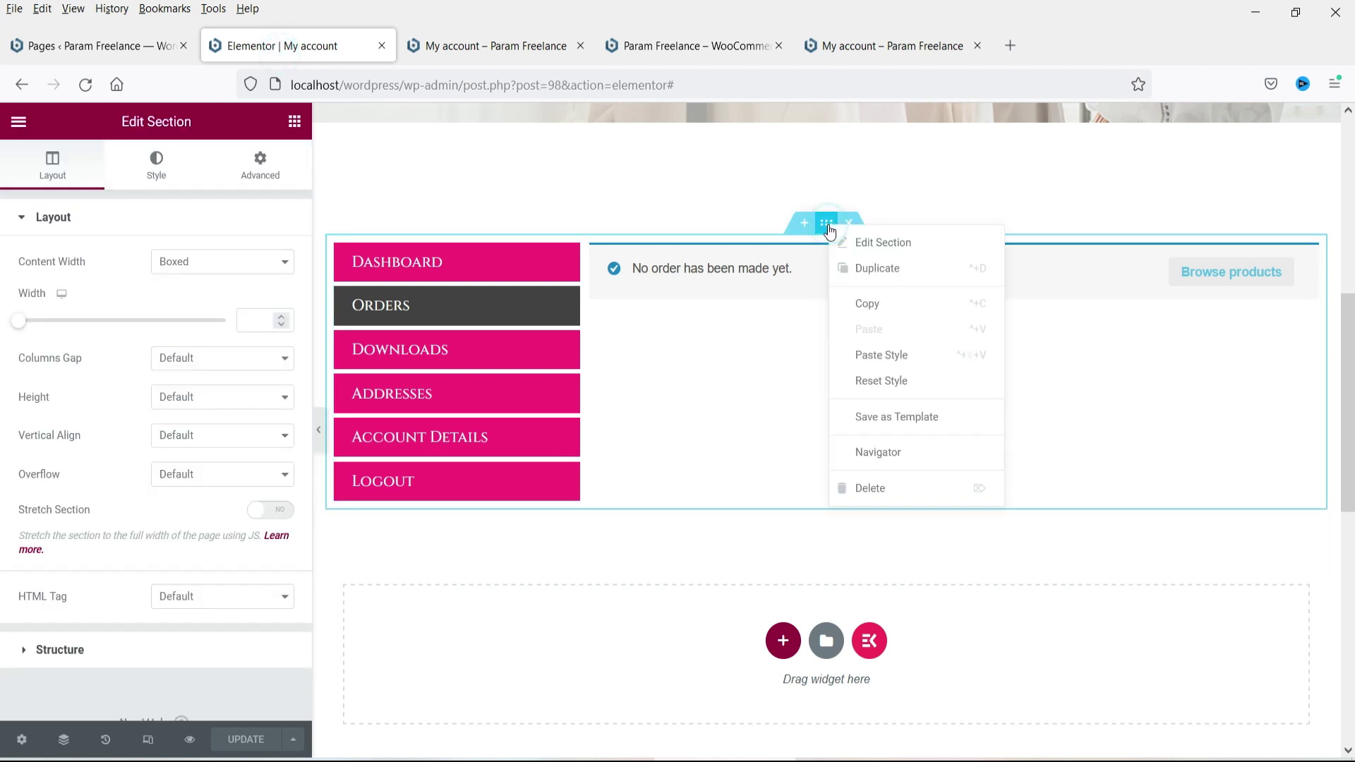
{"action": "left_click", "coordinate": [877, 269]}
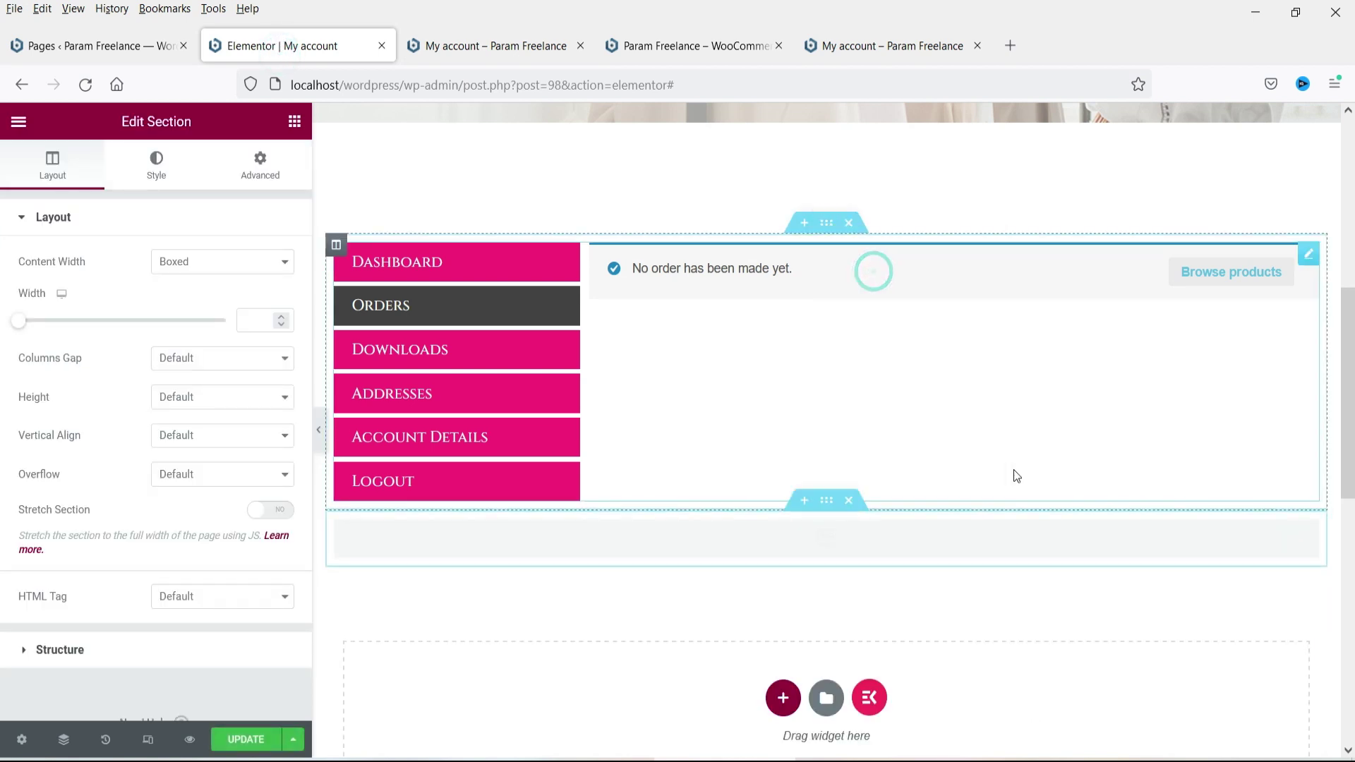
{"action": "scroll", "coordinate": [1002, 471], "scroll_direction": "down", "scroll_amount": 2}
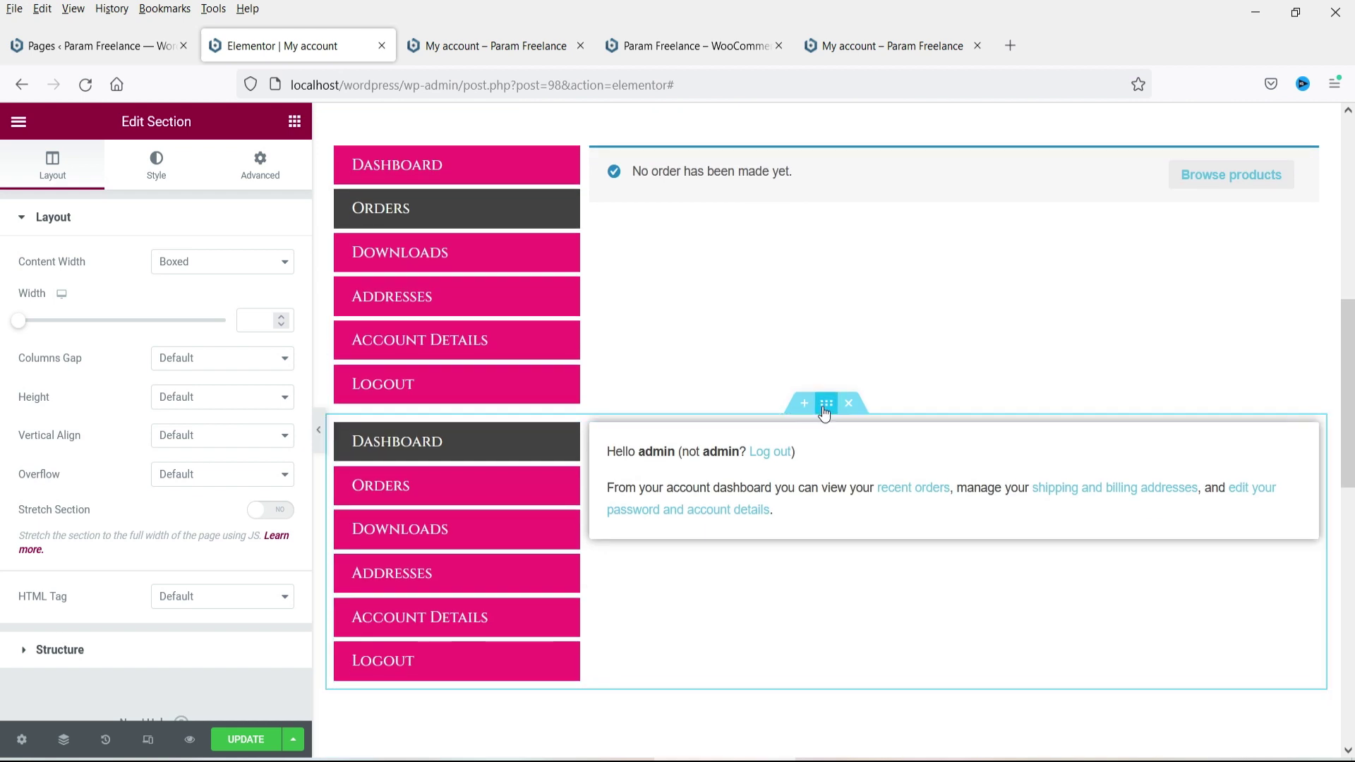
Step: Set the copied widget's tabs to Horizontal, save with UPDATE, and view the live page
{"action": "left_click", "coordinate": [1306, 435]}
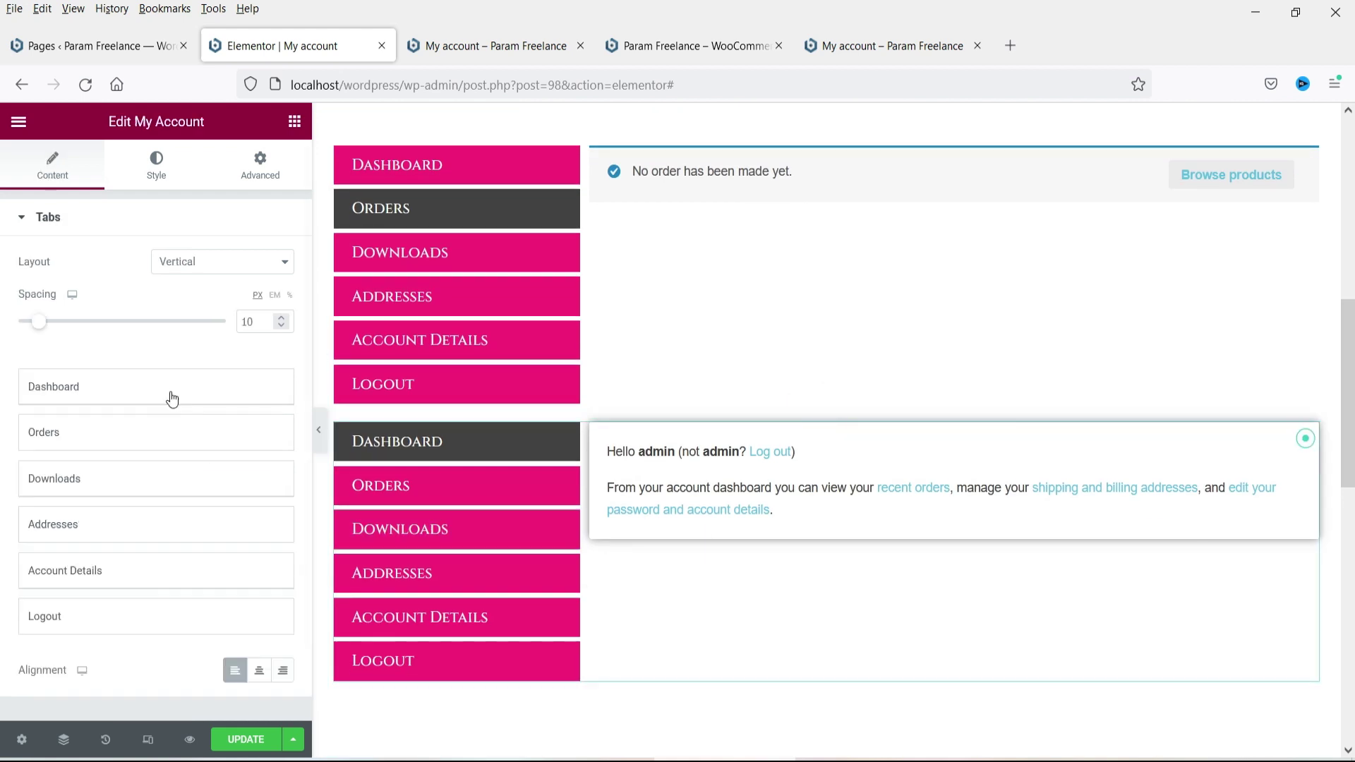
{"action": "left_click", "coordinate": [198, 268]}
{"action": "left_click", "coordinate": [203, 302]}
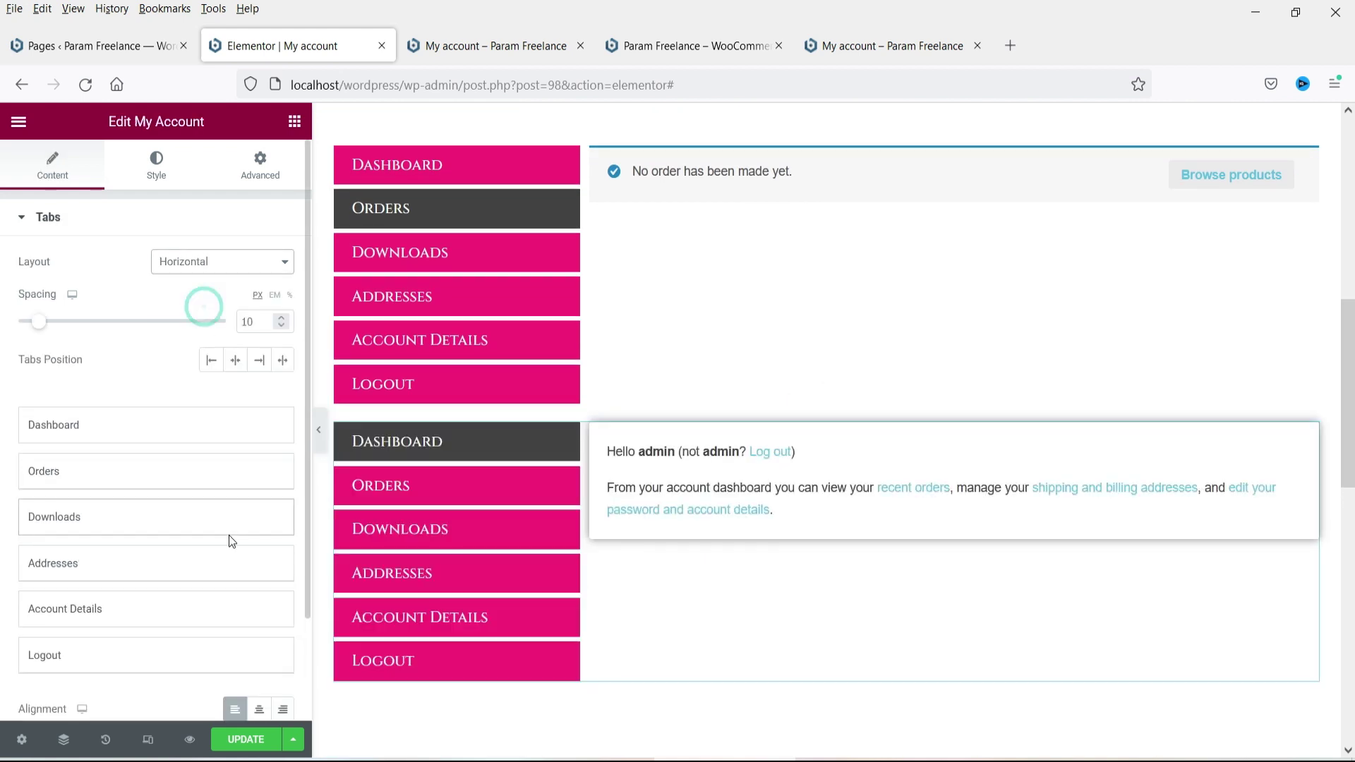
{"action": "left_click", "coordinate": [233, 749]}
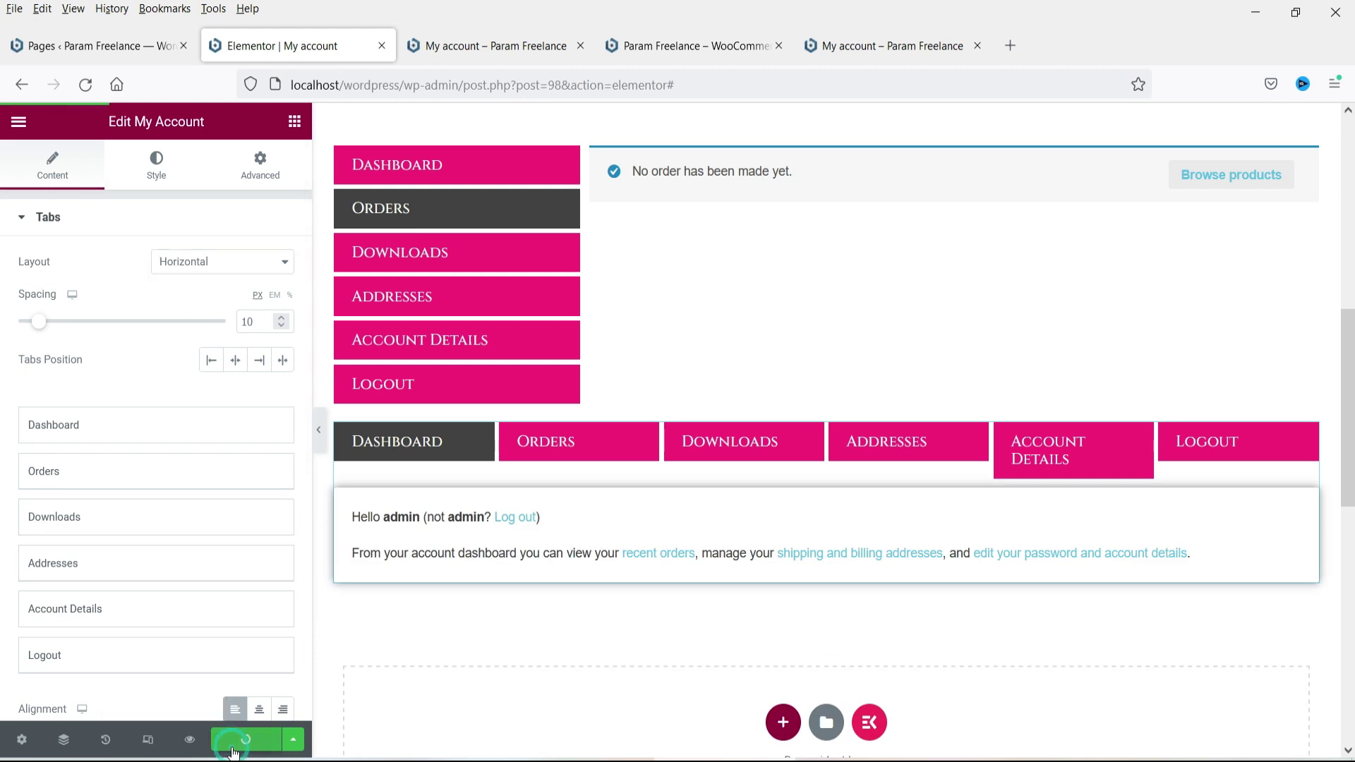
{"action": "left_click", "coordinate": [441, 46]}
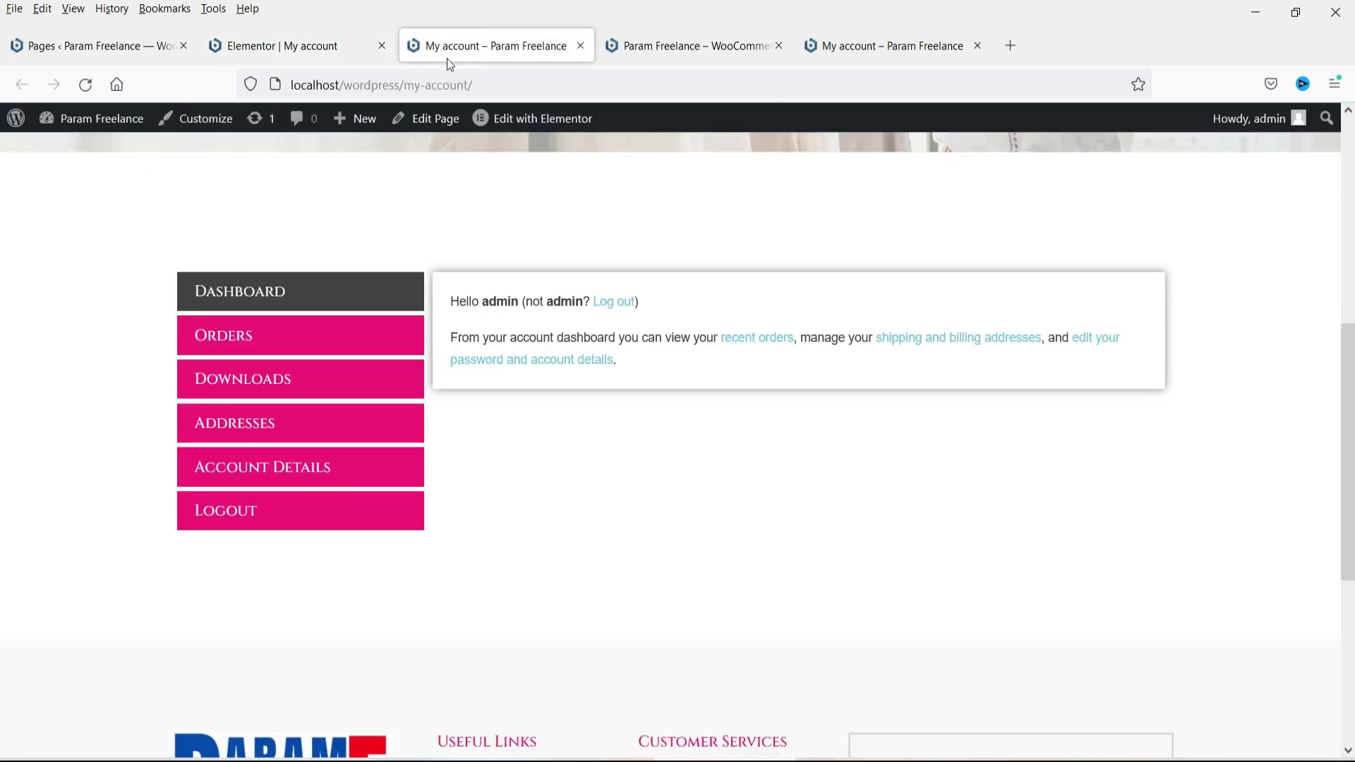
Step: Reload the live My Account page and review both the vertical and horizontal tab widgets
{"action": "left_click", "coordinate": [85, 84]}
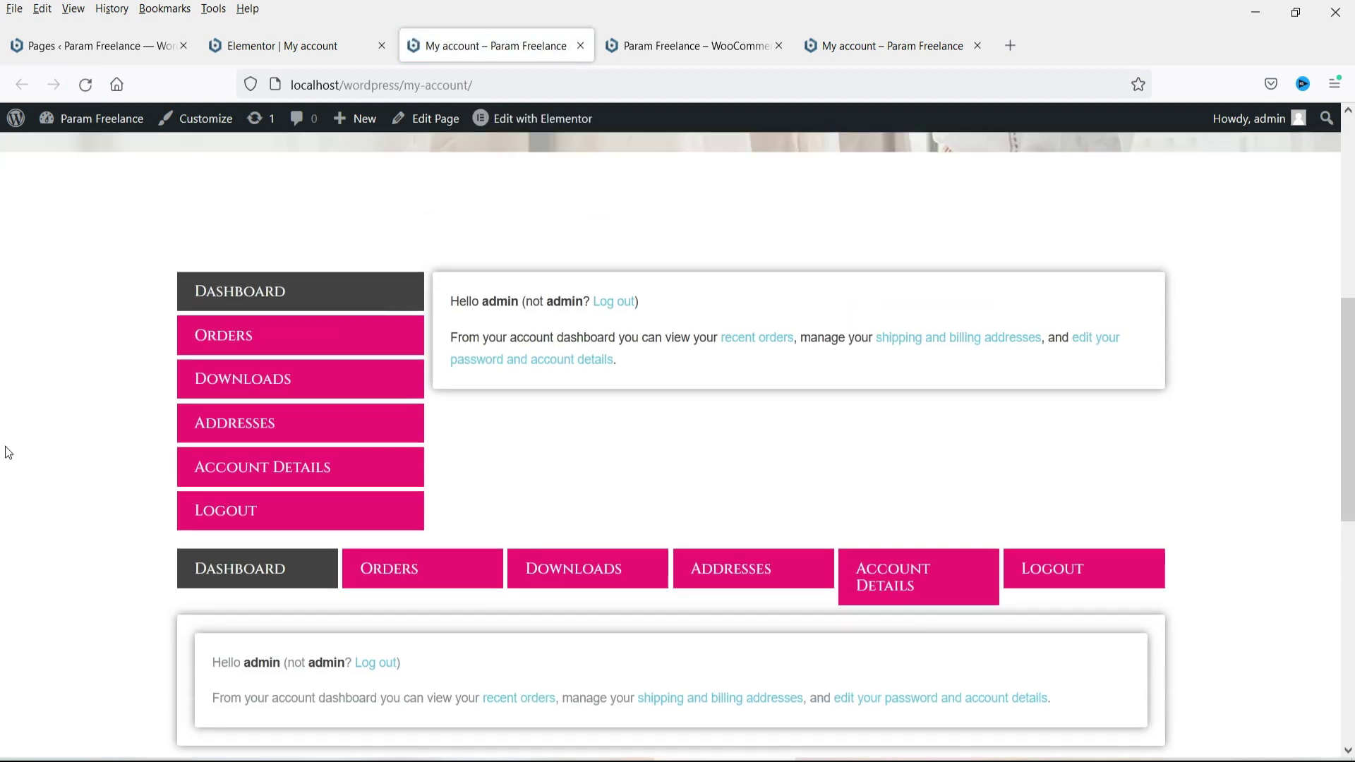
{"action": "scroll", "coordinate": [1249, 518], "scroll_direction": "down", "scroll_amount": 4}
{"action": "scroll", "coordinate": [1240, 514], "scroll_direction": "up", "scroll_amount": 3}
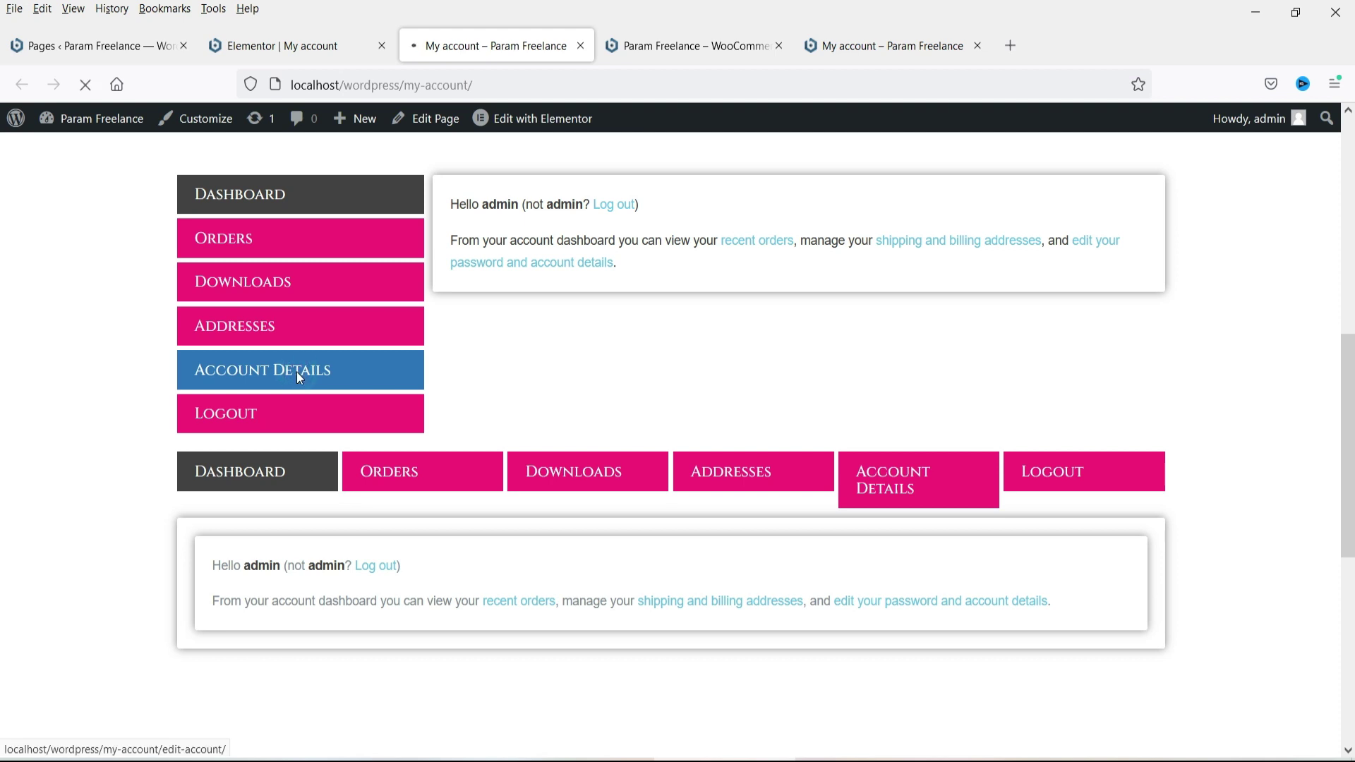
{"action": "scroll", "coordinate": [405, 391], "scroll_direction": "down", "scroll_amount": 5}
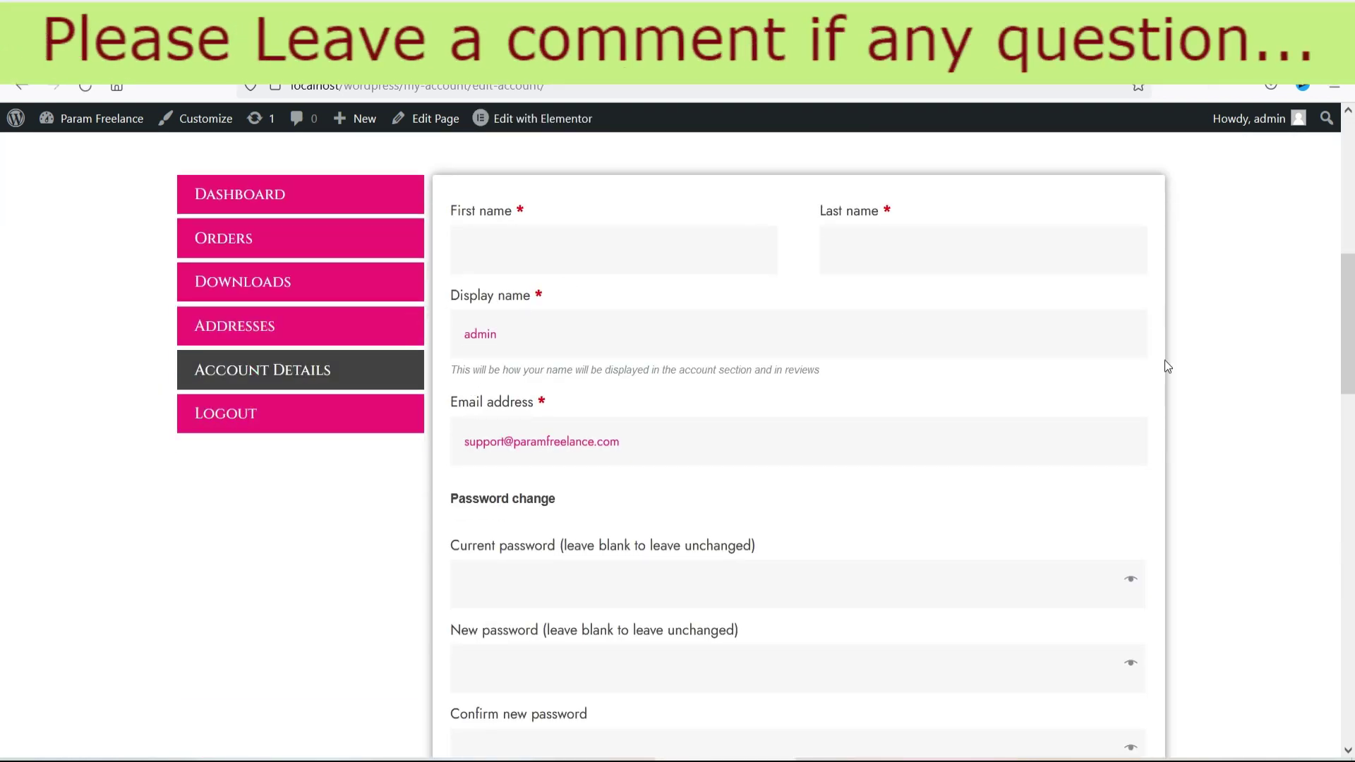
{"action": "scroll", "coordinate": [1264, 369], "scroll_direction": "down", "scroll_amount": 3}
{"action": "scroll", "coordinate": [776, 311], "scroll_direction": "up", "scroll_amount": 3}
{"action": "scroll", "coordinate": [1255, 426], "scroll_direction": "down", "scroll_amount": 3}
{"action": "scroll", "coordinate": [1243, 430], "scroll_direction": "up", "scroll_amount": 4}
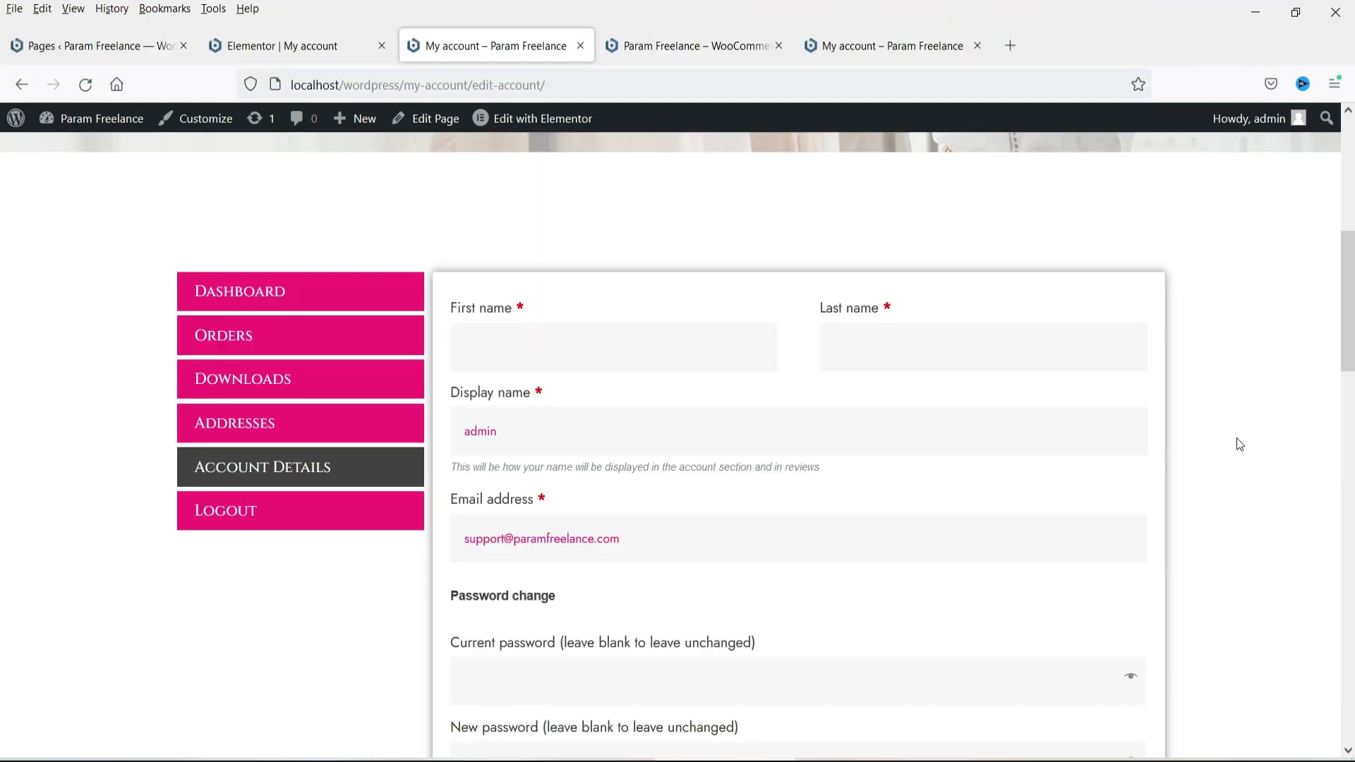